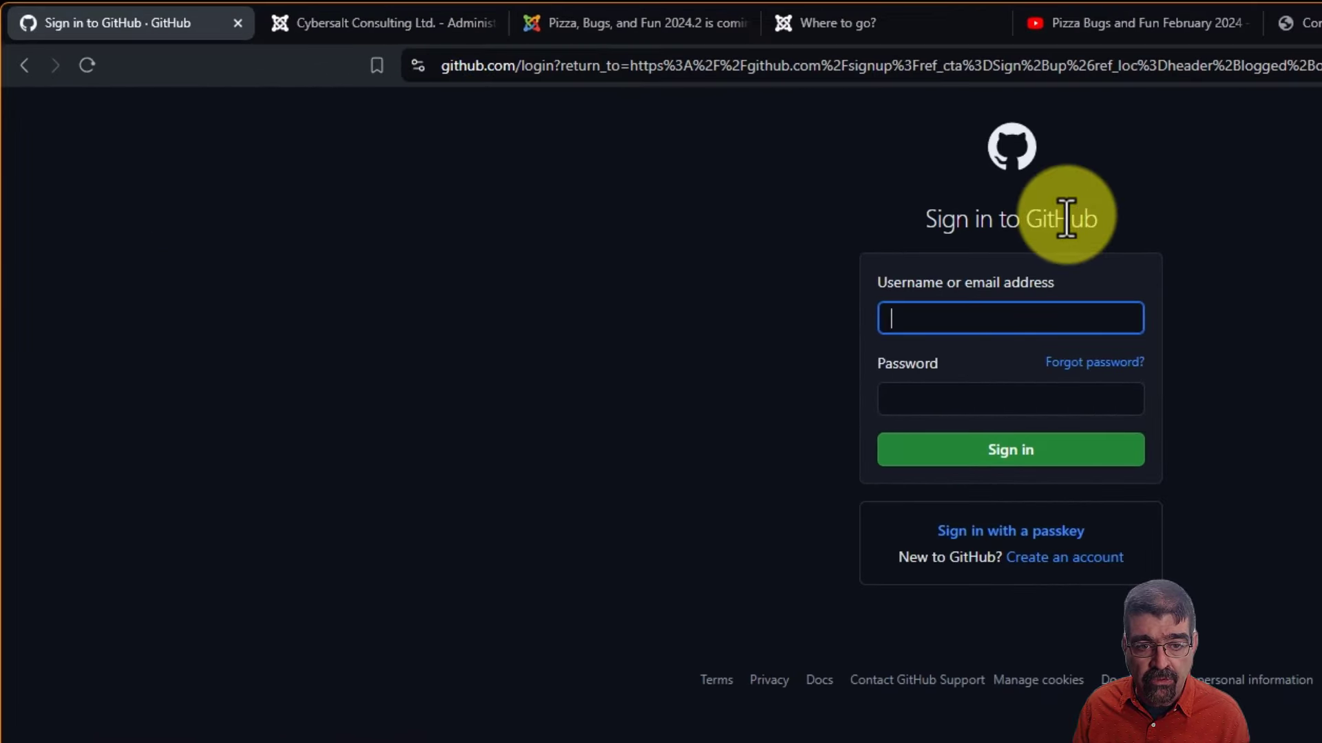
- View GitHub's account sign-up page, return to the login page and sign in to the existing account
left_click(1061, 559)
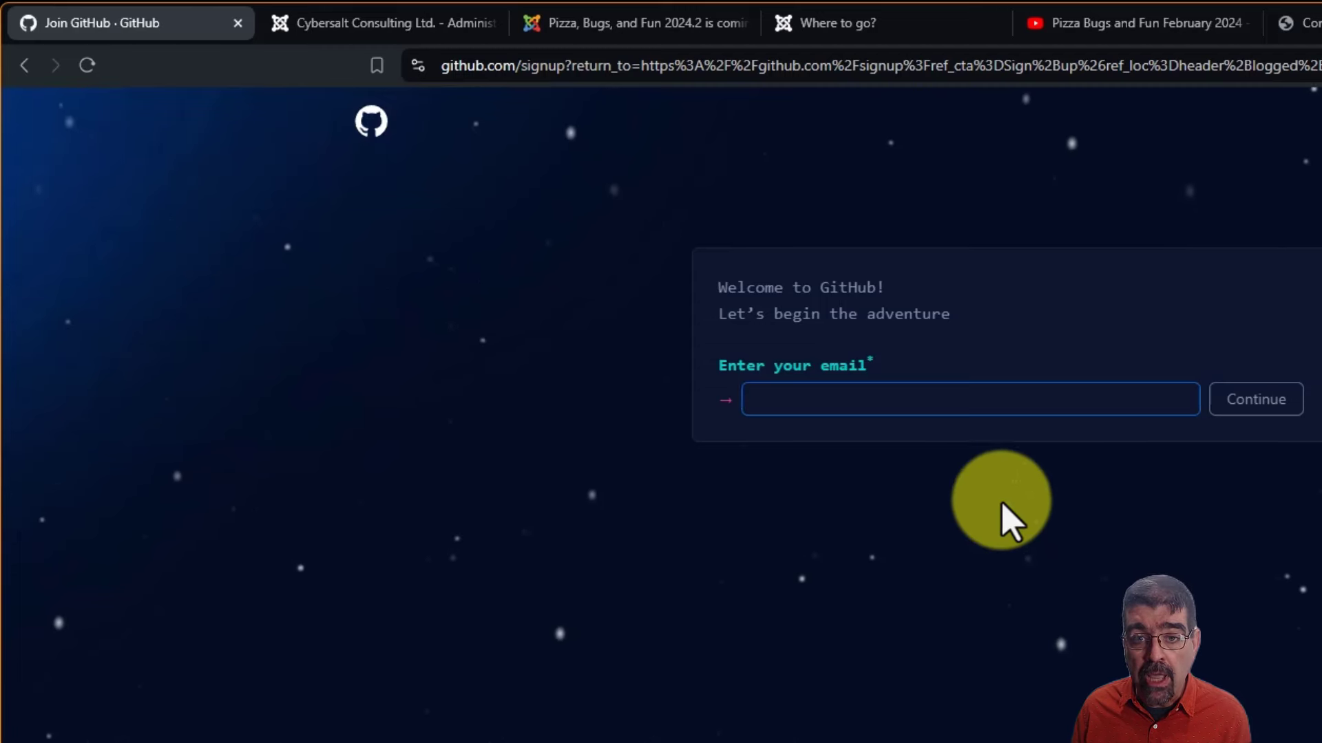
left_click(1321, 121)
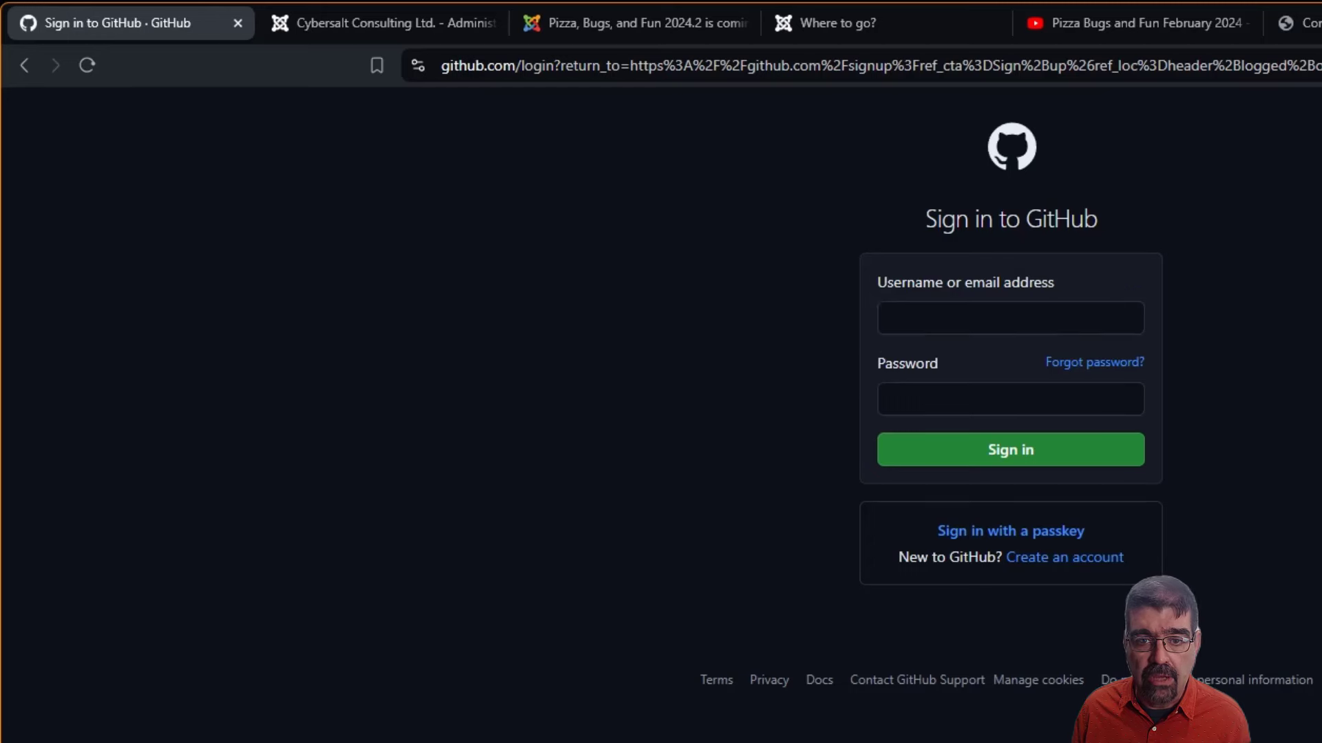
left_click(964, 454)
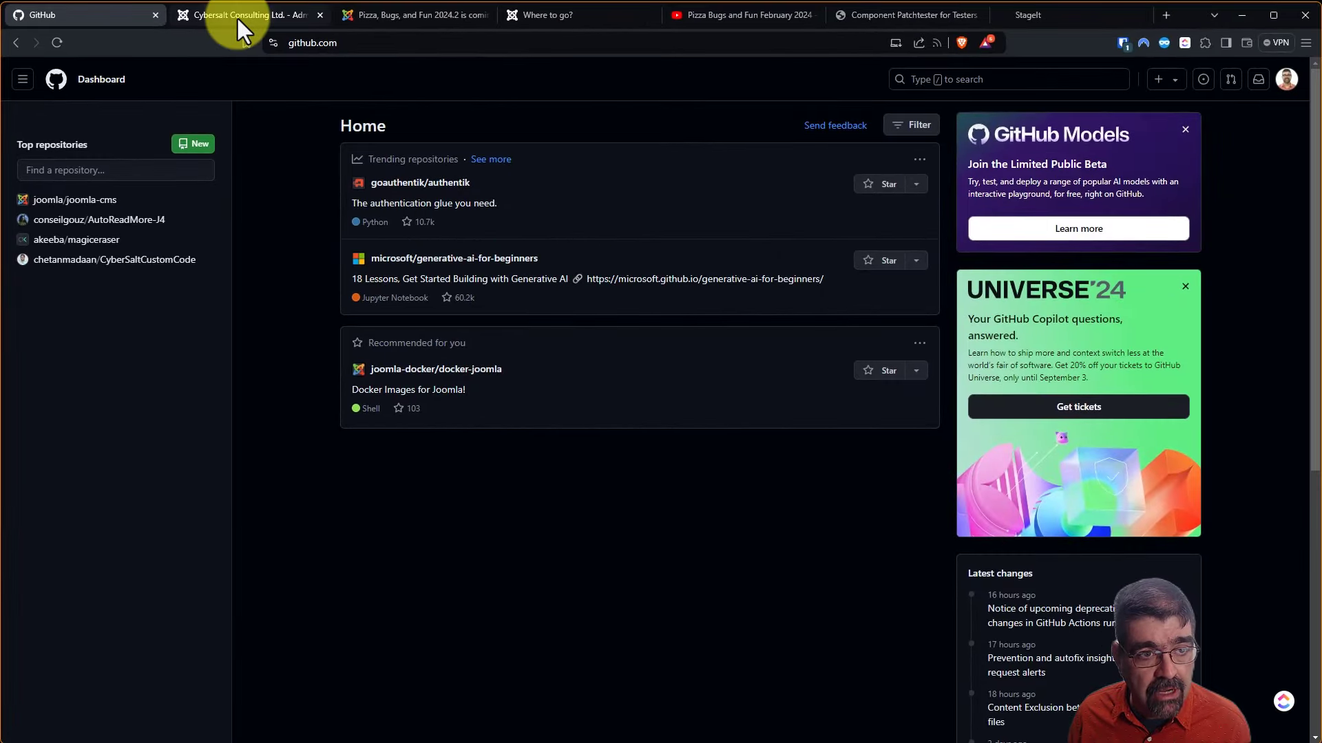
- Switch to the Cybersalt Joomla administrator, fill in the saved username and password, and log in
left_click(360, 22)
left_click(1123, 43)
left_click(991, 131)
left_click(842, 563)
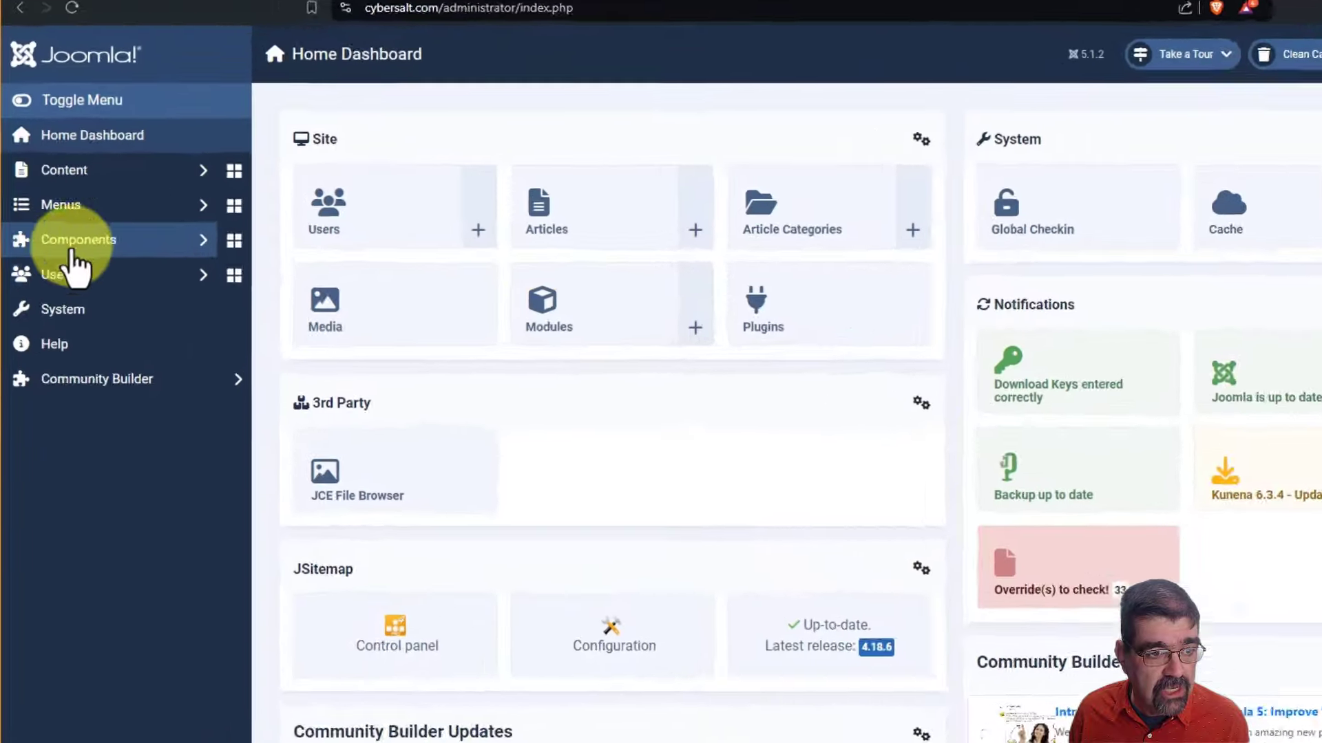
- Open the StageIt component on the live site and rebuild the staging environment
left_click(65, 229)
scroll(97, 272, "down", 15)
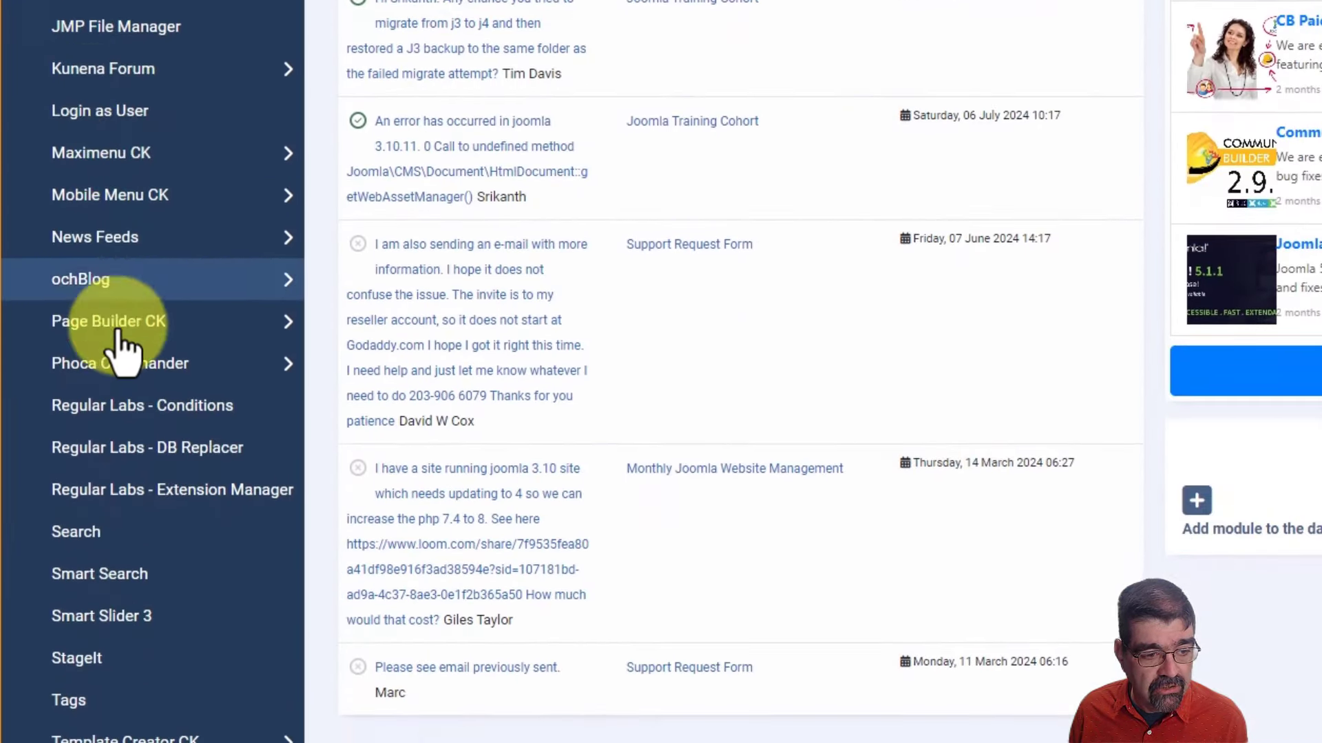
left_click(135, 666)
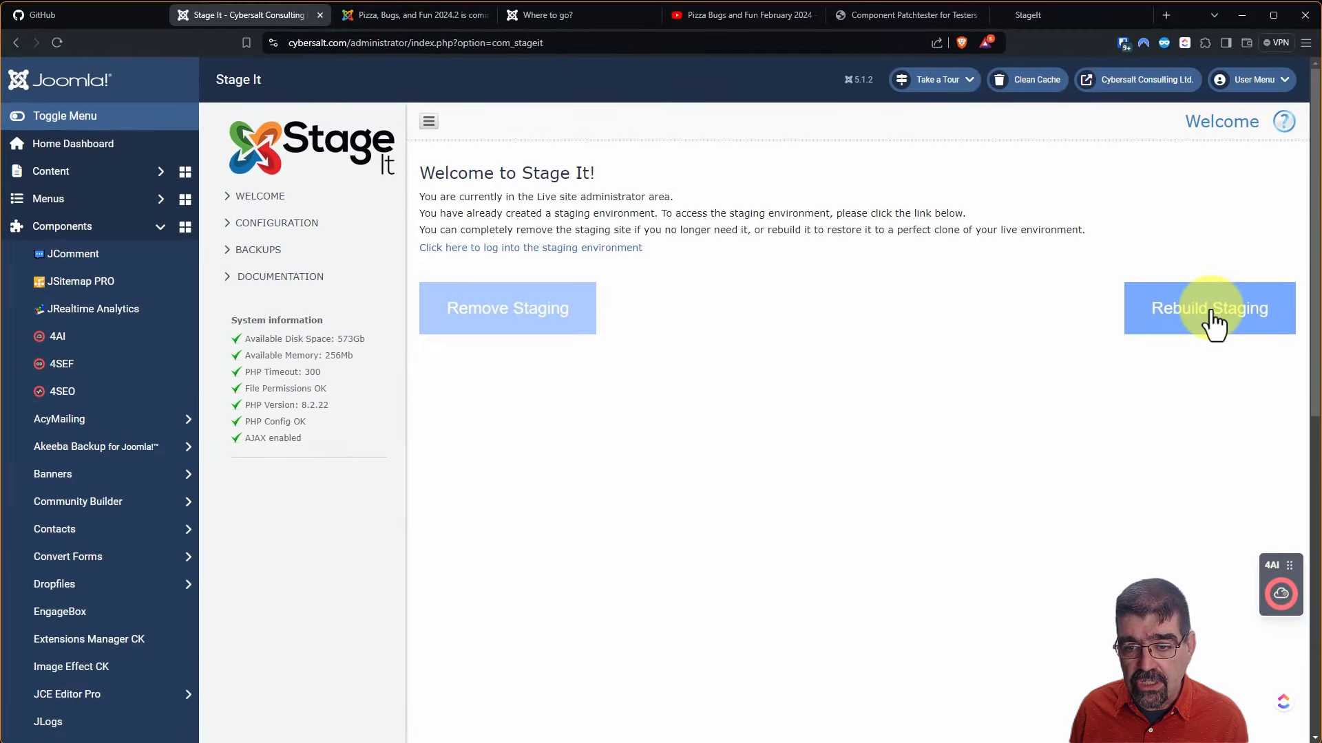
left_click(1213, 322)
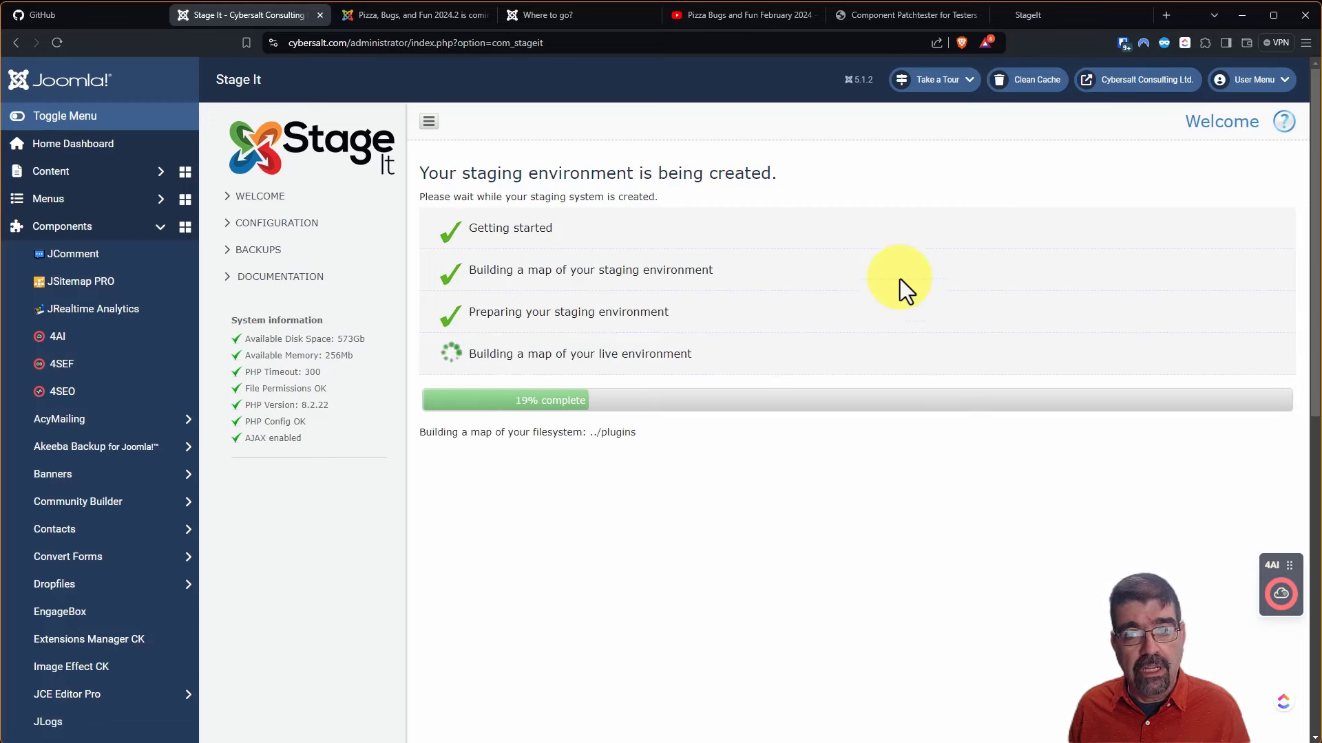
- View the StageIt product page, return to the rebuild, and enter the staging site's administrator
left_click(1038, 15)
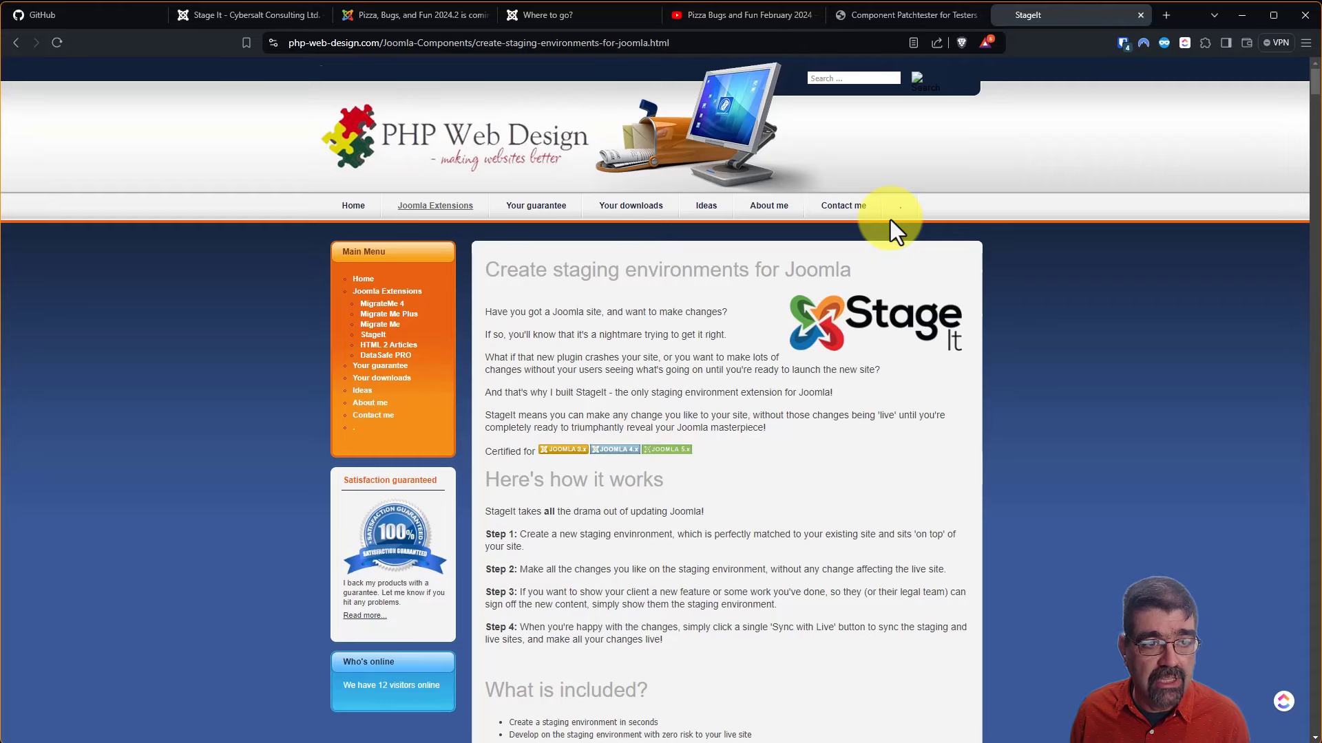
left_click(218, 8)
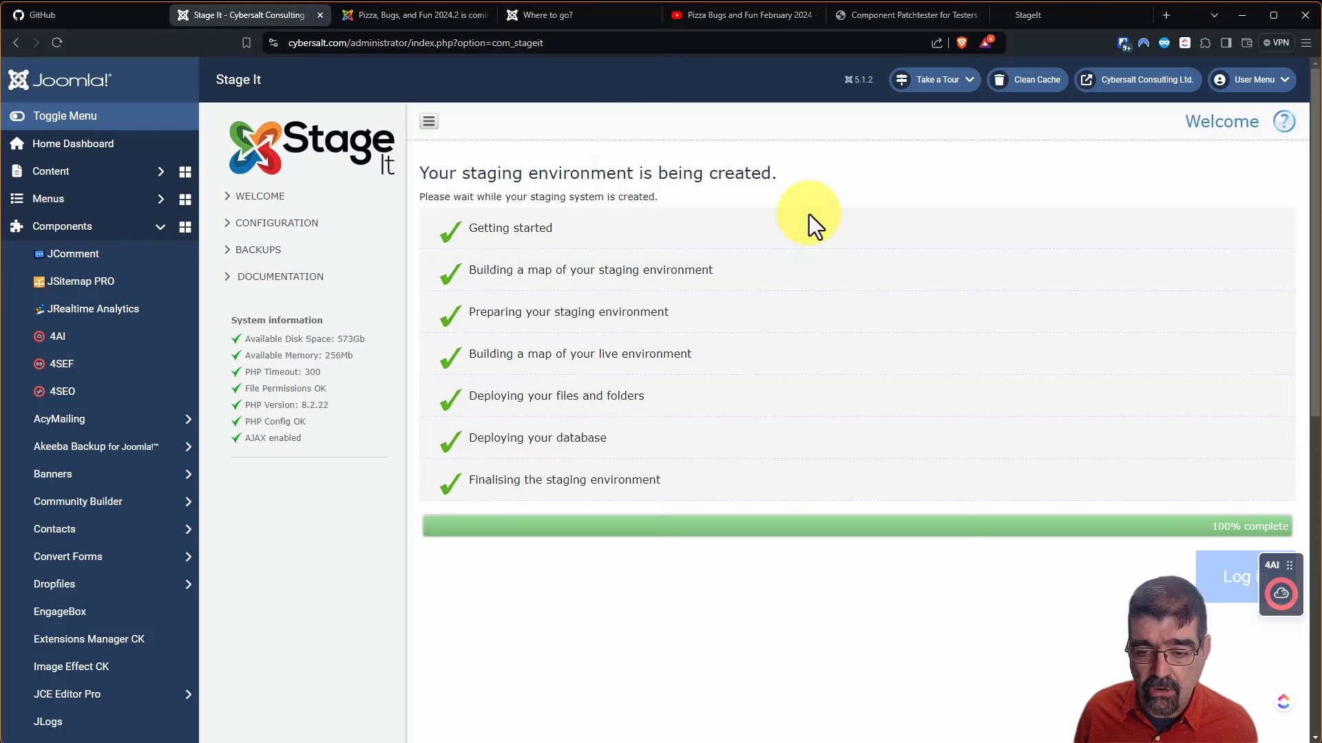
left_click(1213, 581)
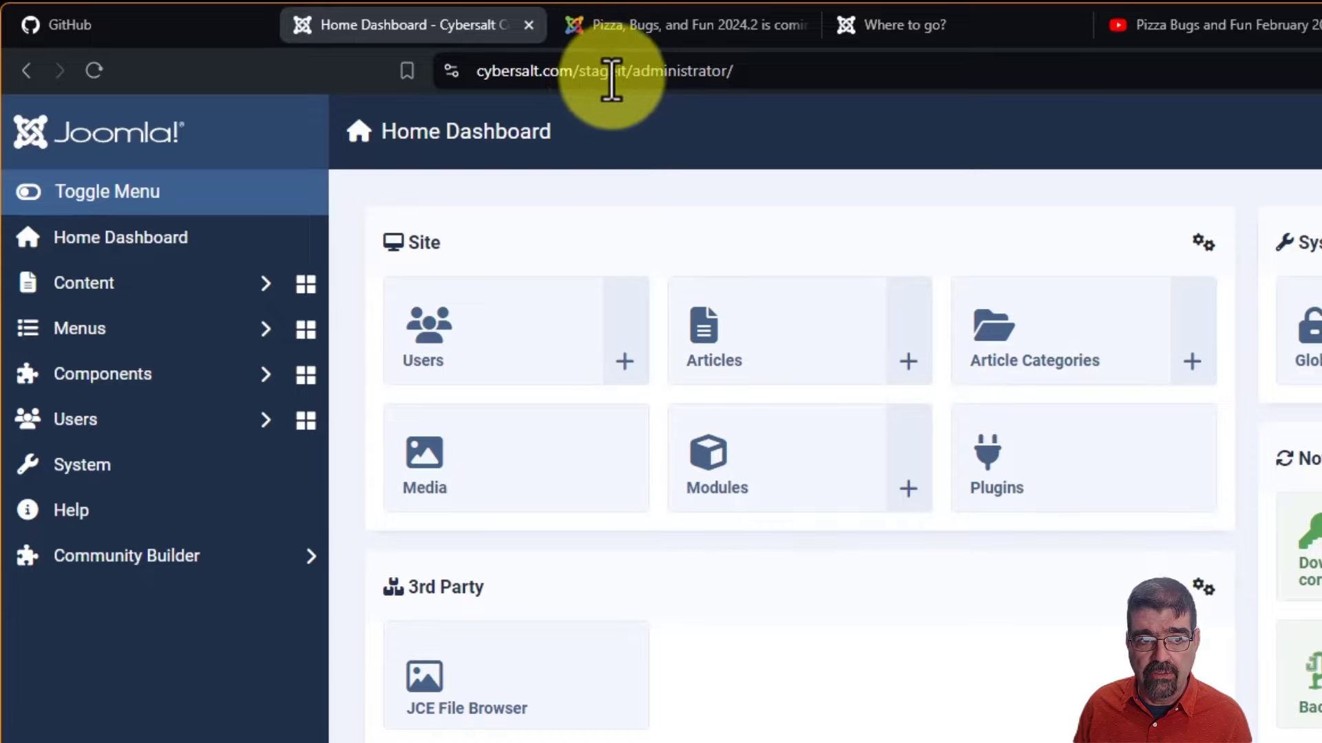
- Search the staging site's plugins for "stageit" and enable the StageIt Plugin
left_click(100, 474)
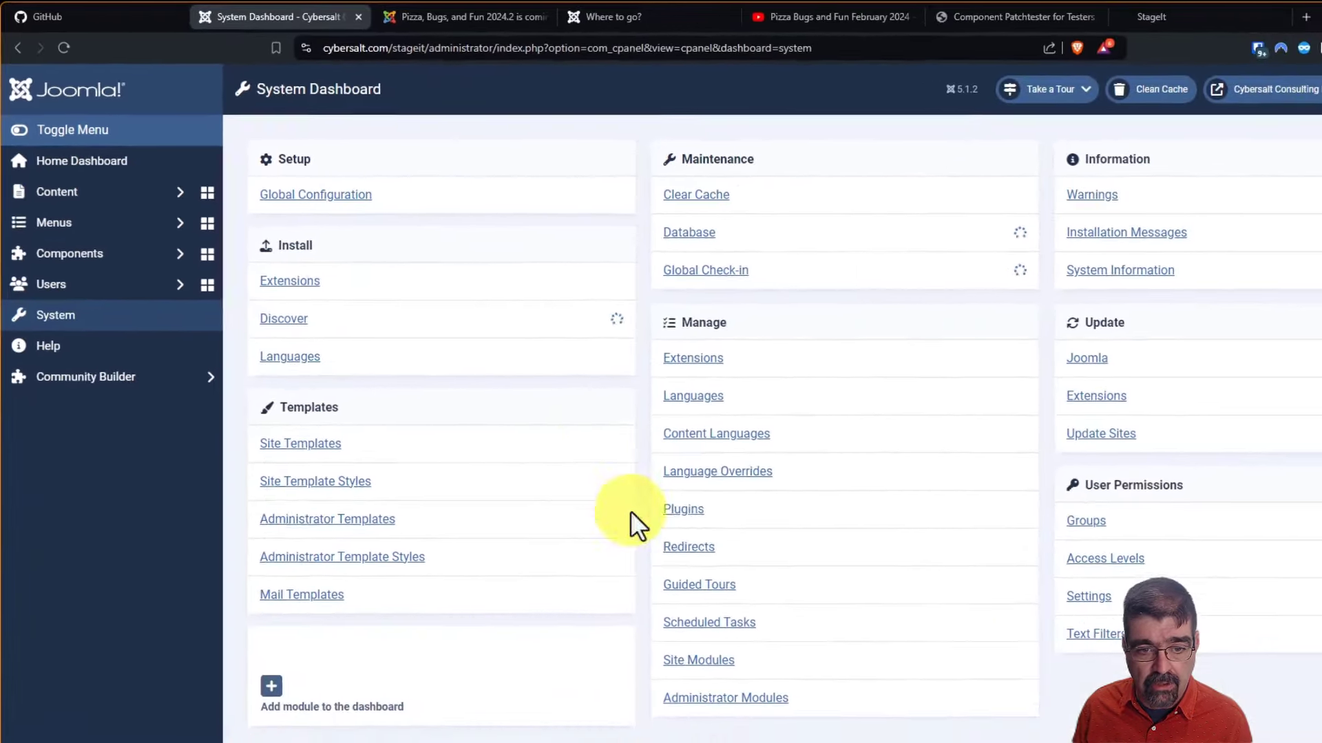
left_click(873, 671)
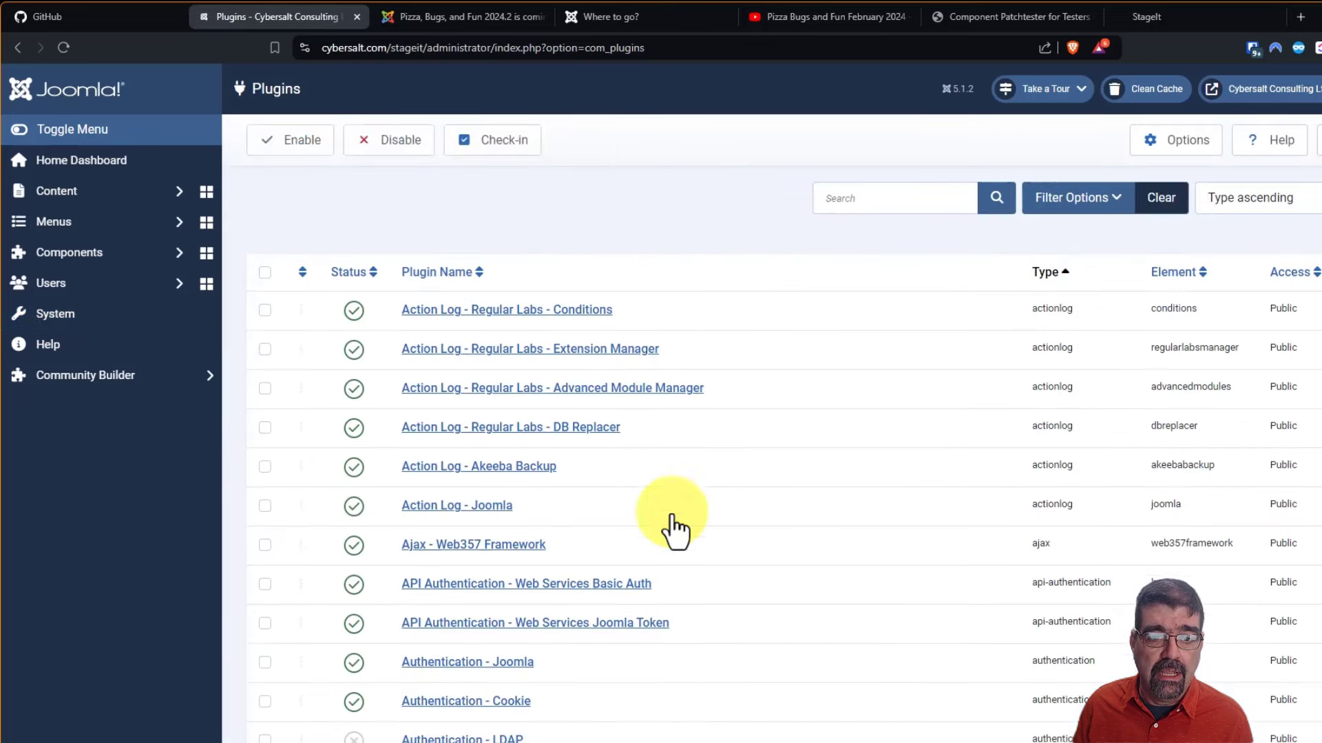
left_click(856, 193)
type("stag")
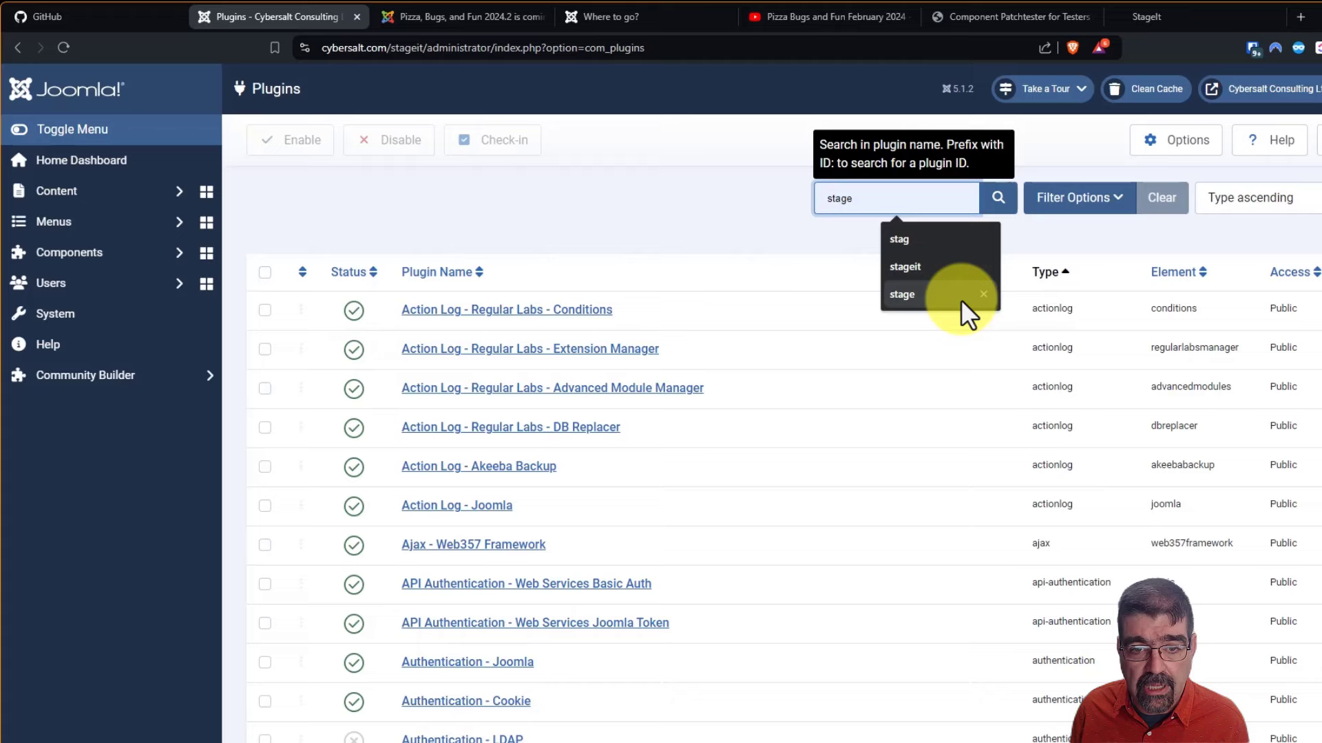
left_click(931, 273)
left_click(999, 199)
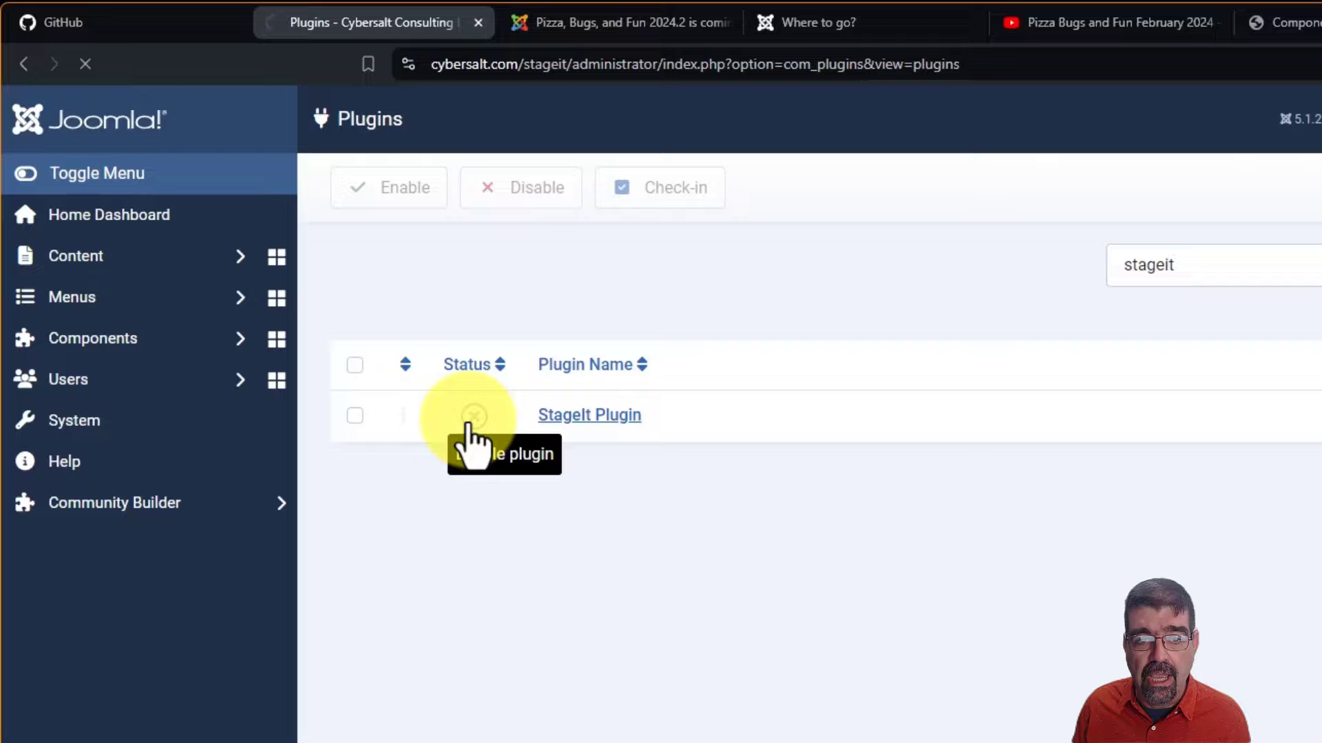
left_click(354, 310)
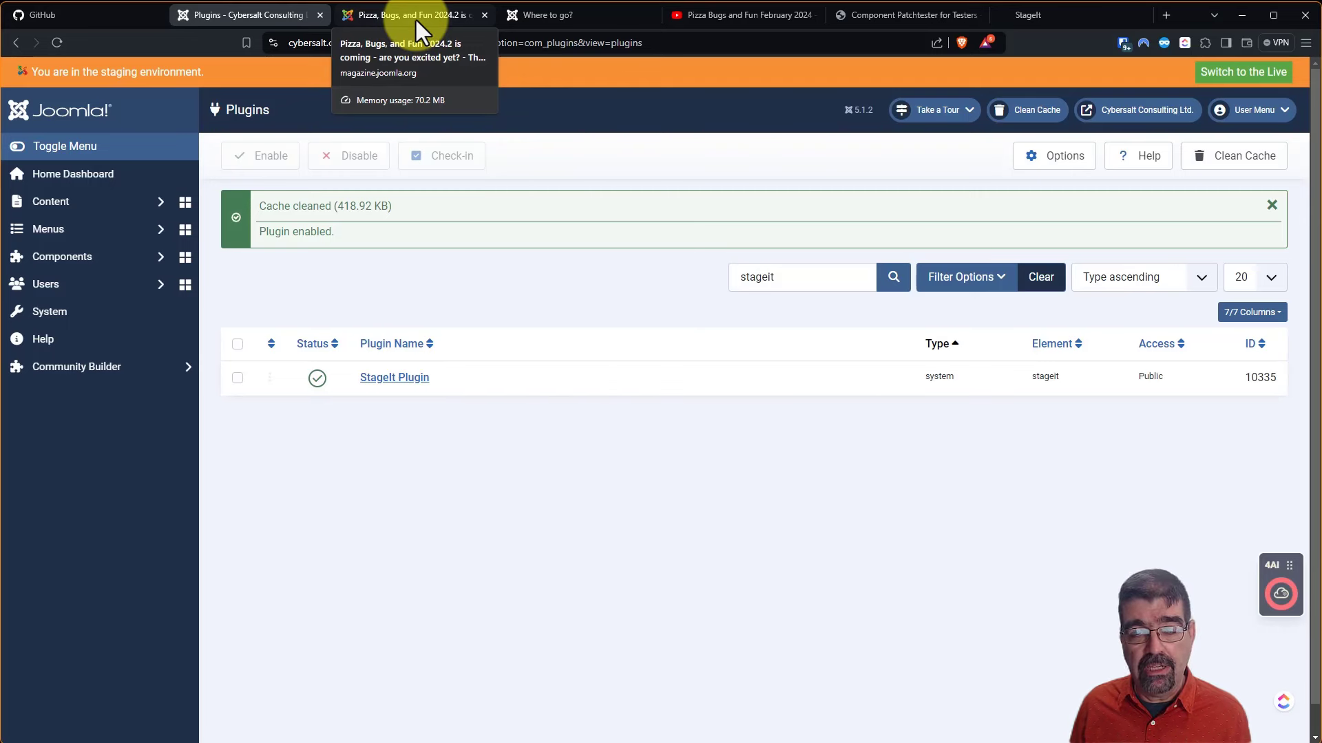
- Review the Pizza, Bugs and Fun 2024.2 article, the event's "Where to go?" page and the February 2024 video page
left_click(418, 30)
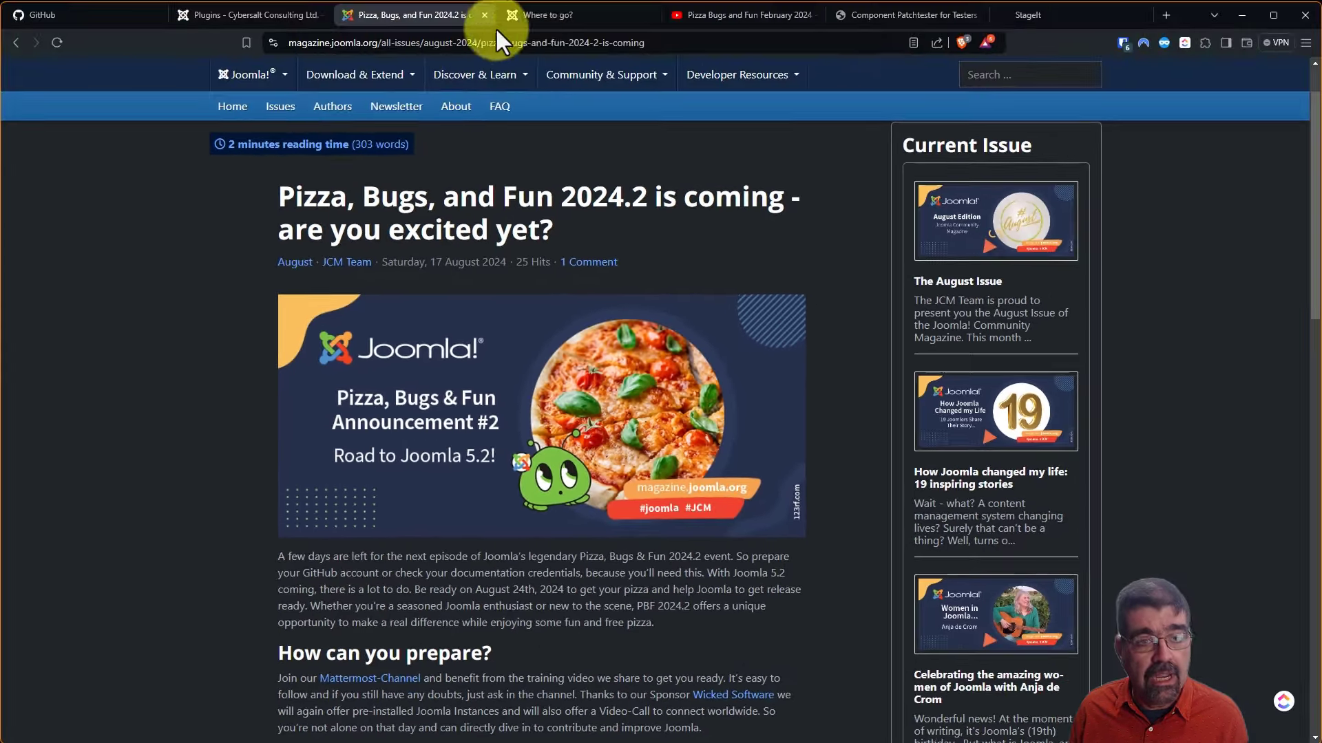
left_click(561, 11)
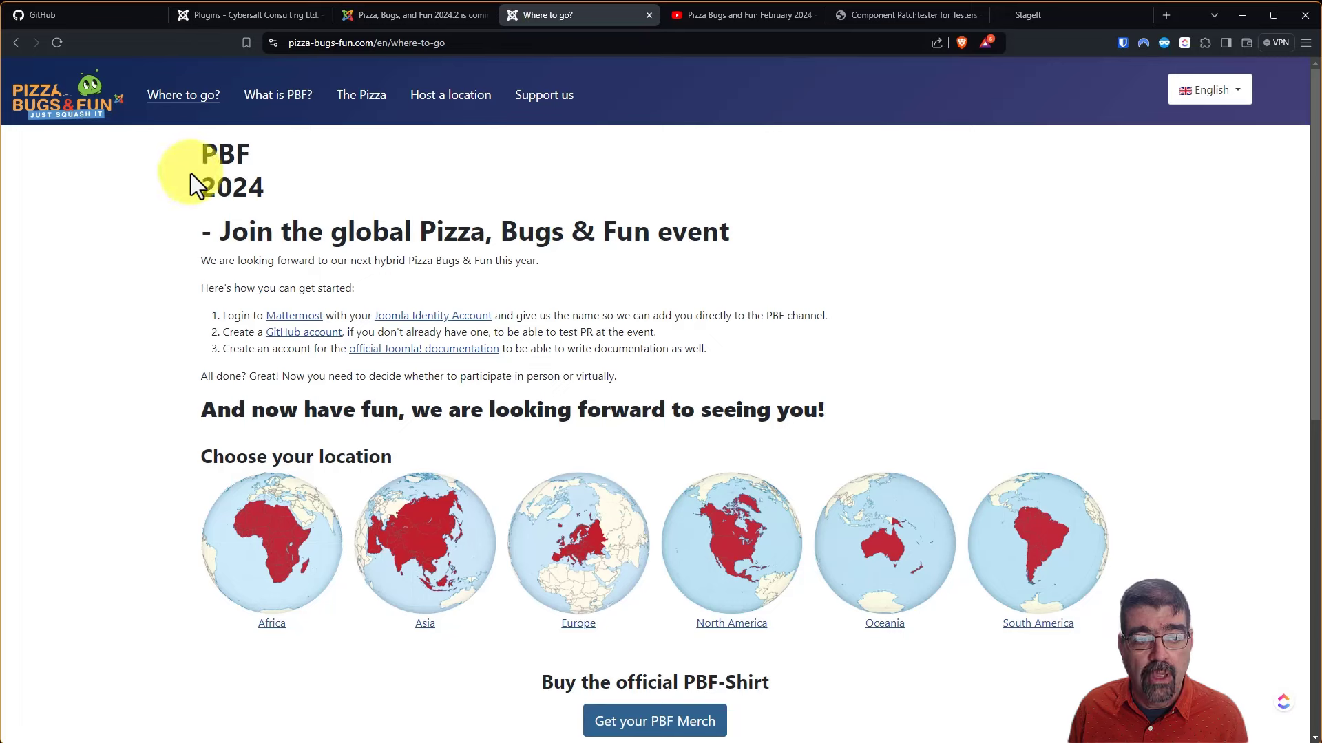
left_click(705, 15)
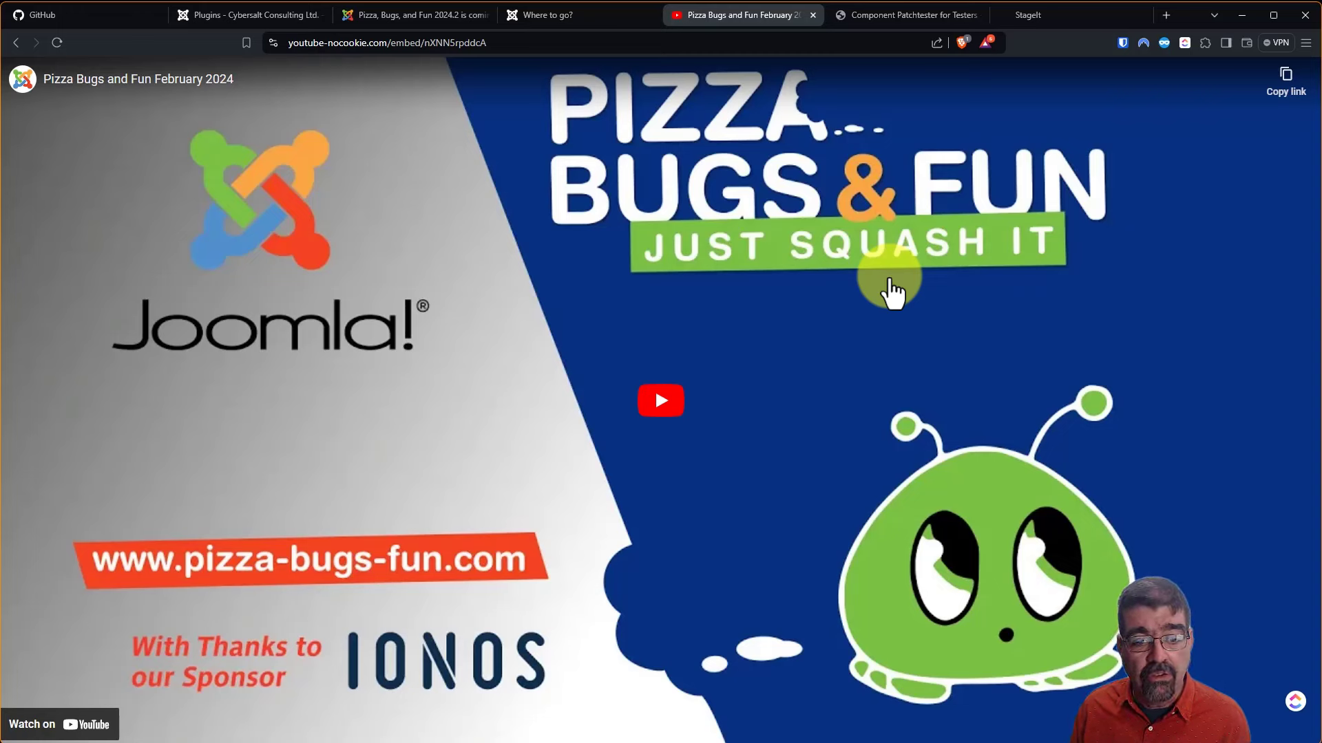
left_click(434, 17)
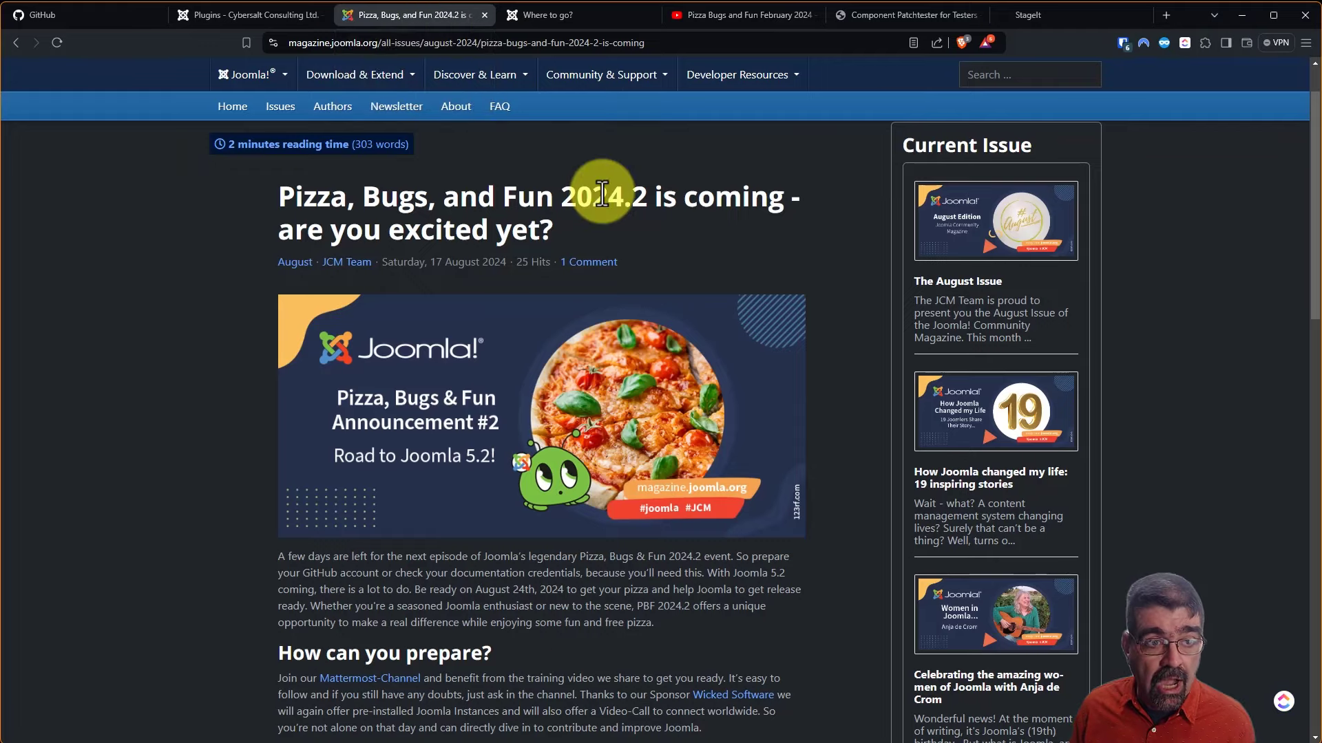
- In the staging site's Joomla Update options, set the Update Channel to Default and save
left_click(255, 12)
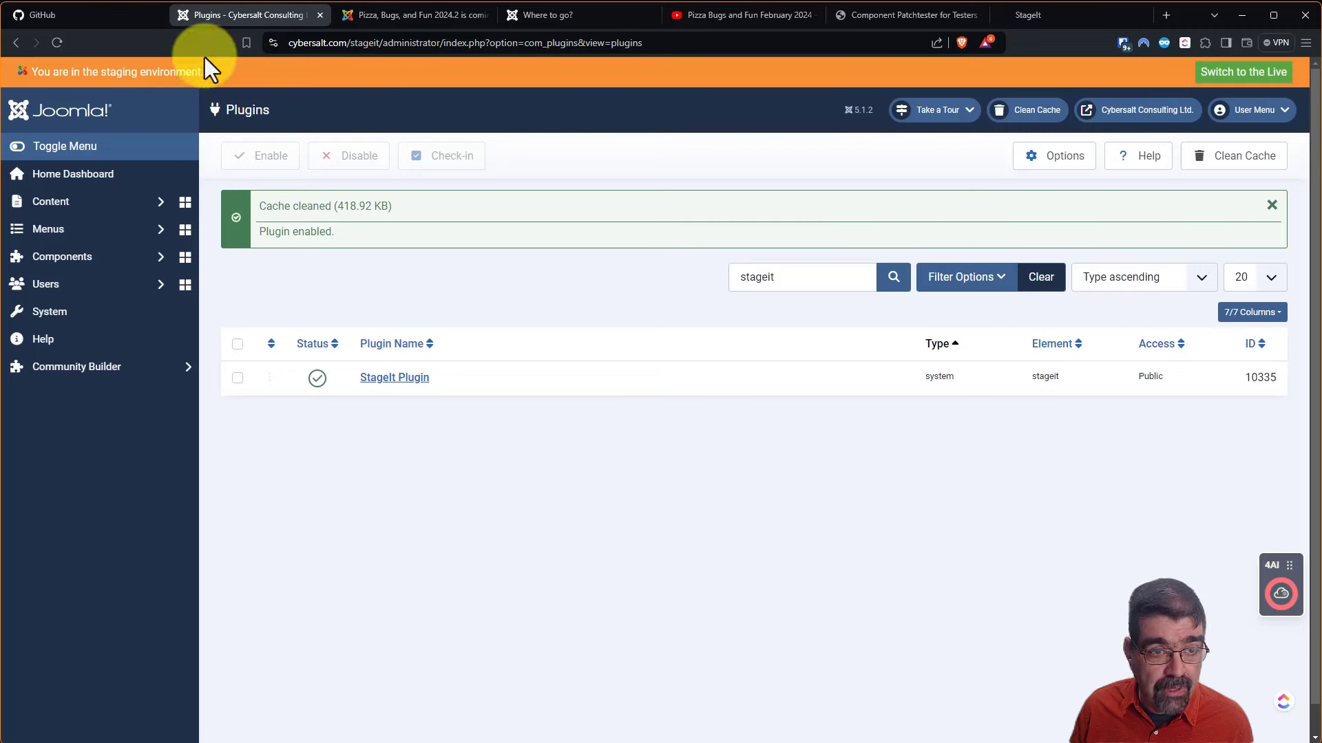
left_click(60, 314)
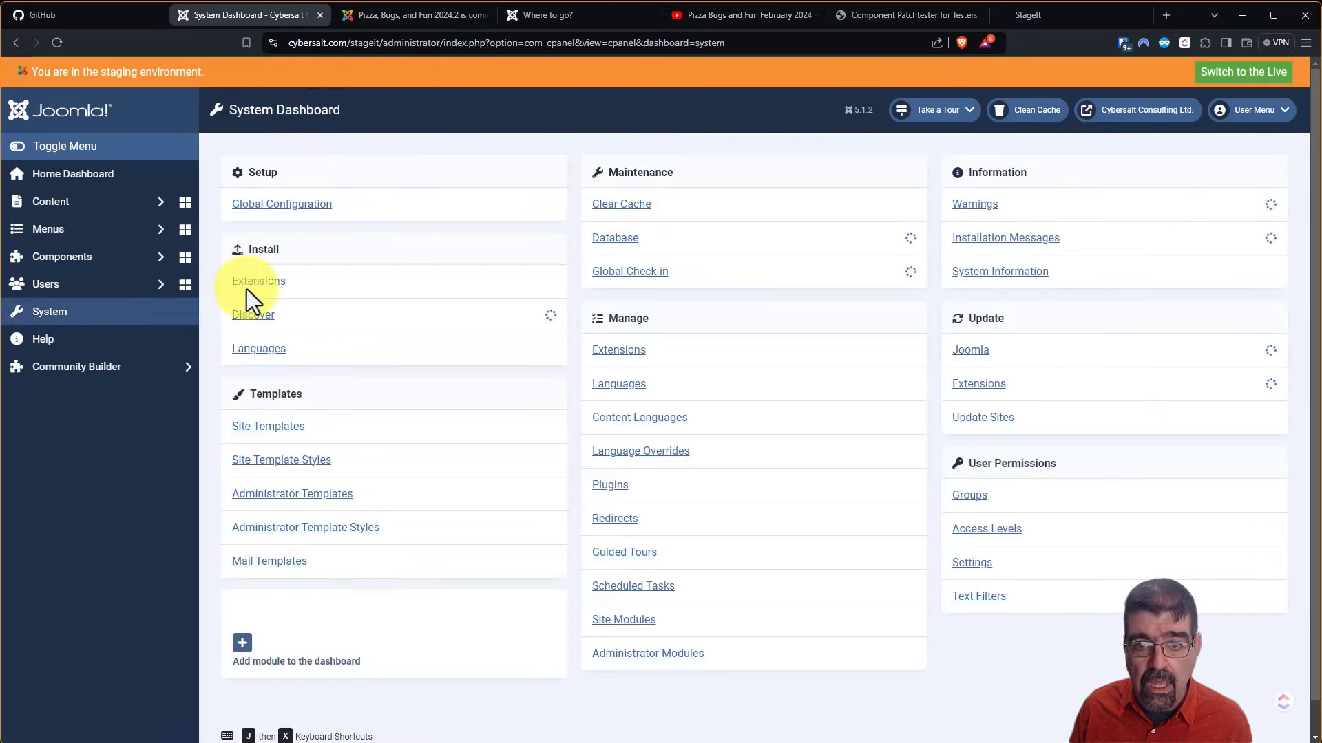
left_click(991, 355)
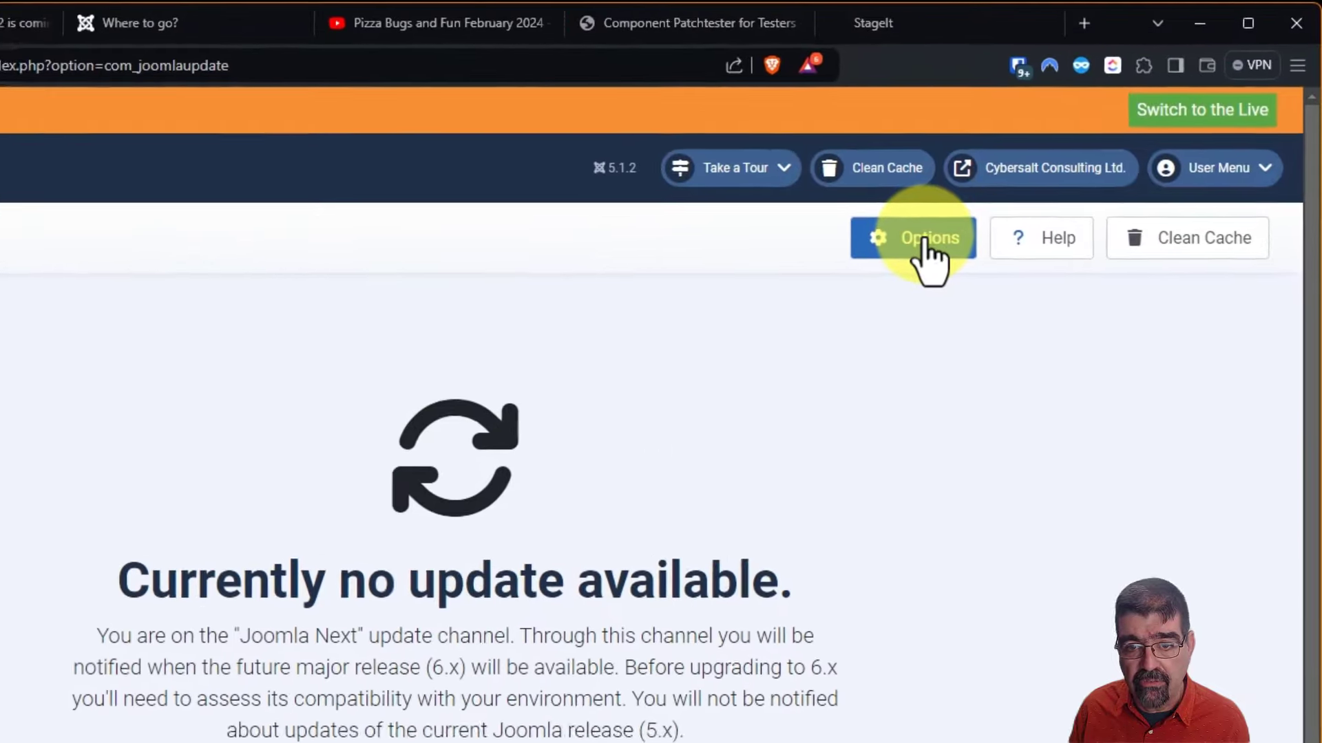
left_click(929, 251)
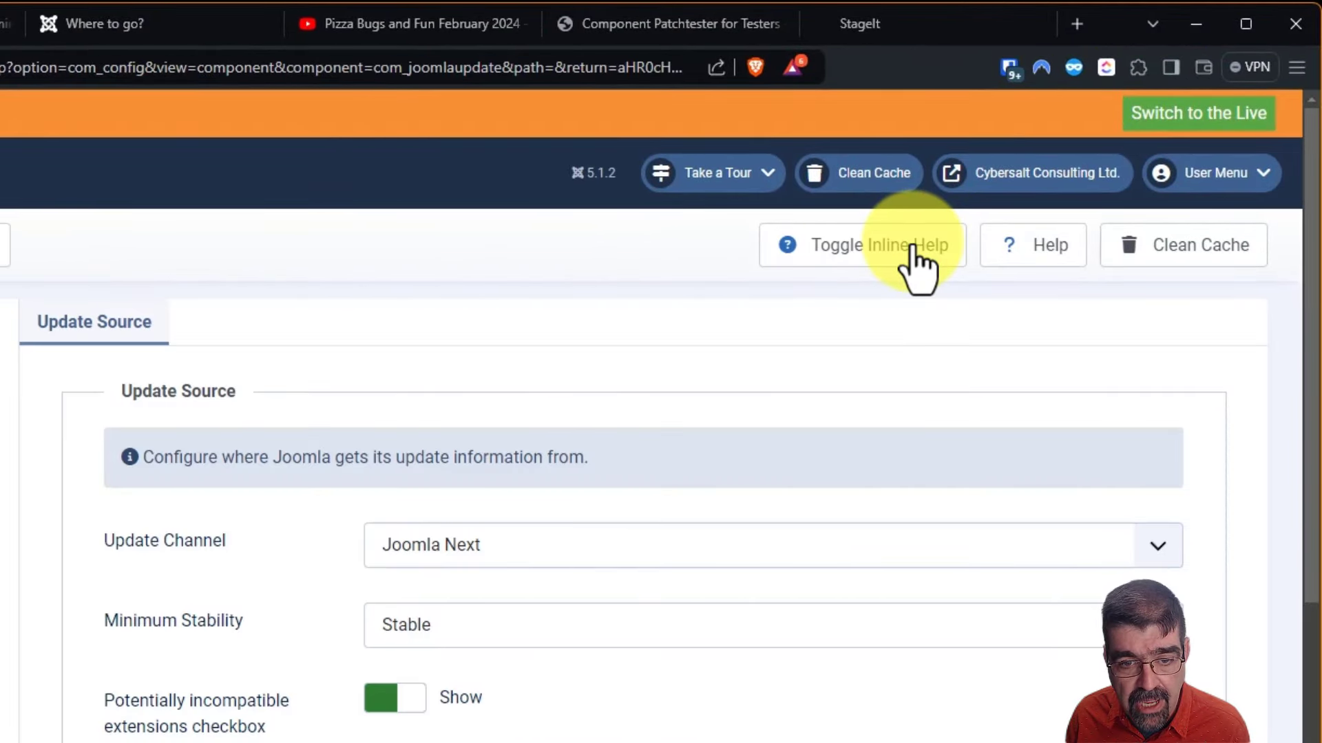
left_click(551, 545)
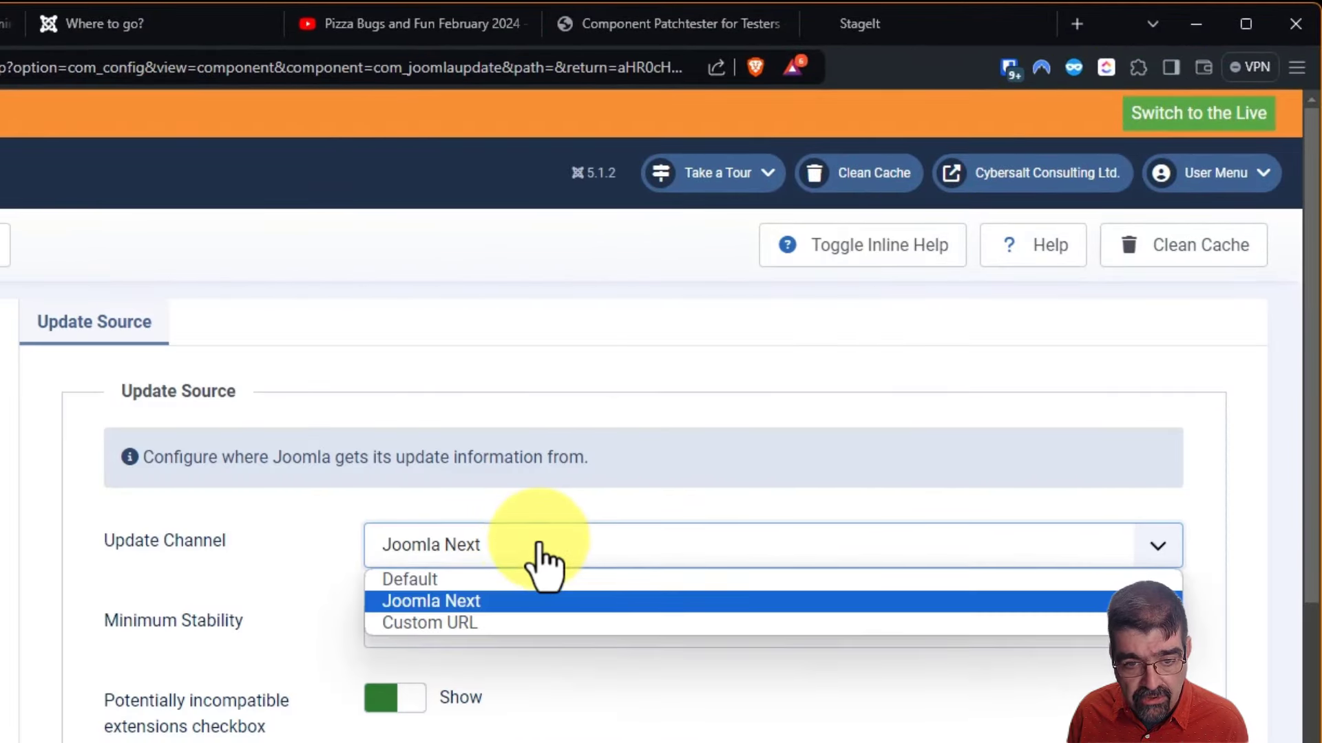
left_click(530, 579)
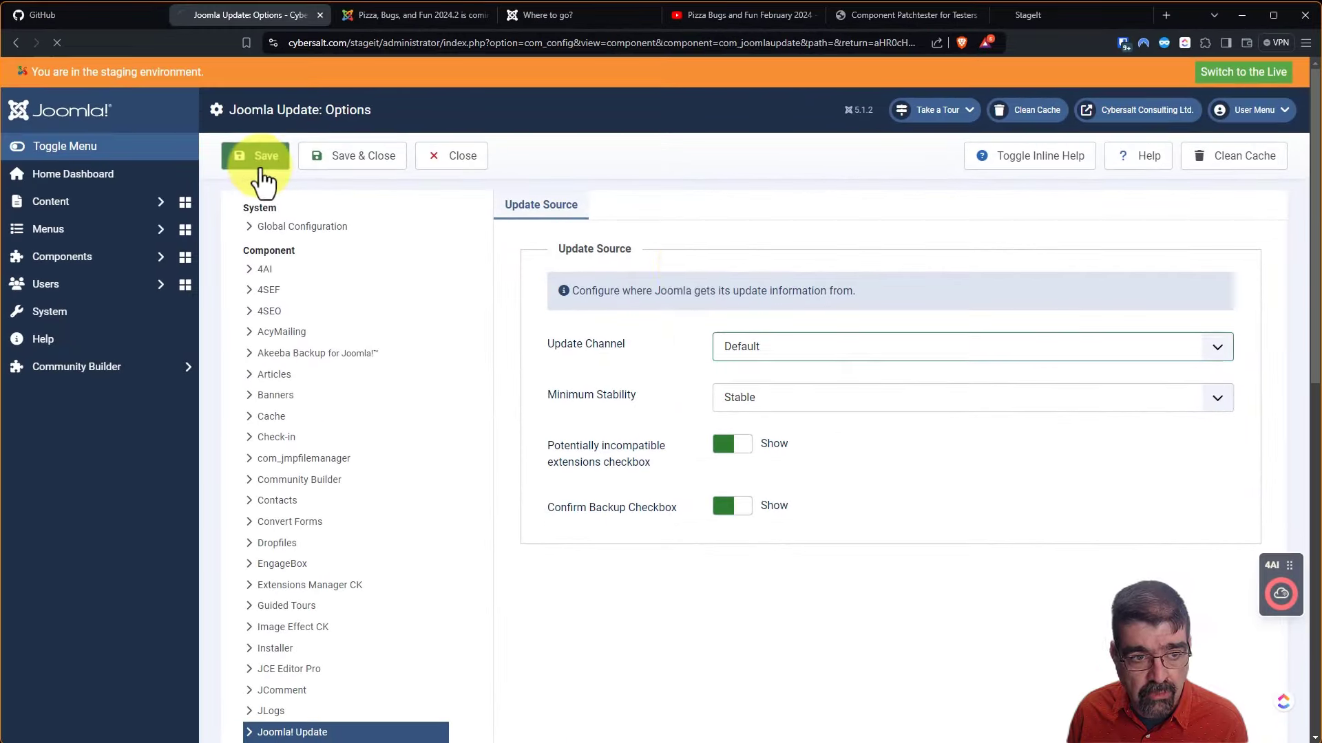
left_click(256, 157)
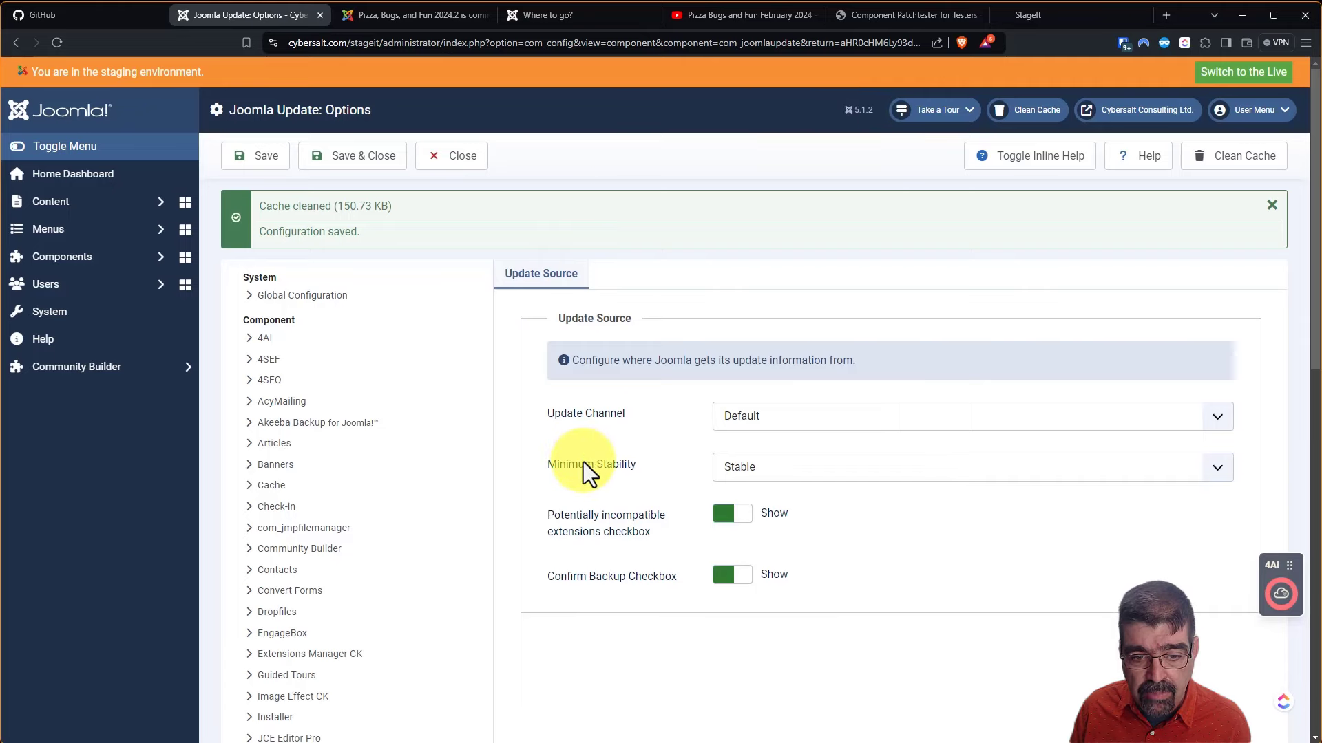
- Set the Joomla Update Minimum Stability to Alpha, then save and close the options
left_click(764, 471)
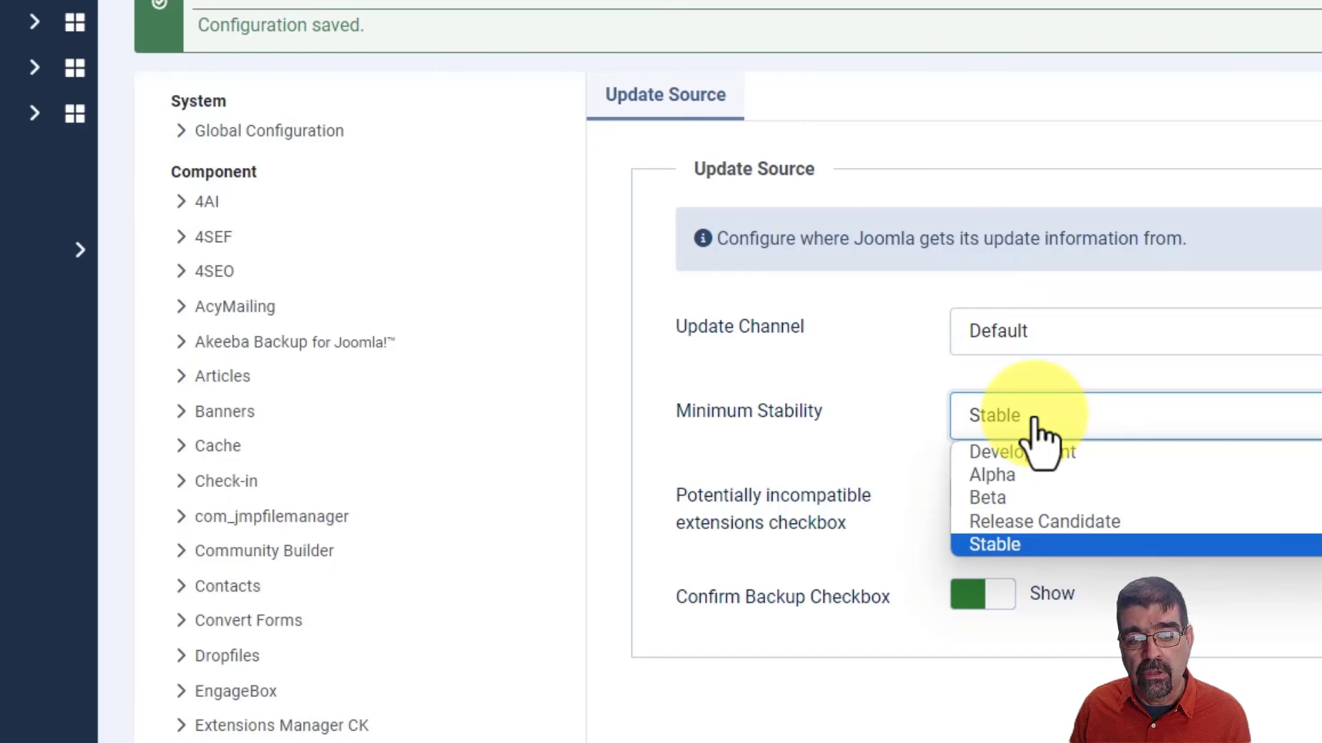
left_click(1051, 482)
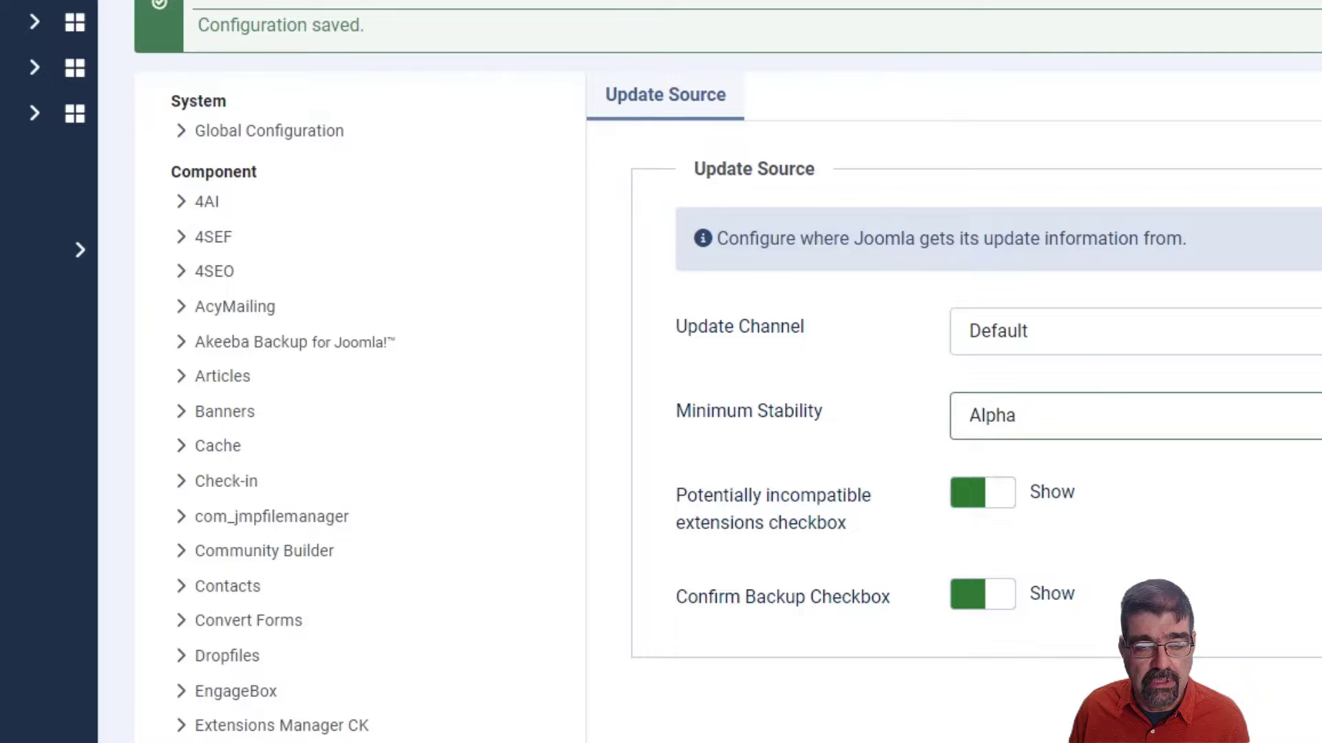
left_click(363, 69)
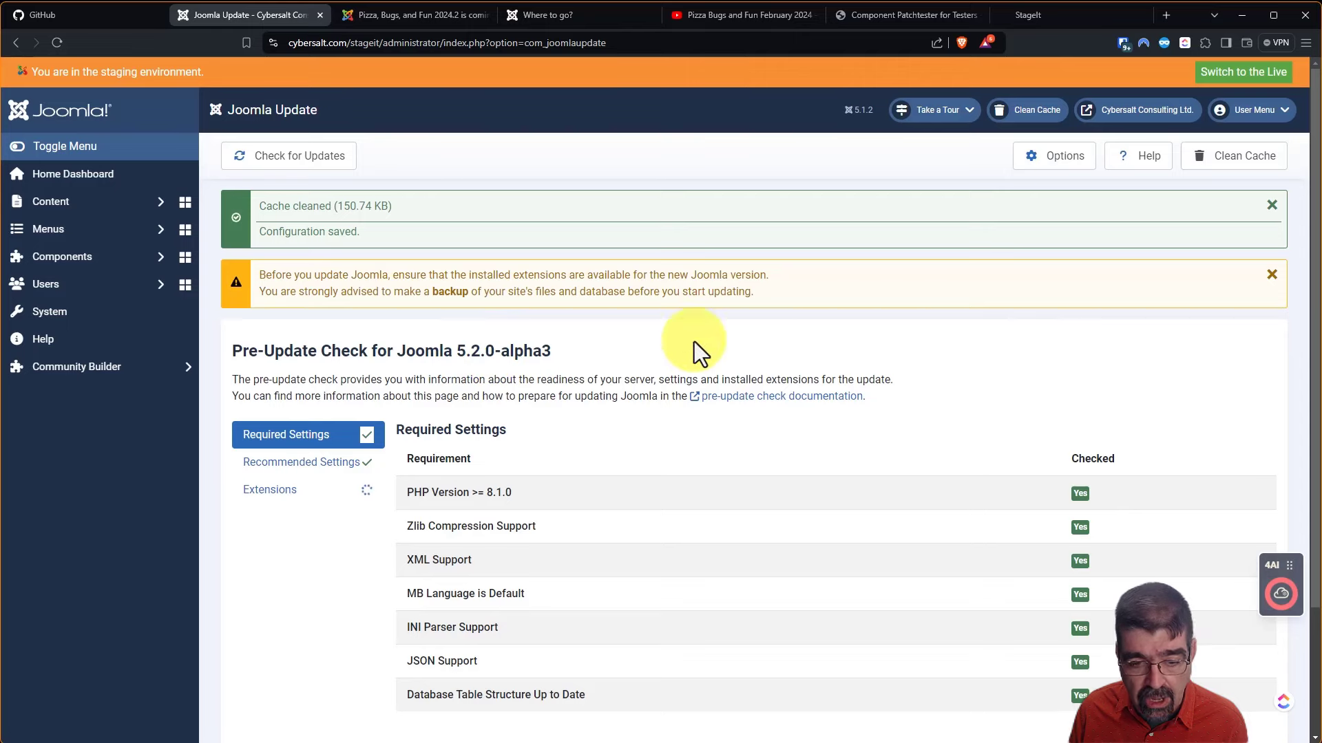
- Acknowledge the incompatible-extensions and backup notices and update the staging site to Joomla 5.2.0-alpha3
scroll(746, 311, "down", 1)
scroll(745, 311, "down", 2)
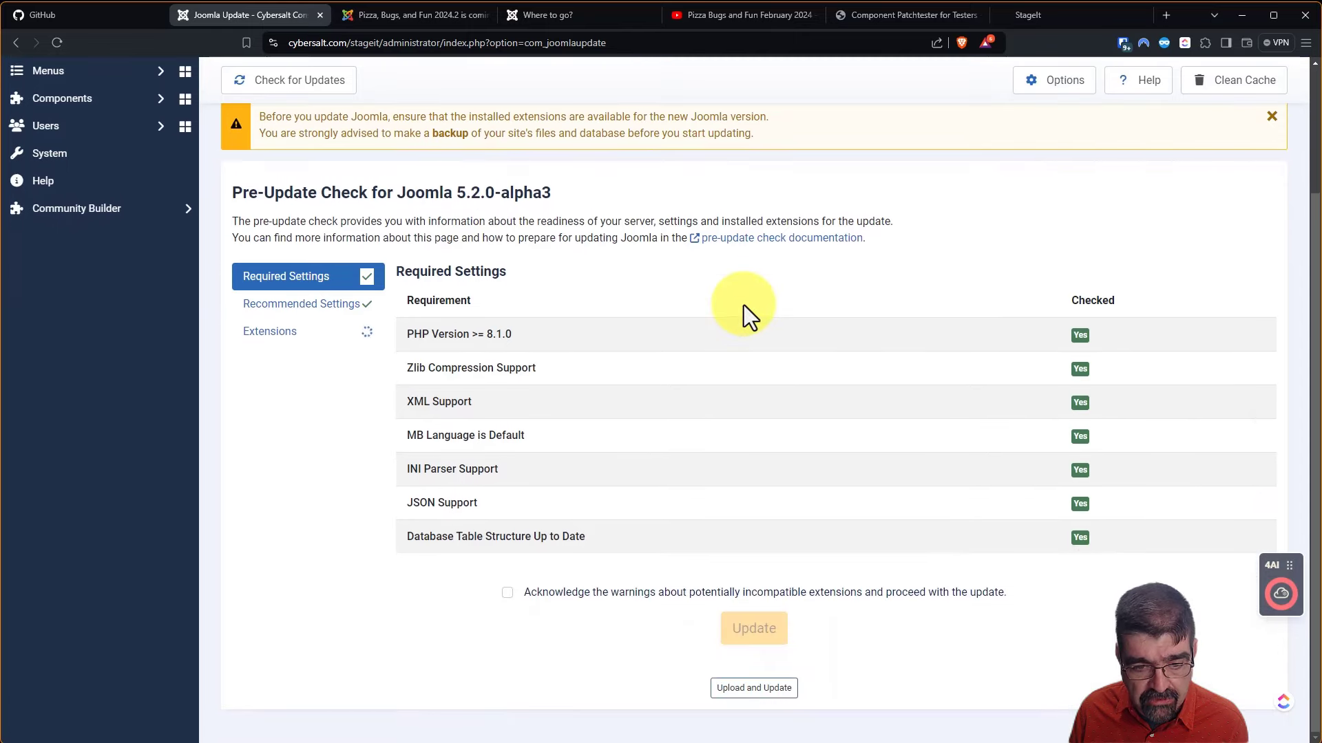
left_click(508, 592)
left_click(723, 156)
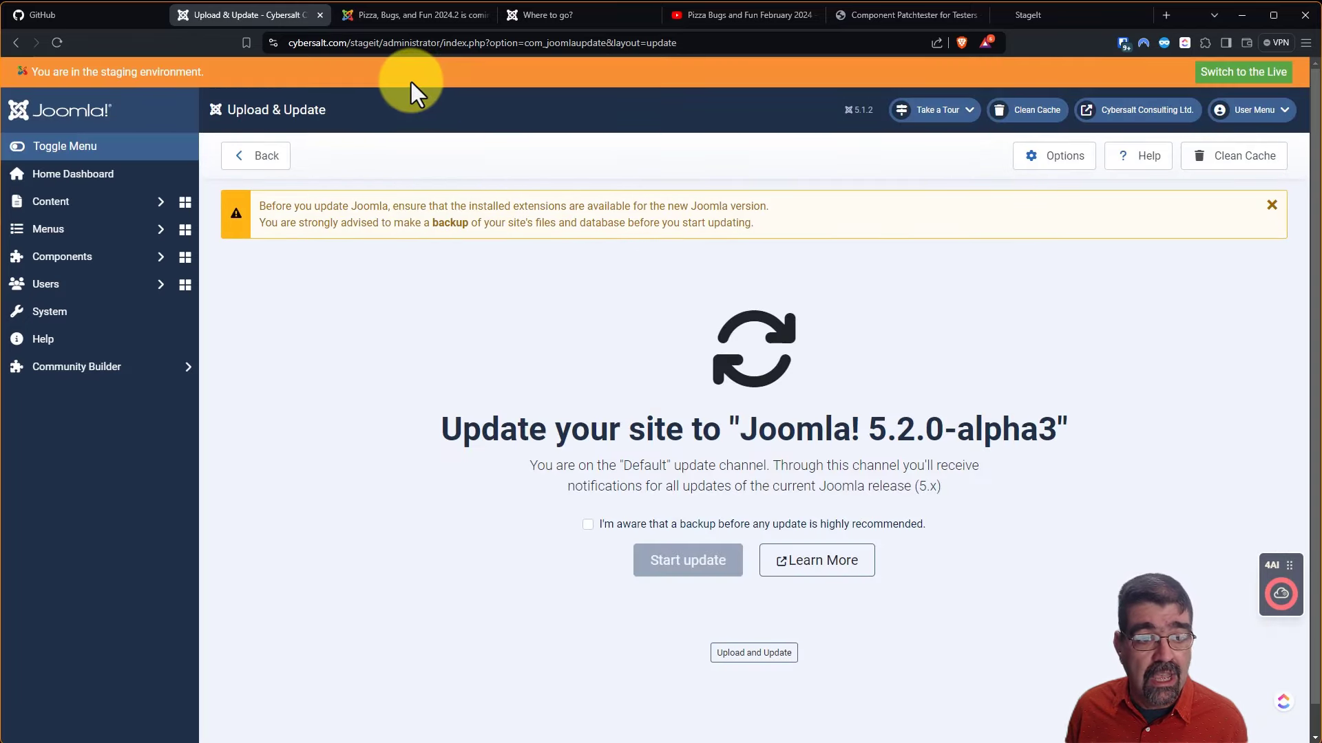
left_click(586, 526)
left_click(690, 573)
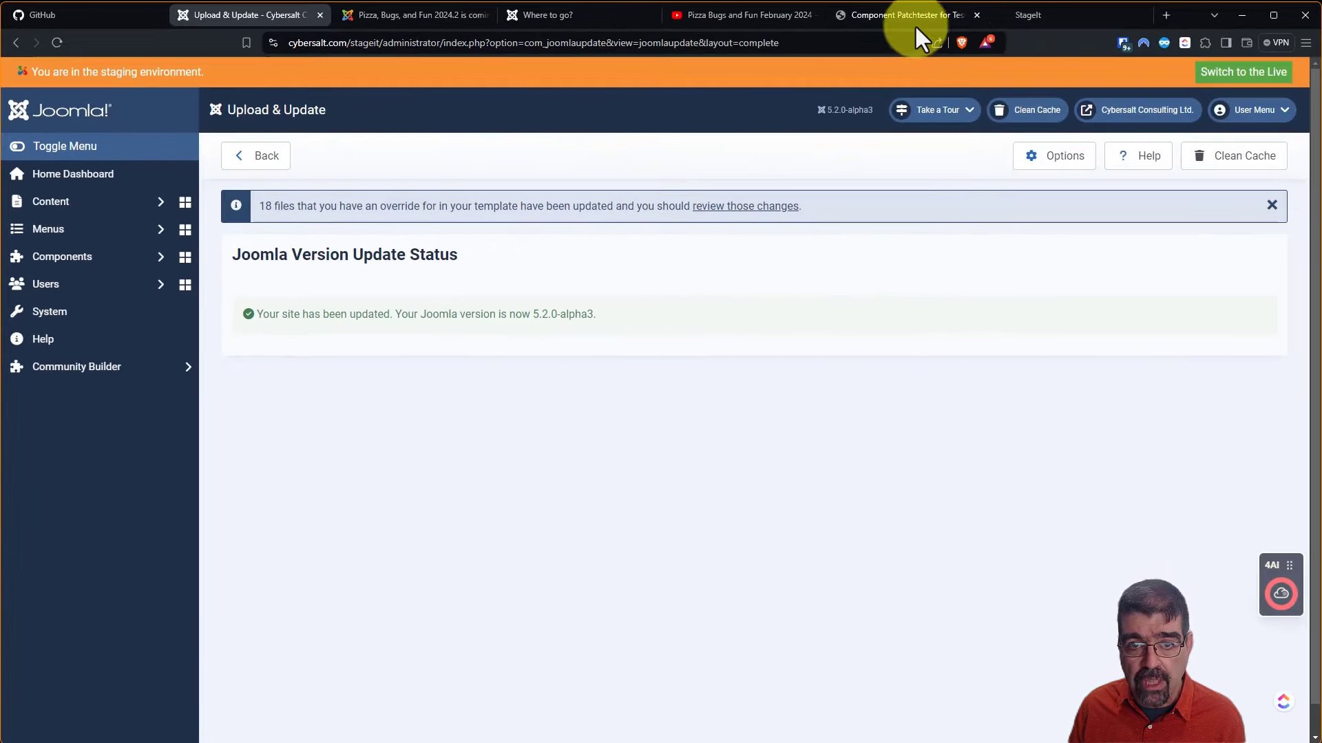
- Open the Component Patchtester documentation and follow its download link to the patchtester releases on GitHub
left_click(915, 19)
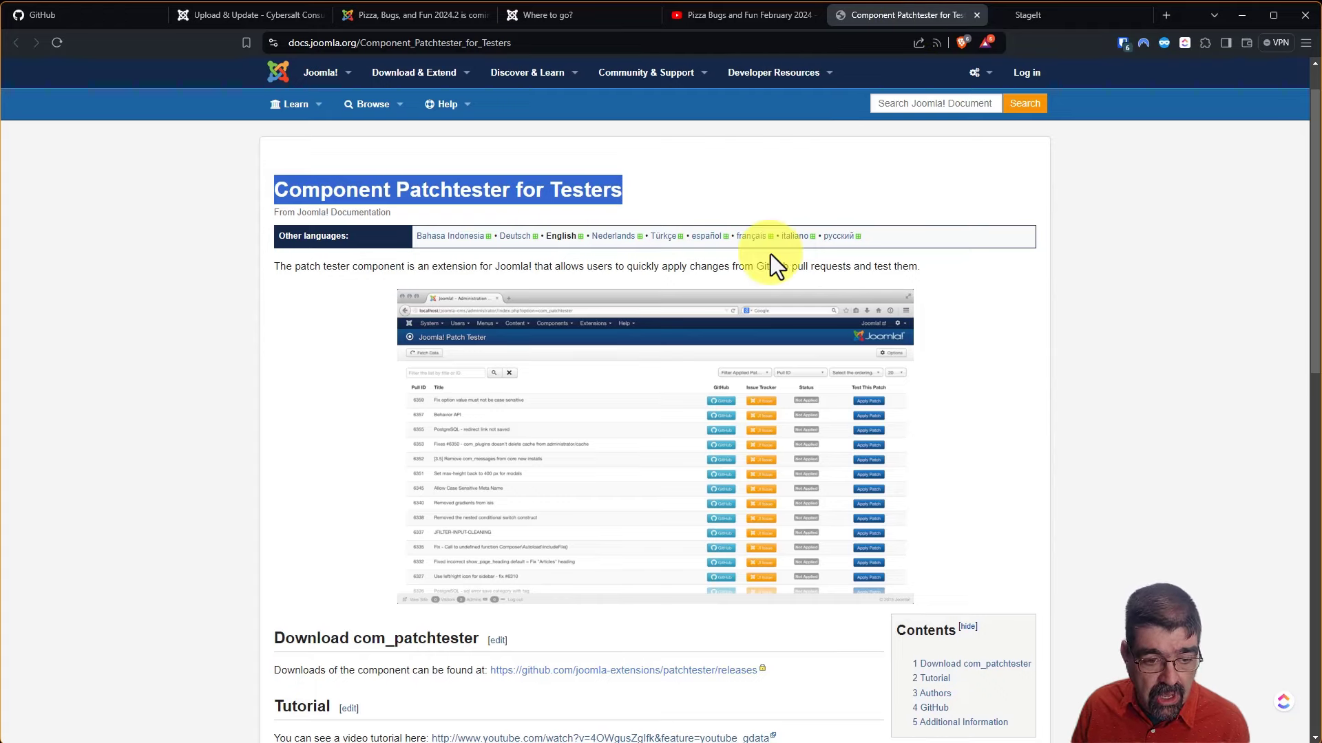
scroll(481, 250, "down", 4)
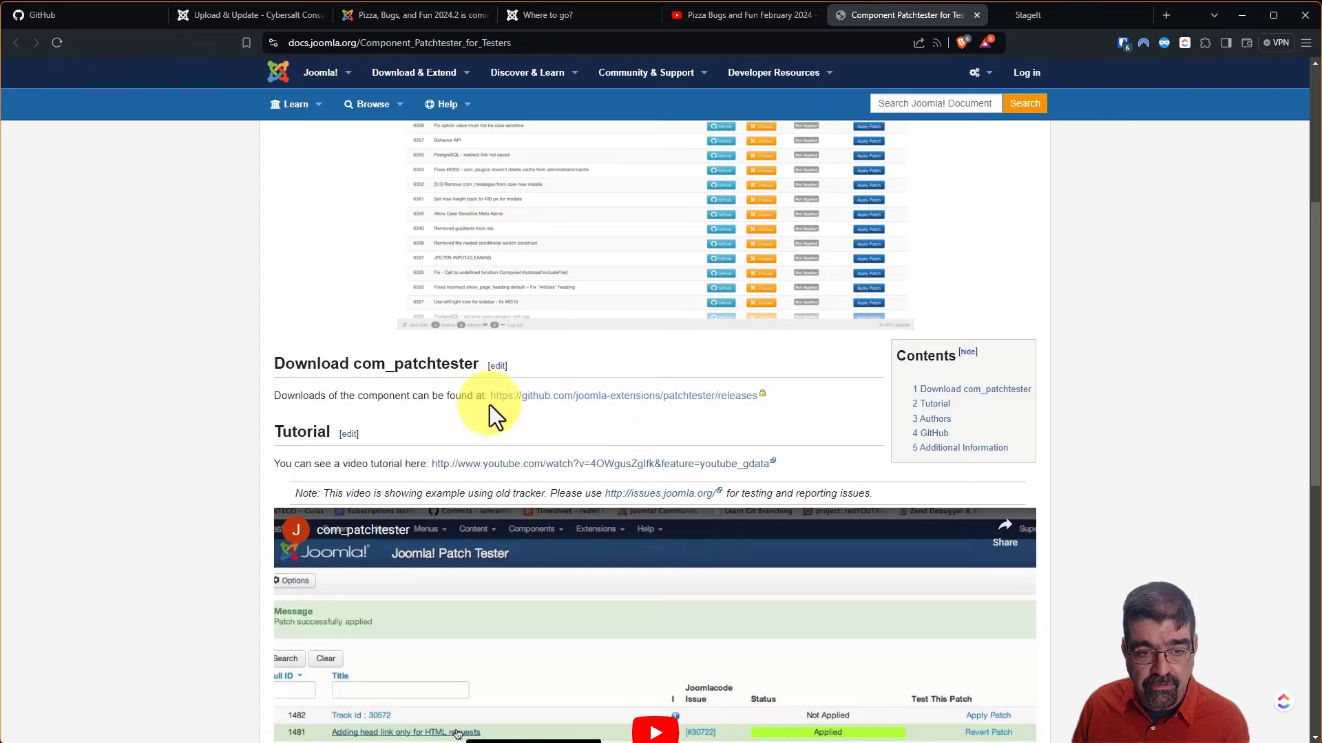
left_click(614, 398)
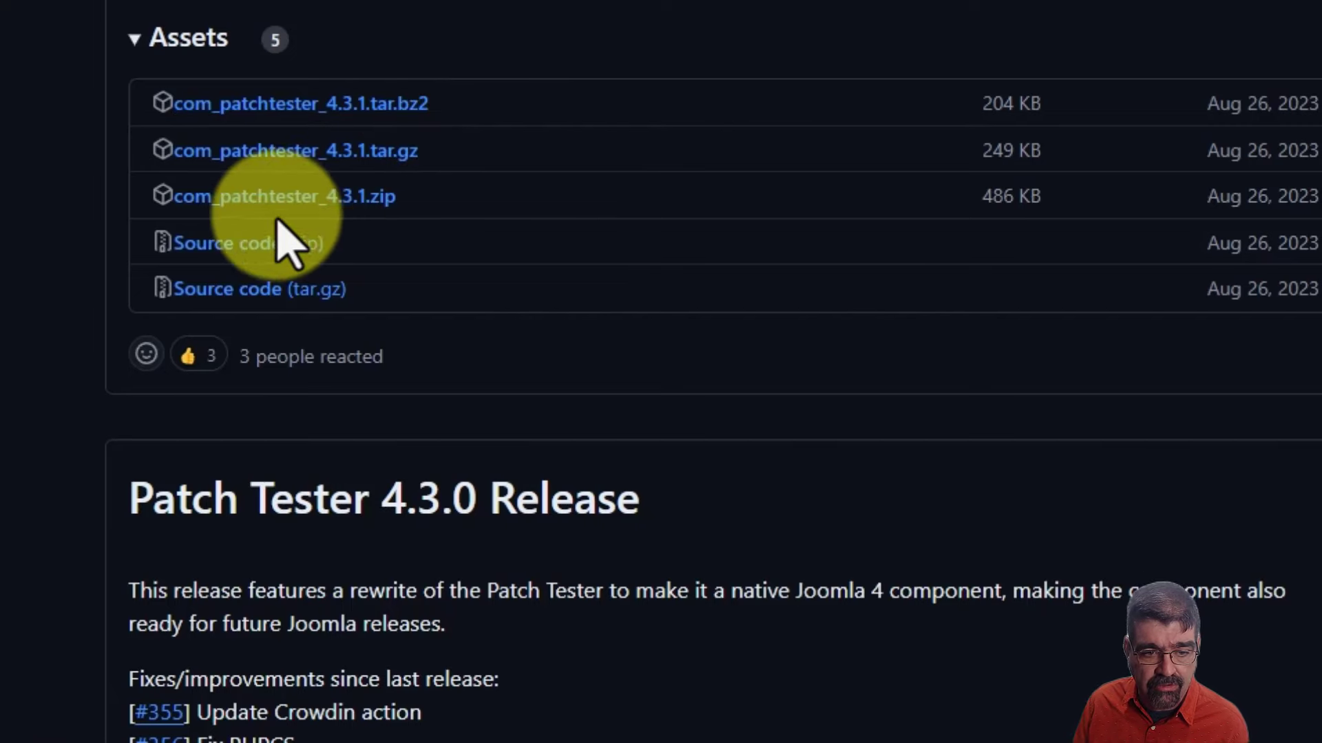
- Download com_patchtester_4.3.1.zip from the Patch Tester 4.3.1 release and install the package on the Joomla staging site
left_click(242, 207)
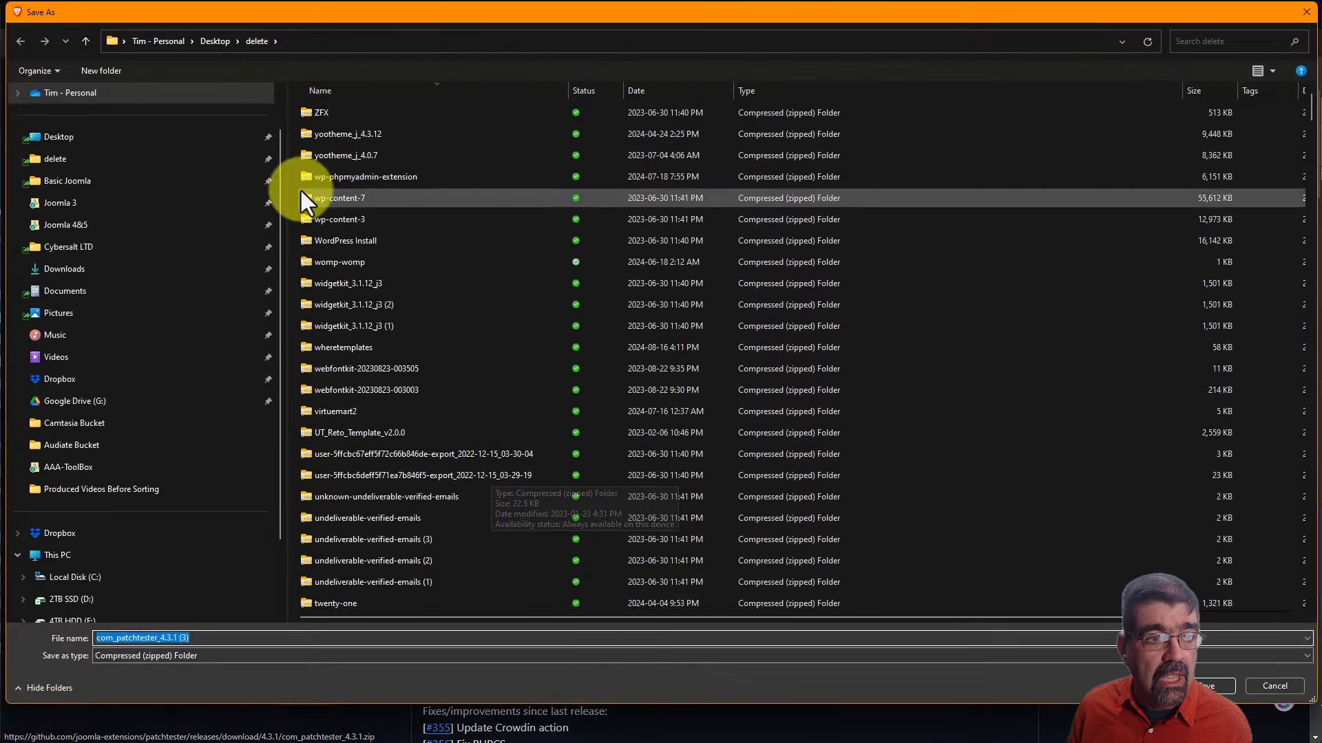
left_click(1215, 686)
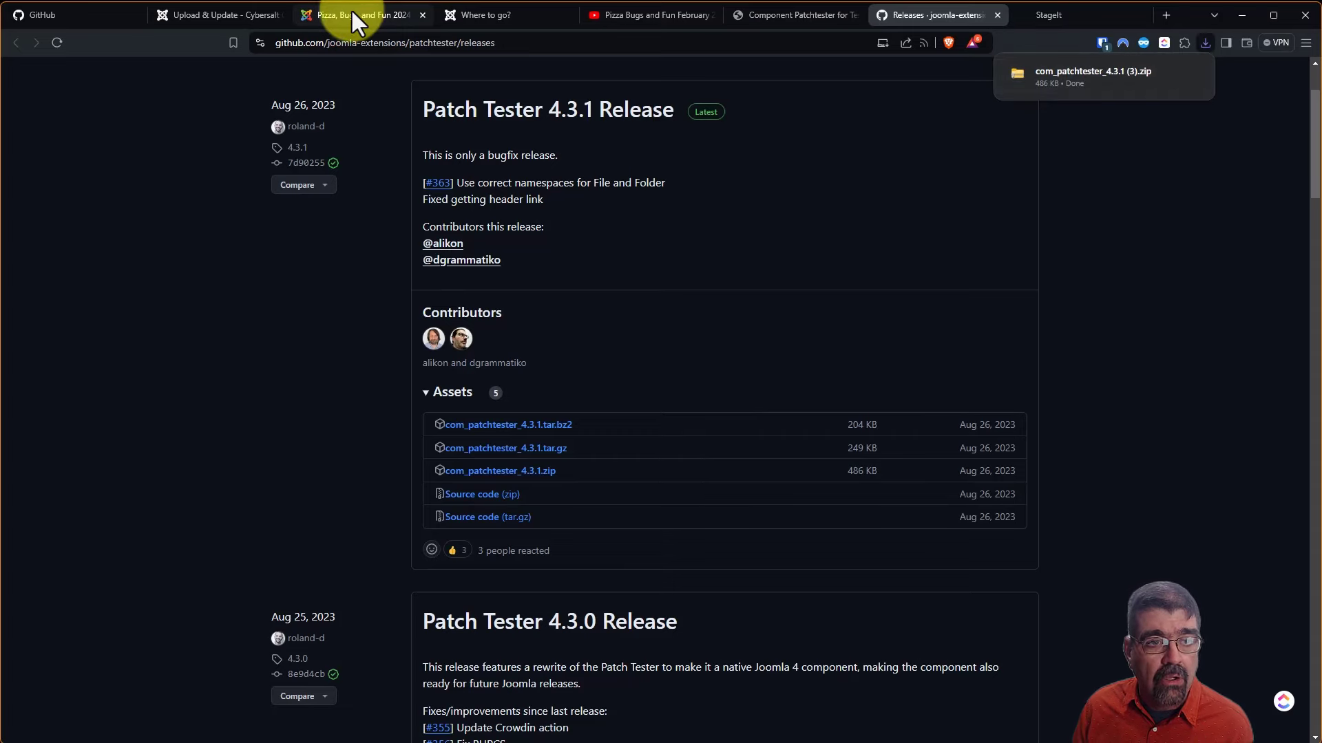
left_click(204, 11)
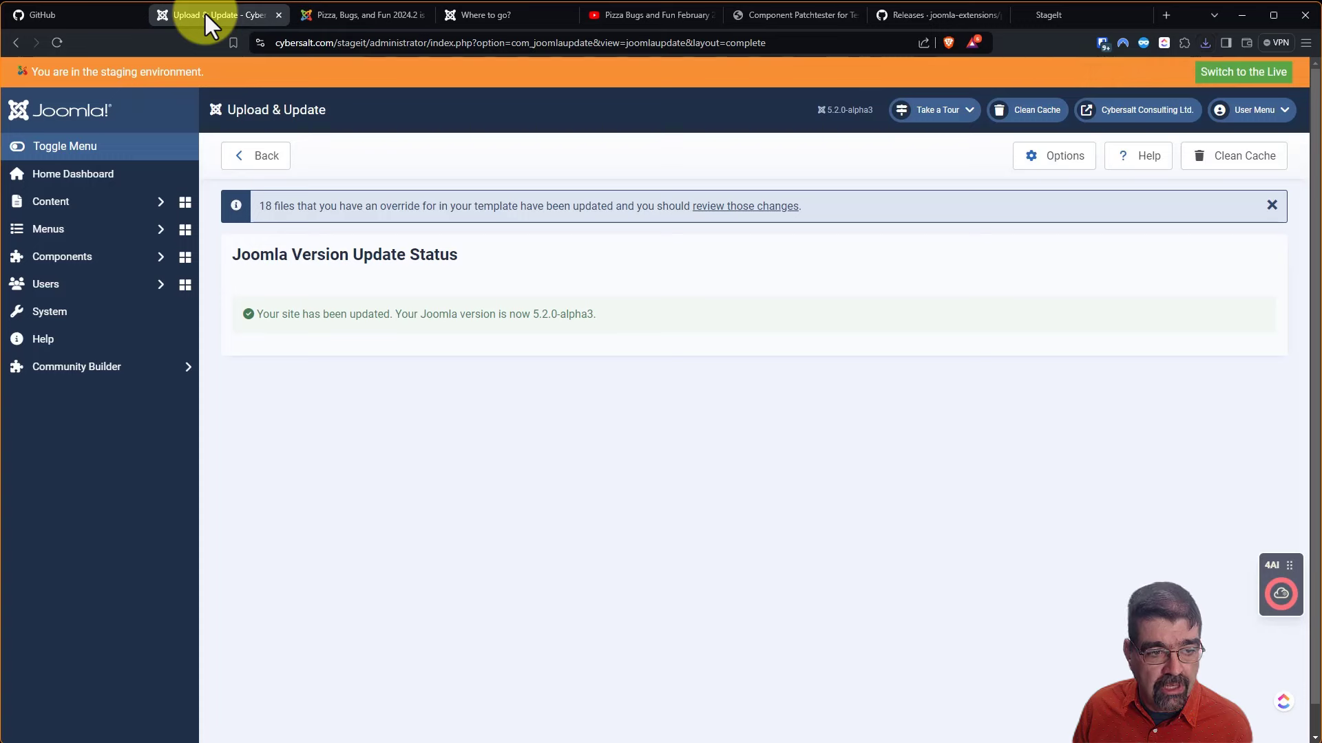
left_click(81, 333)
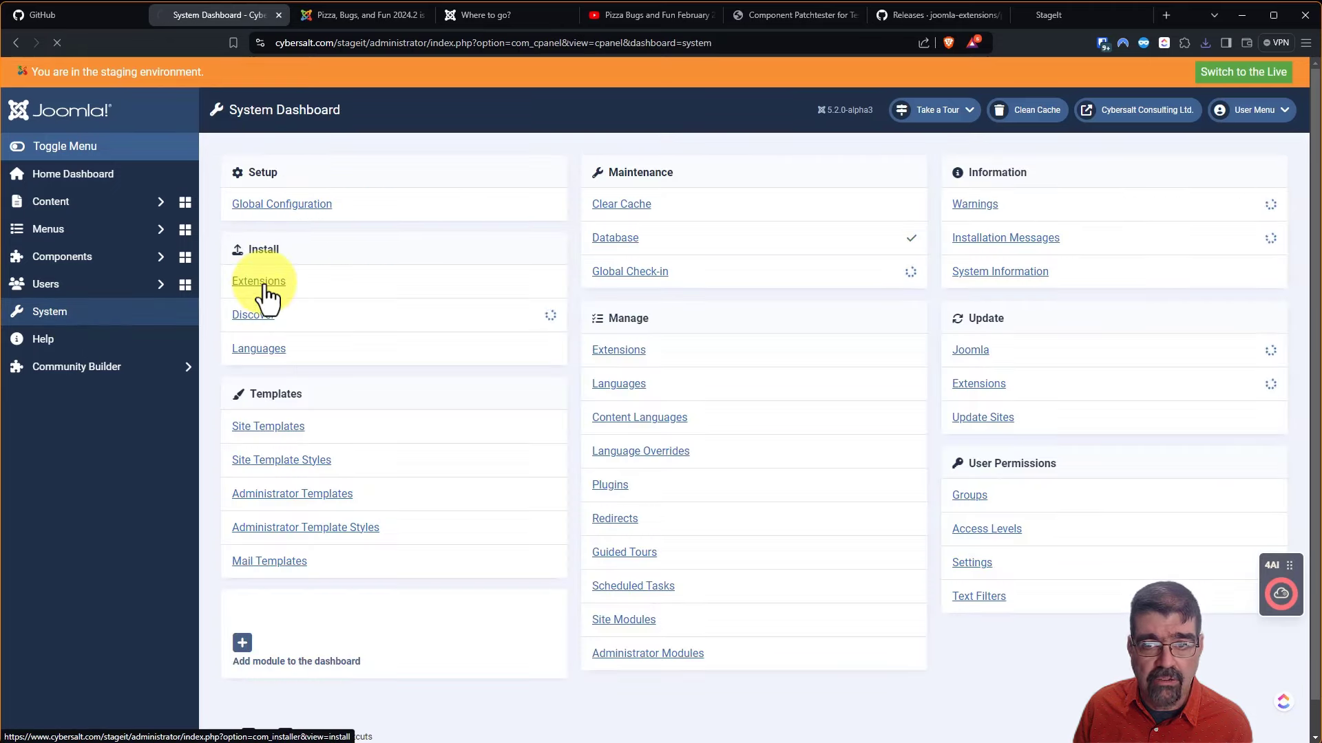
left_click(264, 287)
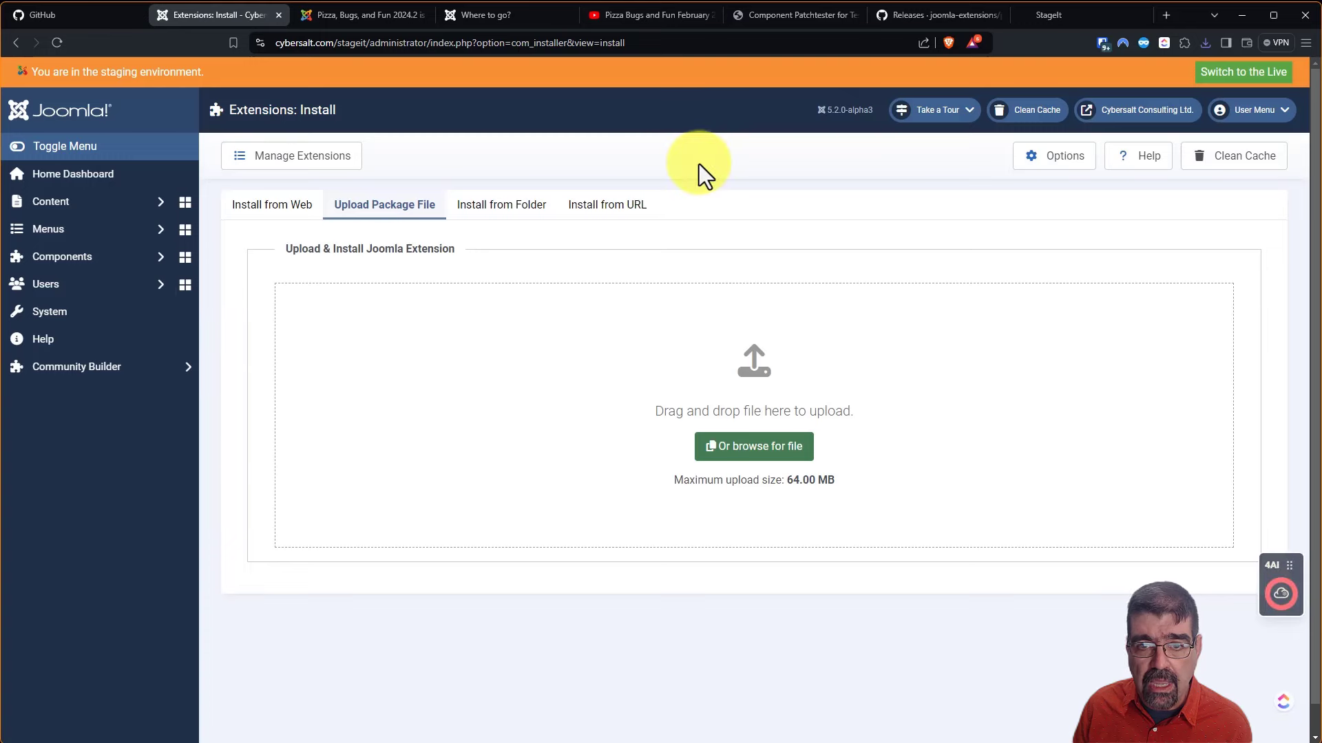
left_click(1206, 41)
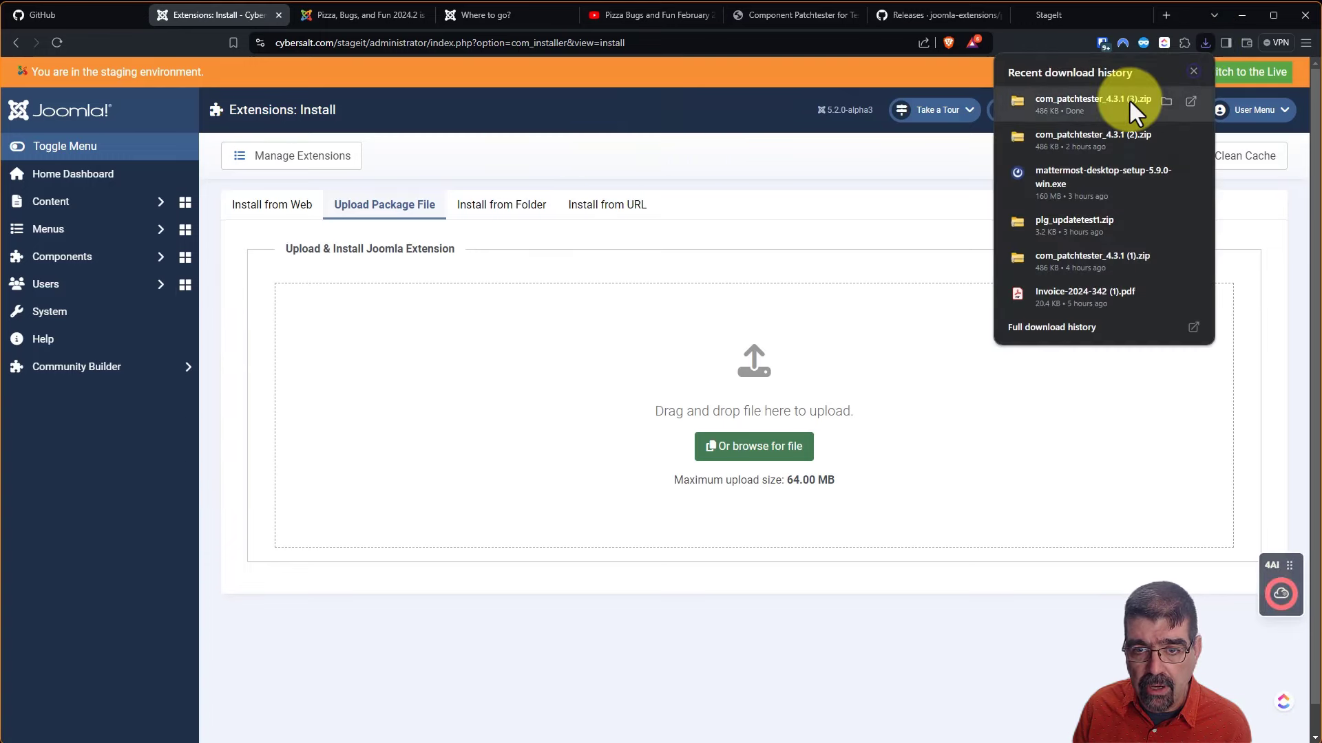
left_click_drag(1128, 100, 775, 393)
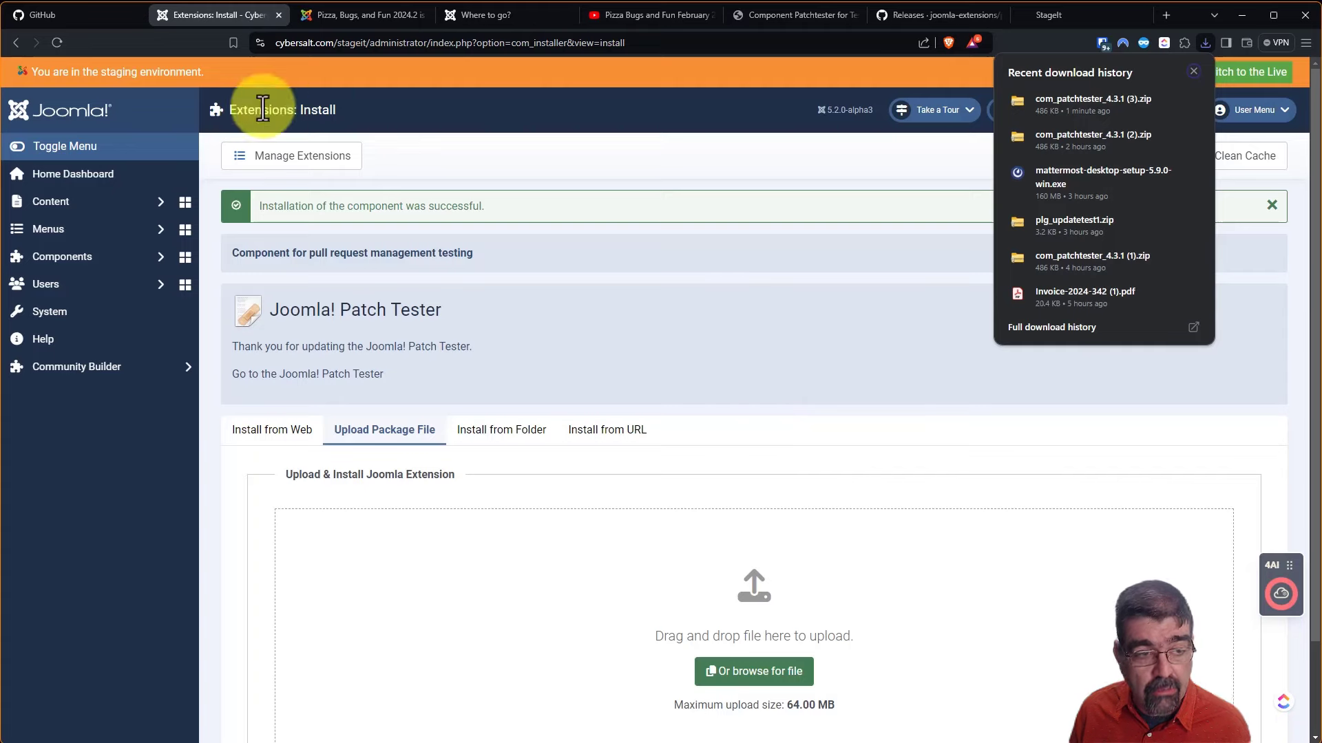
- Open the Joomla! Patch Tester component on the staging site and show its GitHub Authentication options
left_click(95, 262)
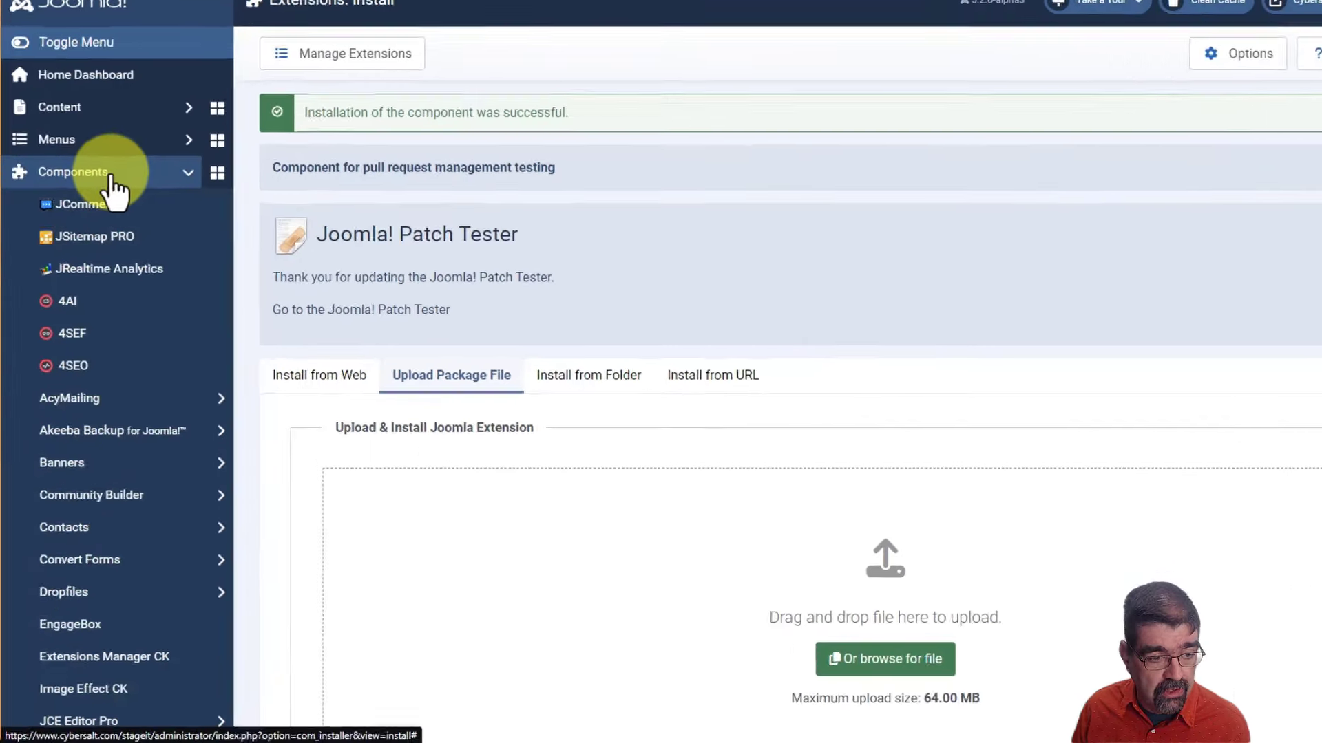
scroll(95, 272, "down", 5)
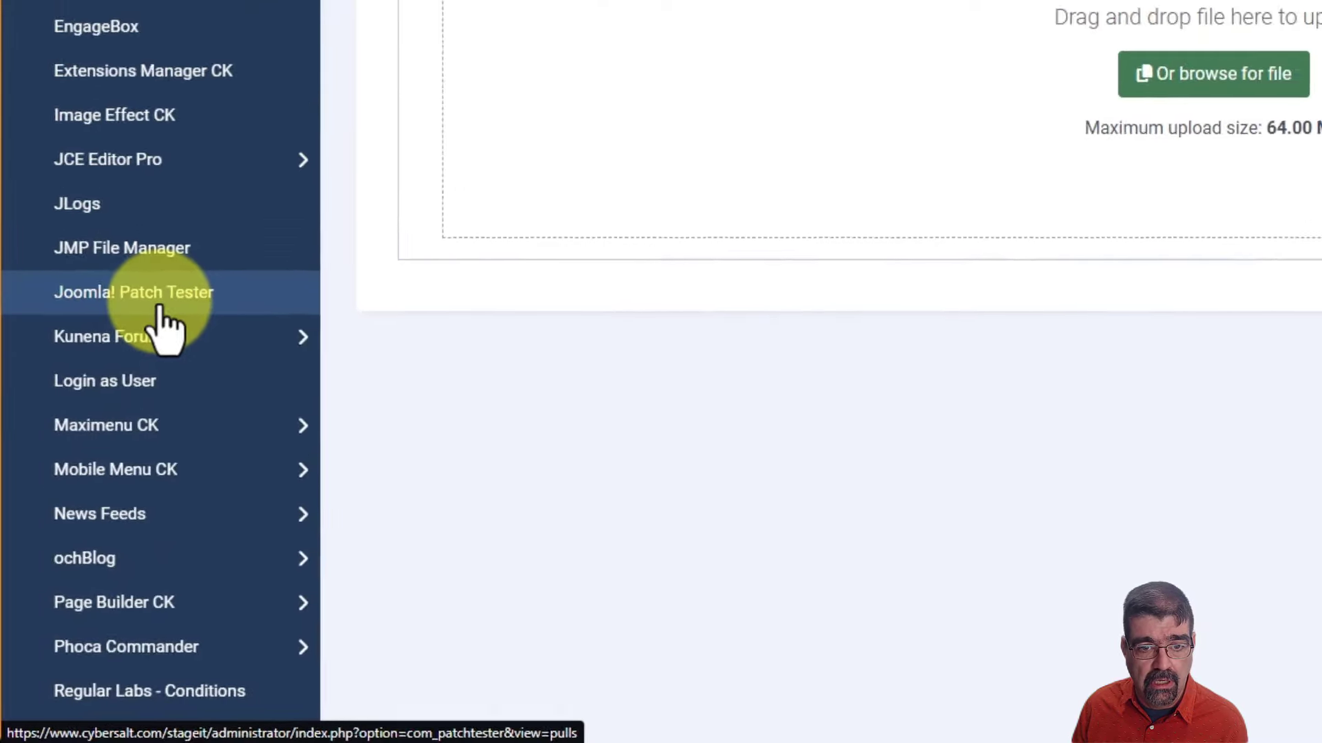
left_click(177, 261)
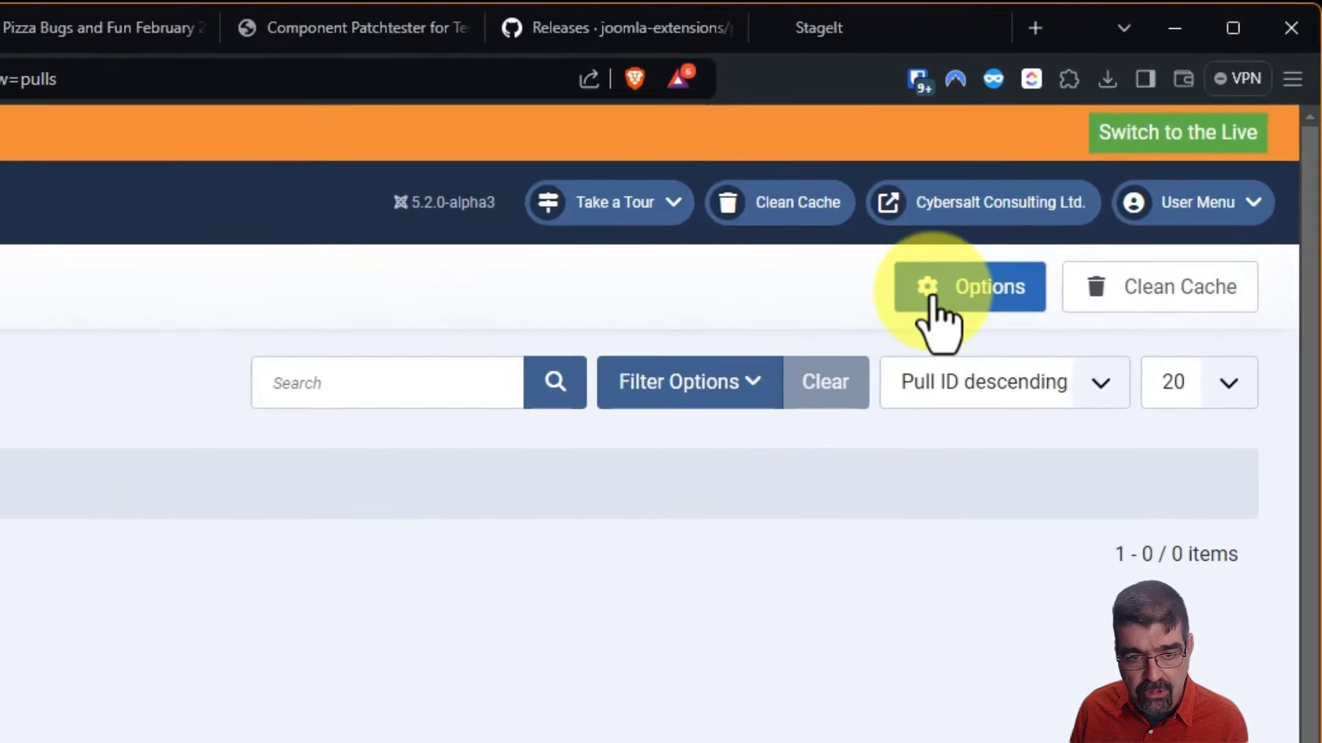
left_click(1113, 160)
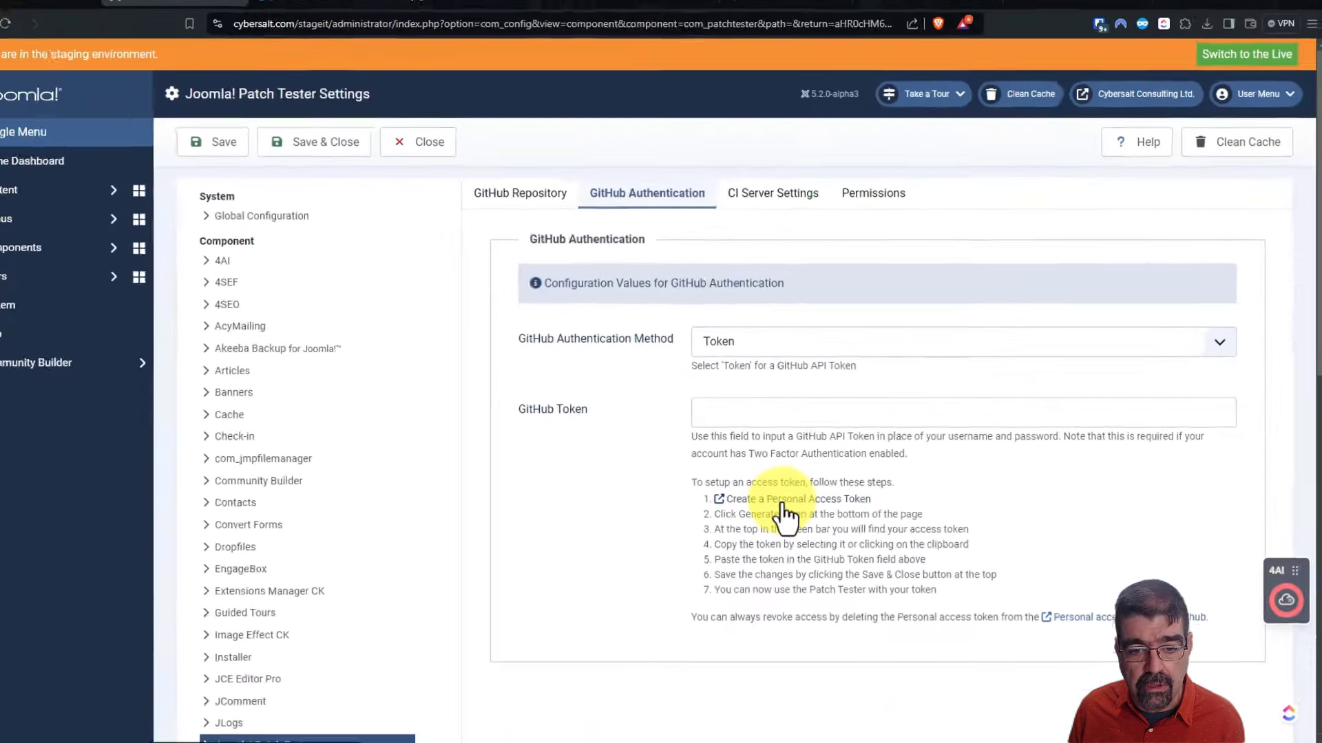
- Generate a classic GitHub personal access token from the Joomla Patch Tester preset and copy it
left_click(784, 500)
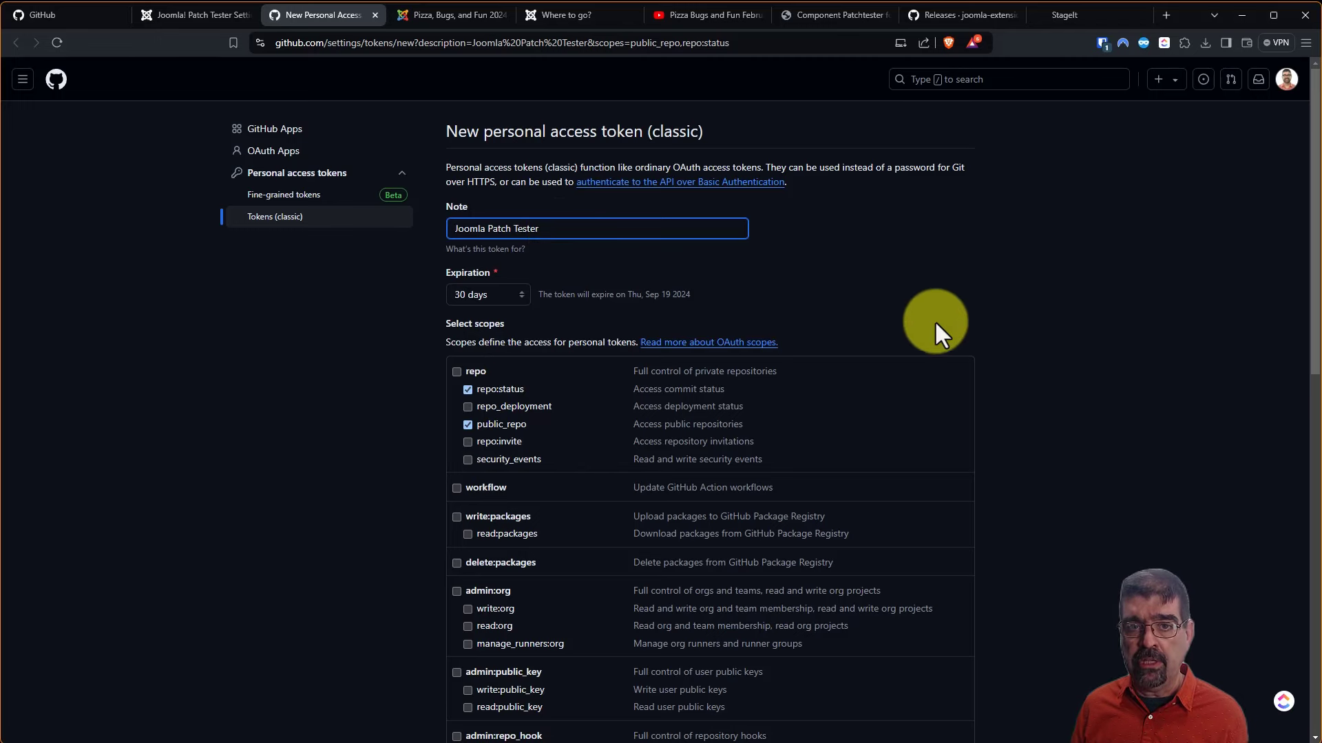
left_click_drag(1313, 171, 1315, 555)
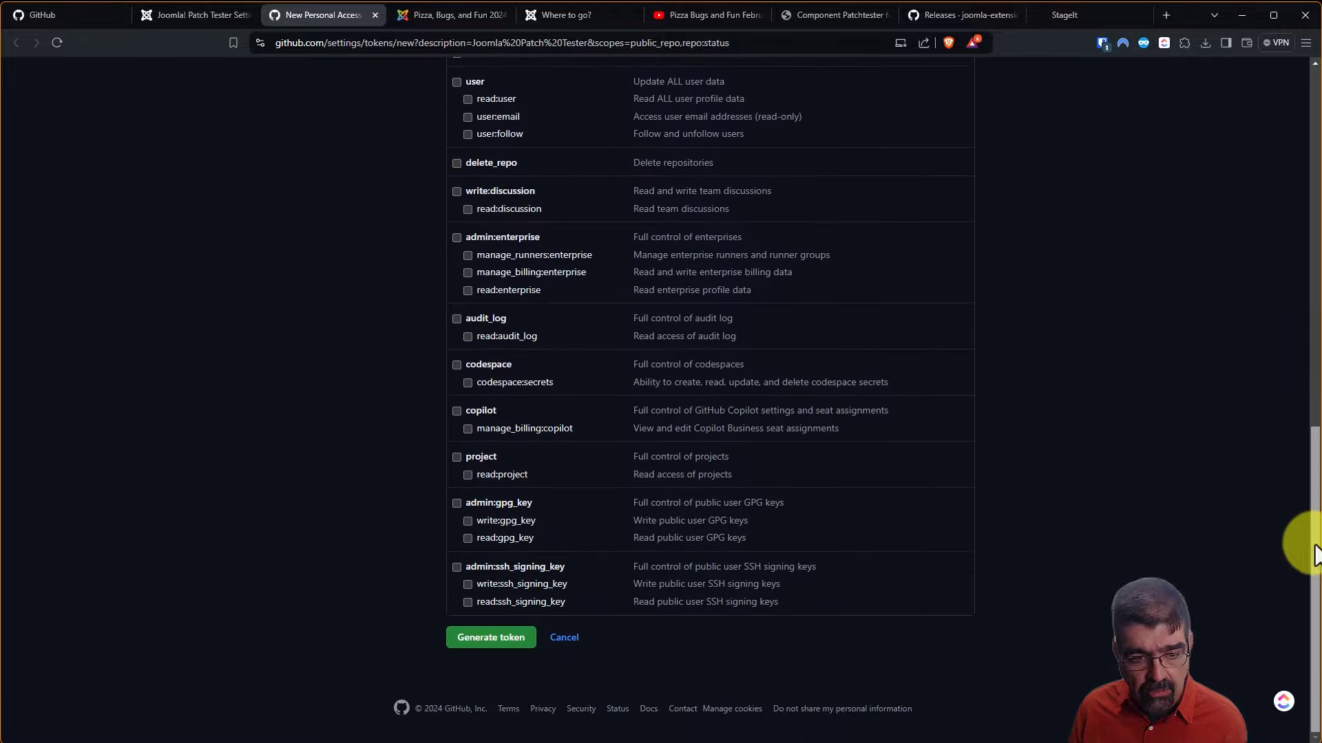
left_click(497, 646)
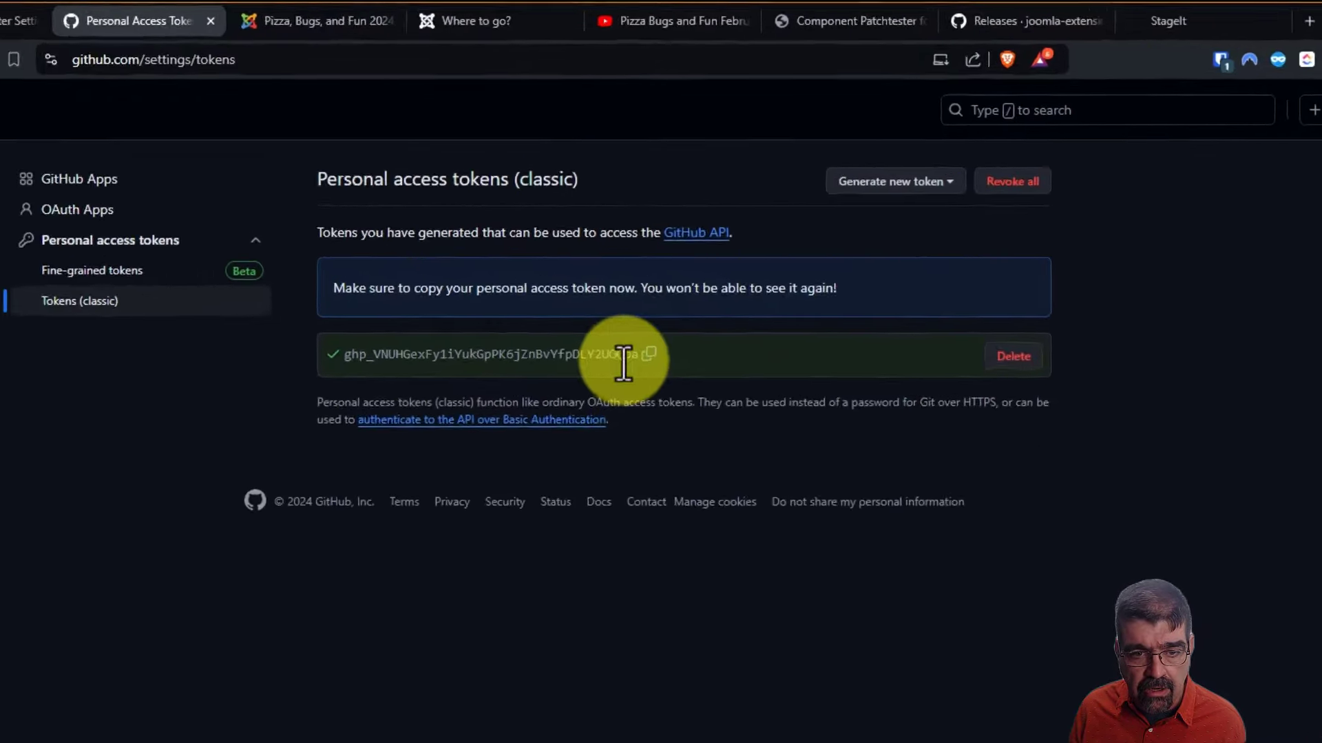
left_click(650, 355)
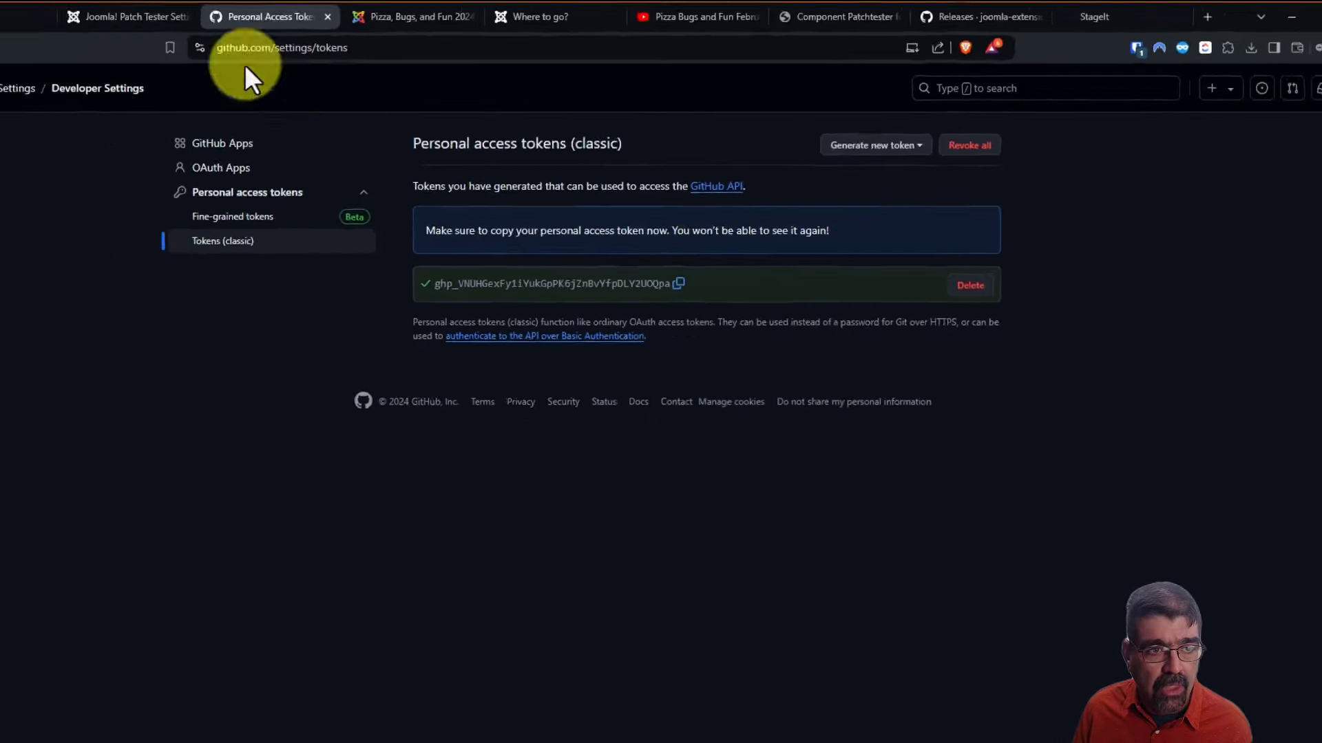
- Paste the access token as the Patch Tester's GitHub Token, save and close the settings, and fetch the pull request data
left_click(126, 16)
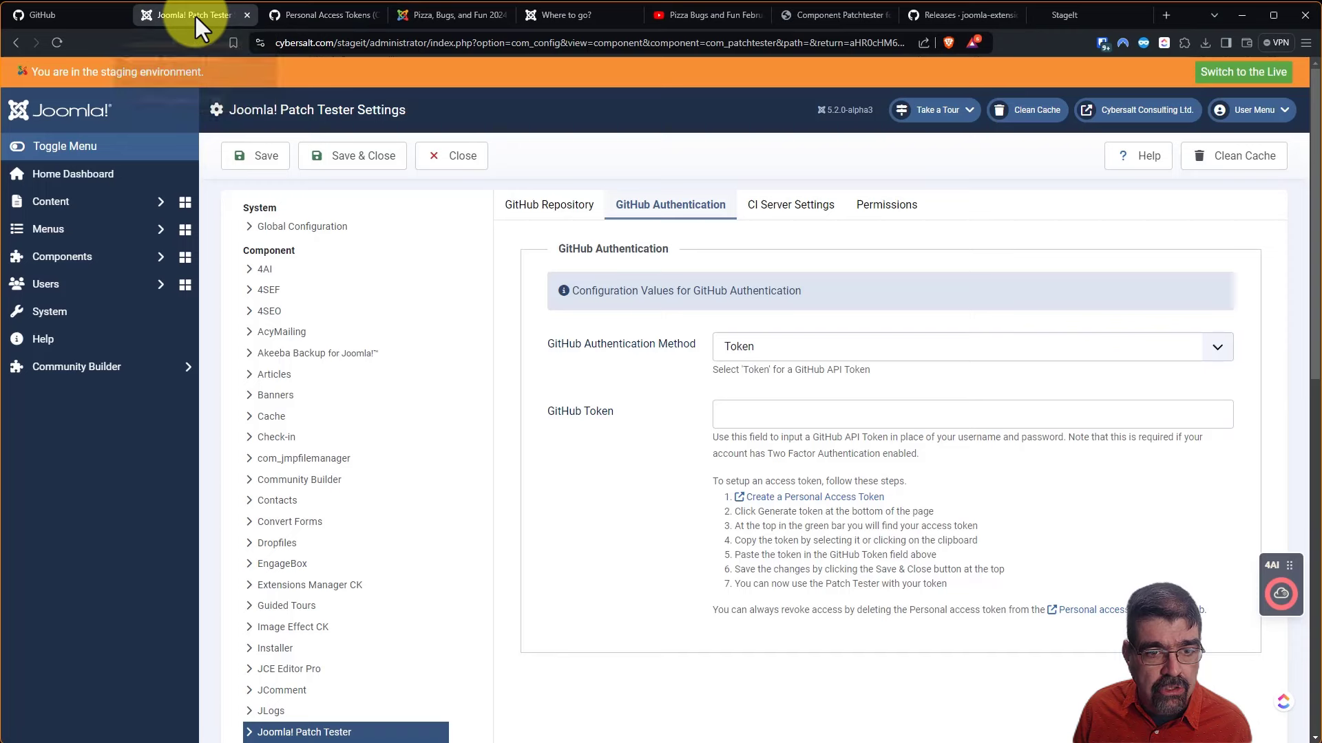
left_click(743, 414)
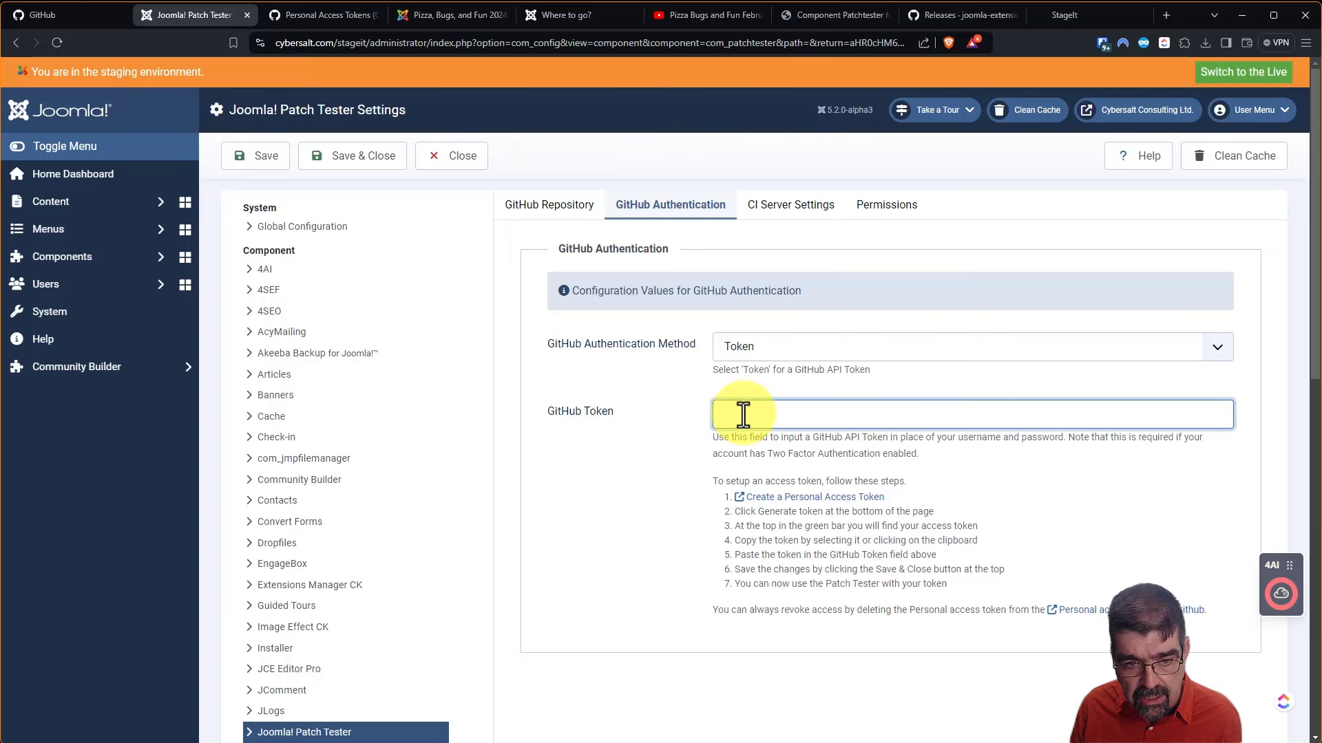
key("ctrl+v")
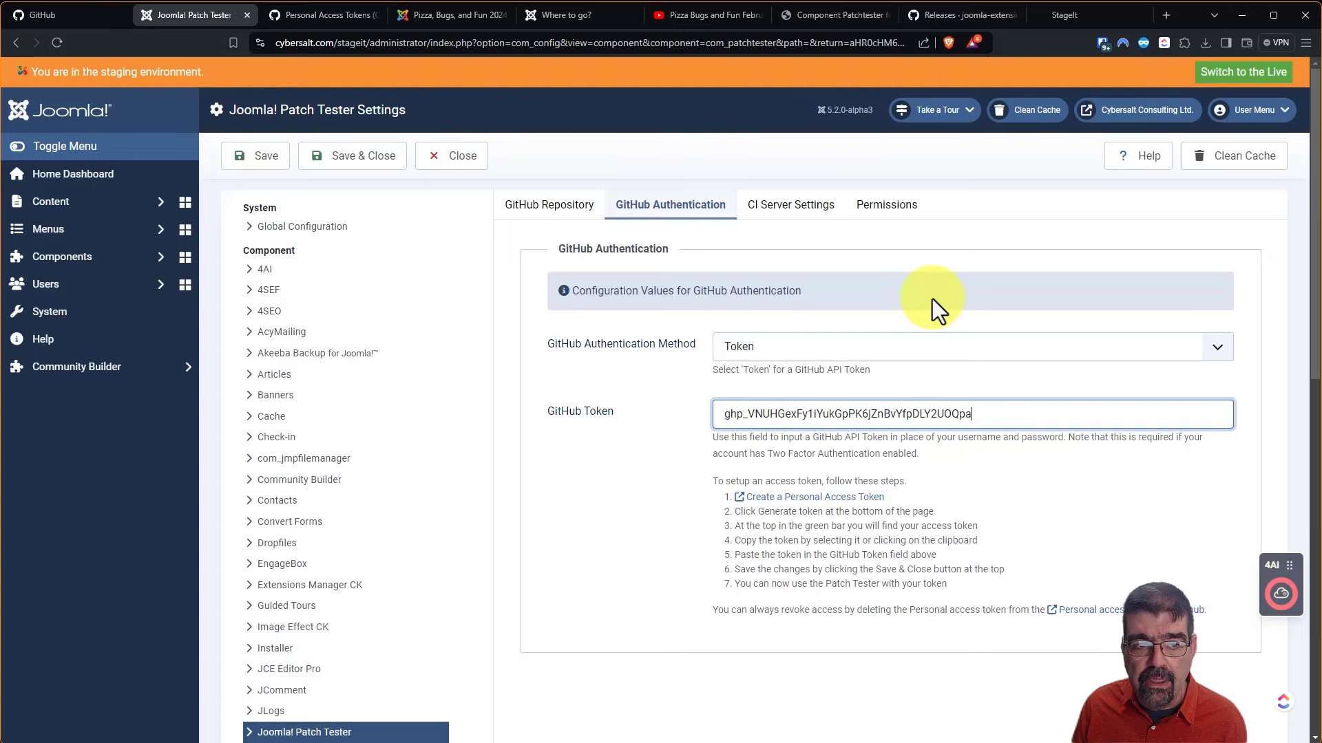
left_click(334, 165)
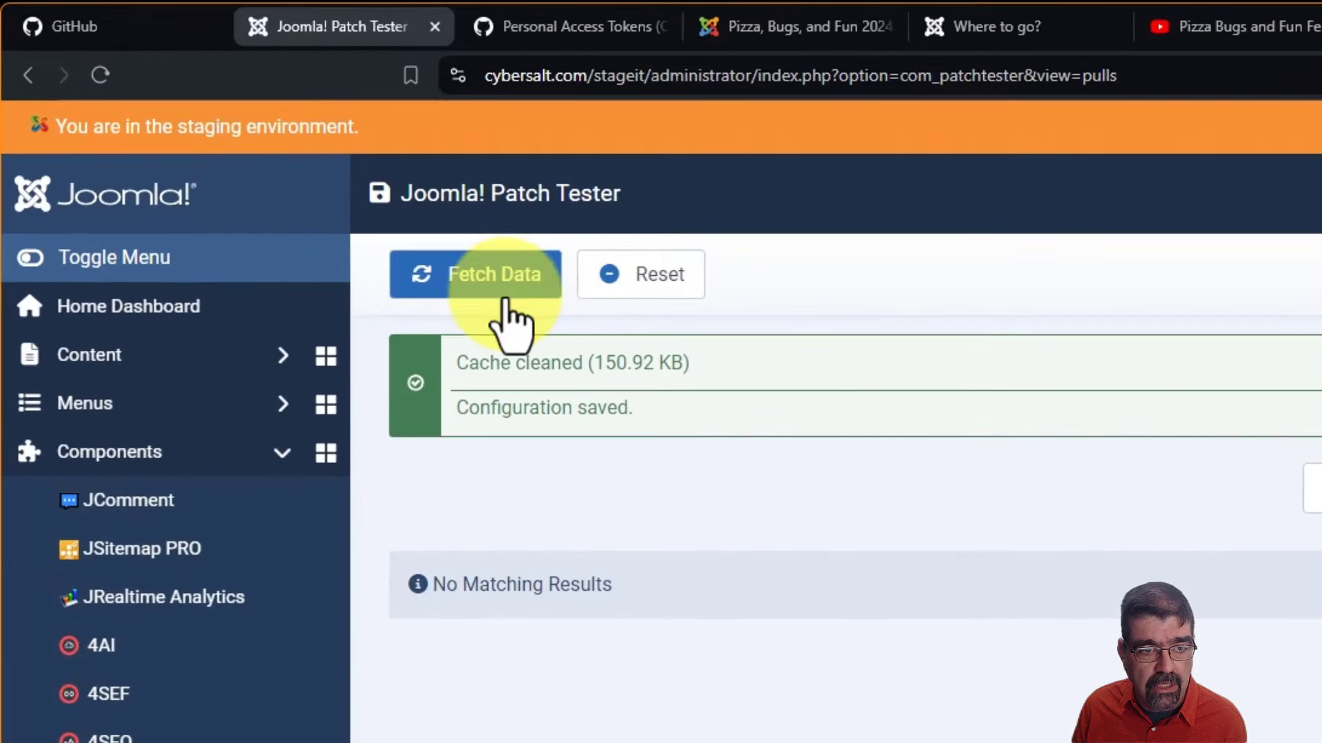
left_click(494, 276)
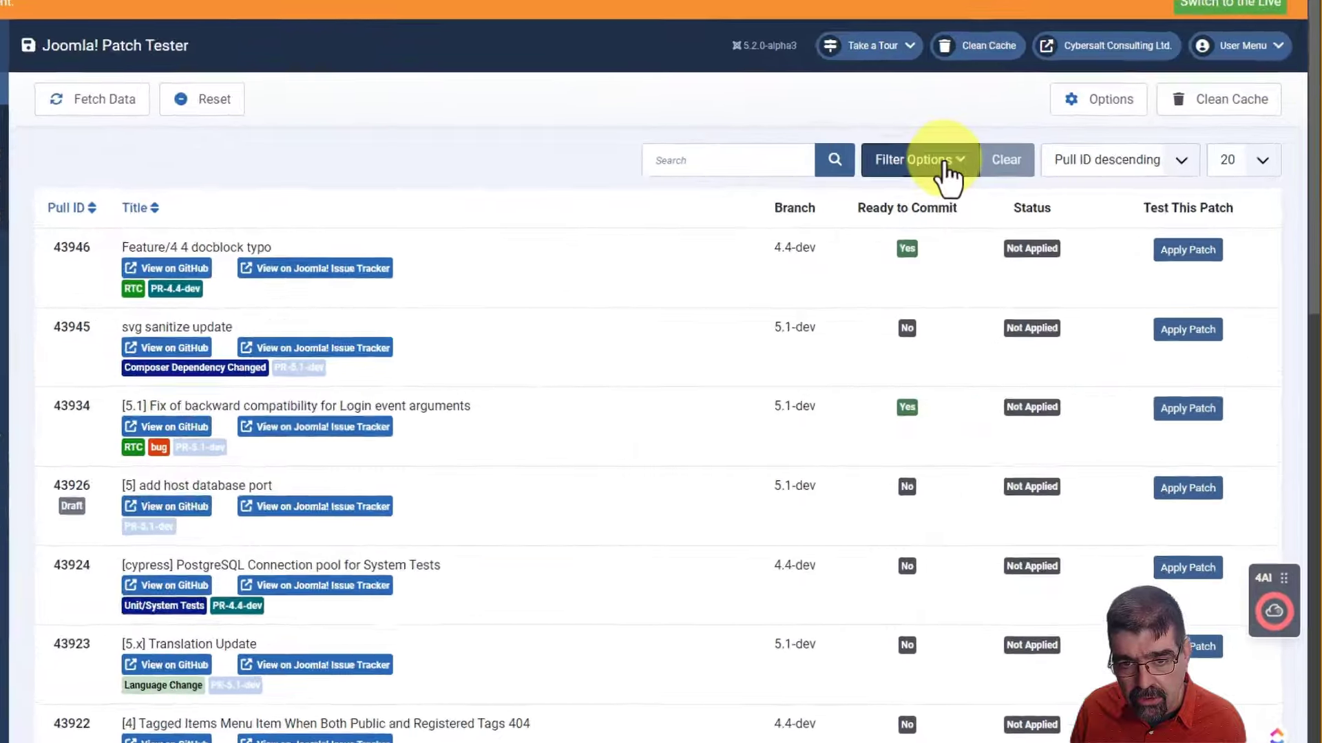
- Filter the Patch Tester list by target branch 5.2-dev and label Feature
left_click(998, 208)
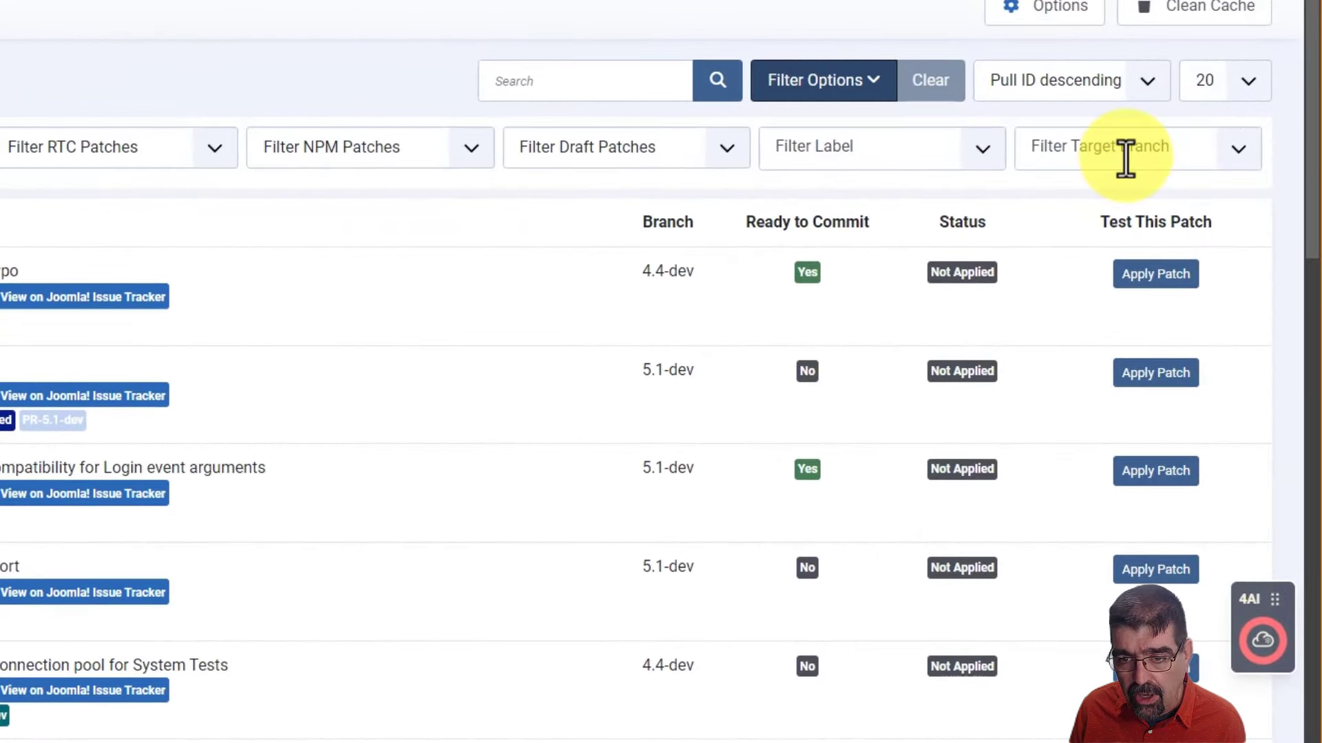
left_click(1240, 160)
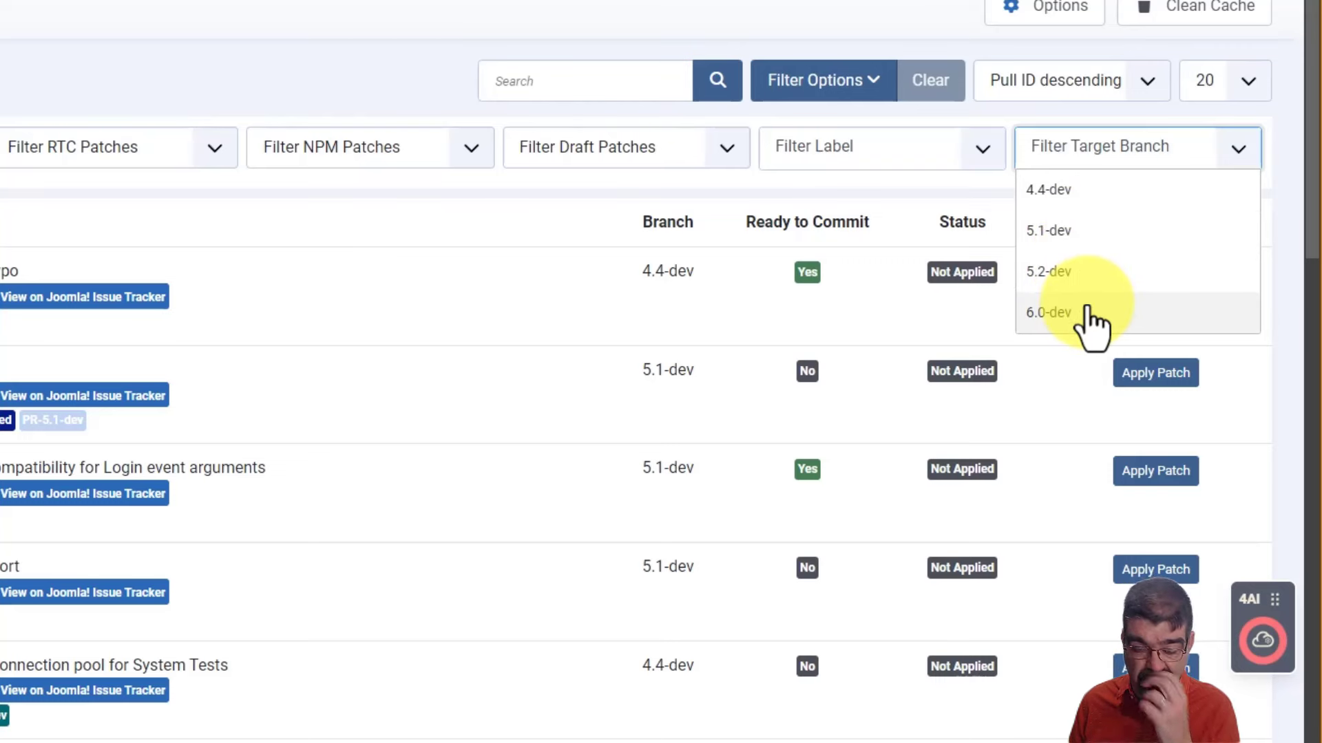
left_click(1087, 272)
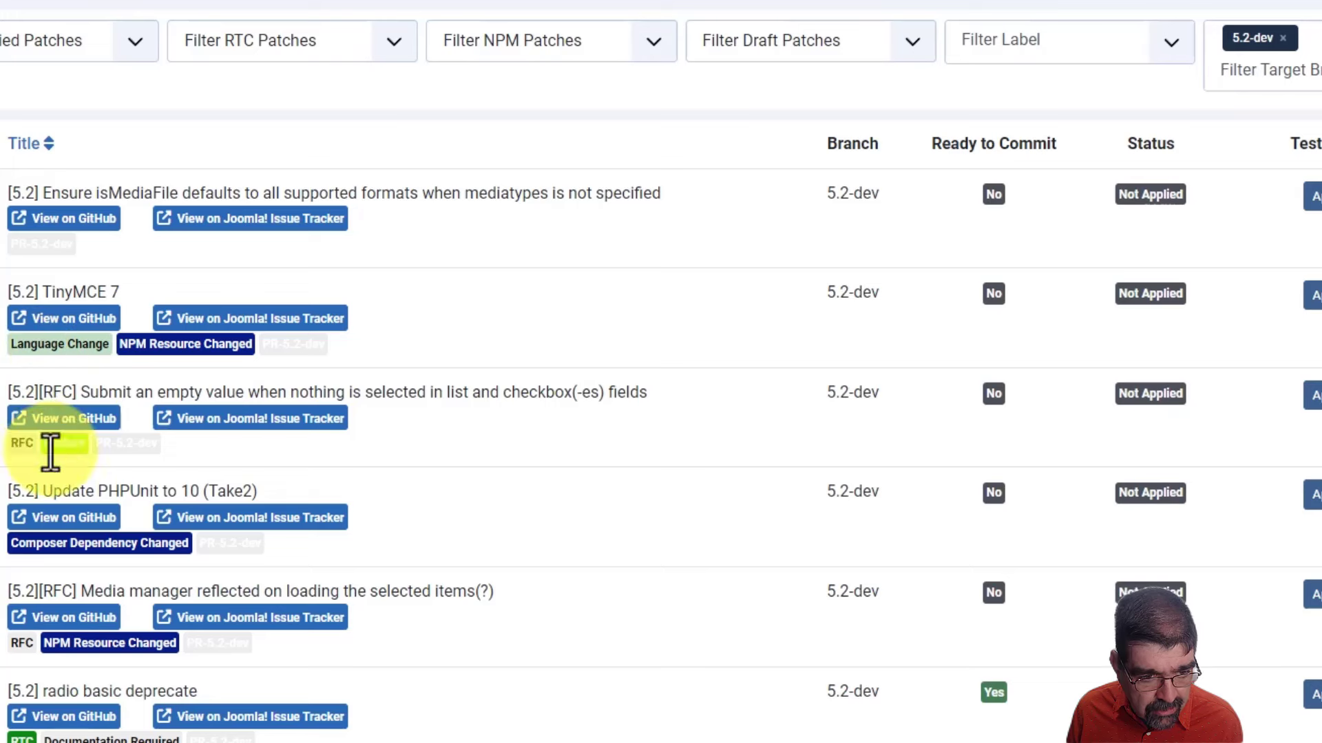
left_click(994, 40)
scroll(1130, 183, "down", 3)
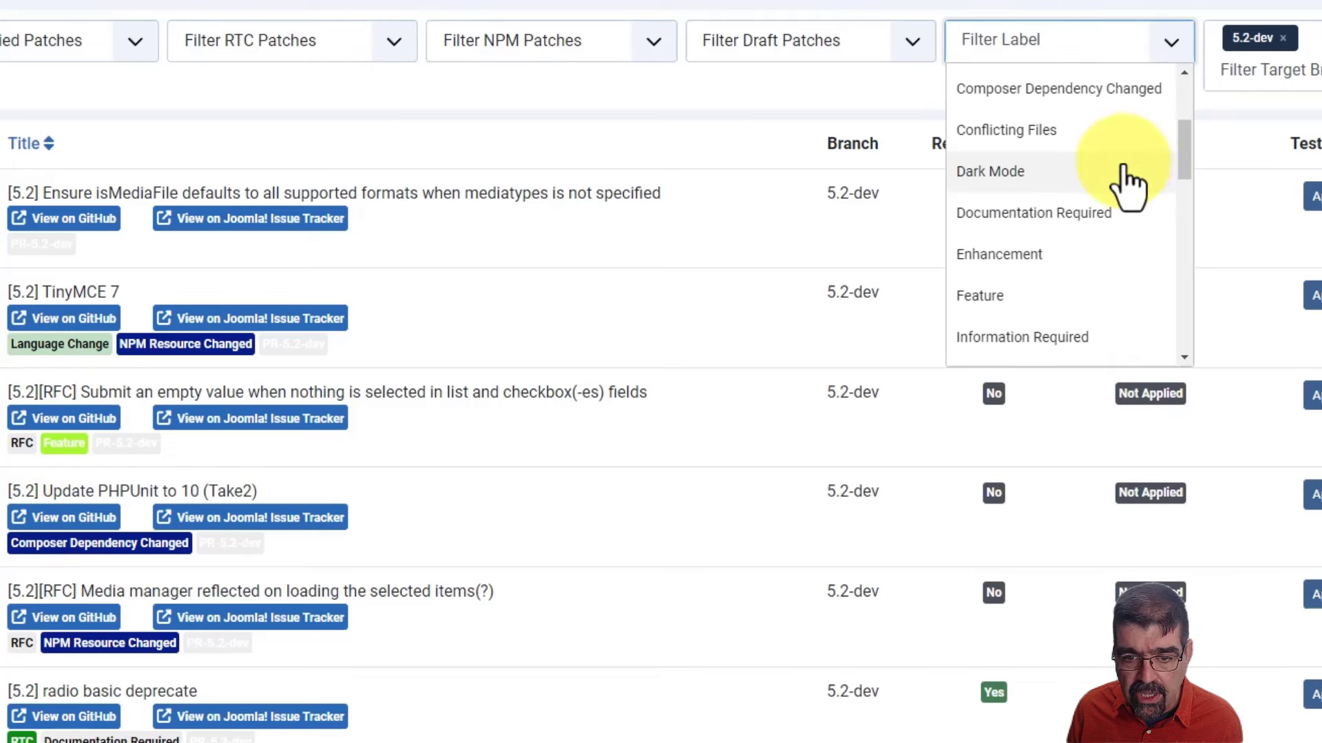
left_click(980, 296)
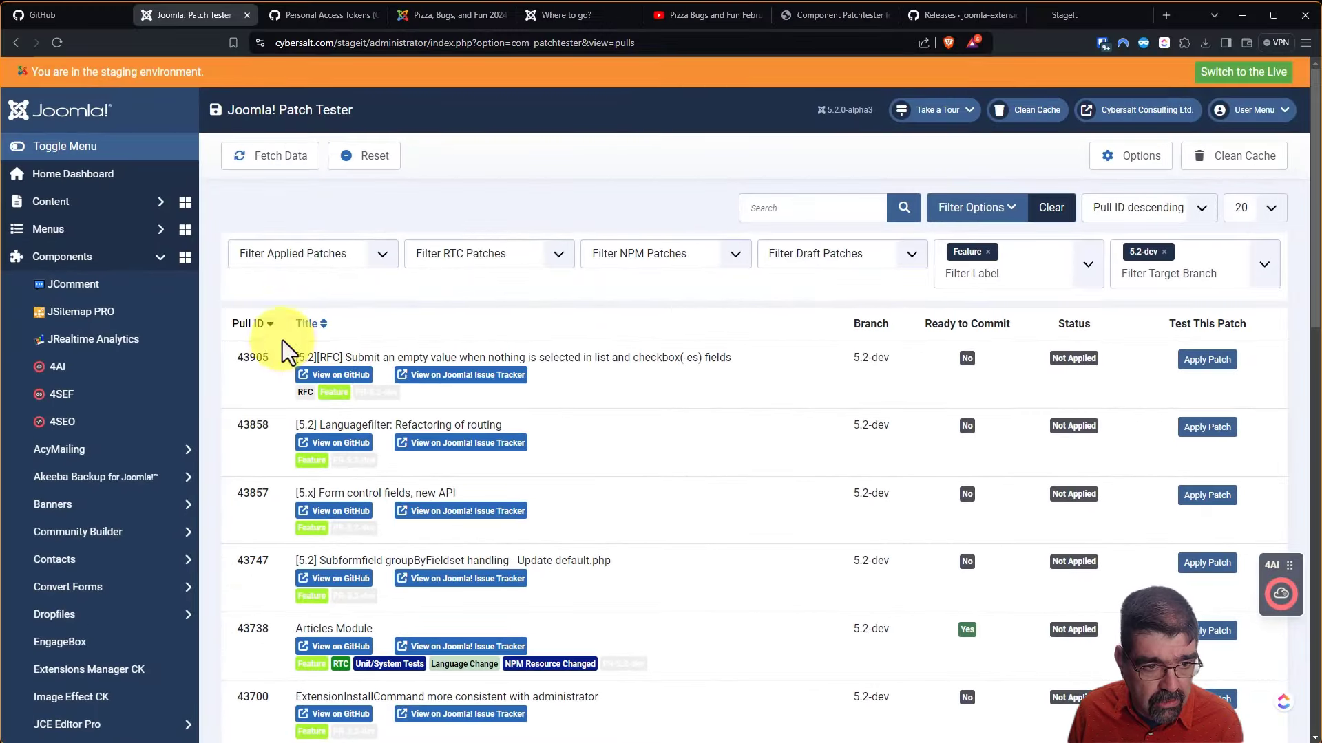
- Sort the patch list by Pull ID ascending with 100 entries per page, and clear the label and branch filters
left_click(250, 323)
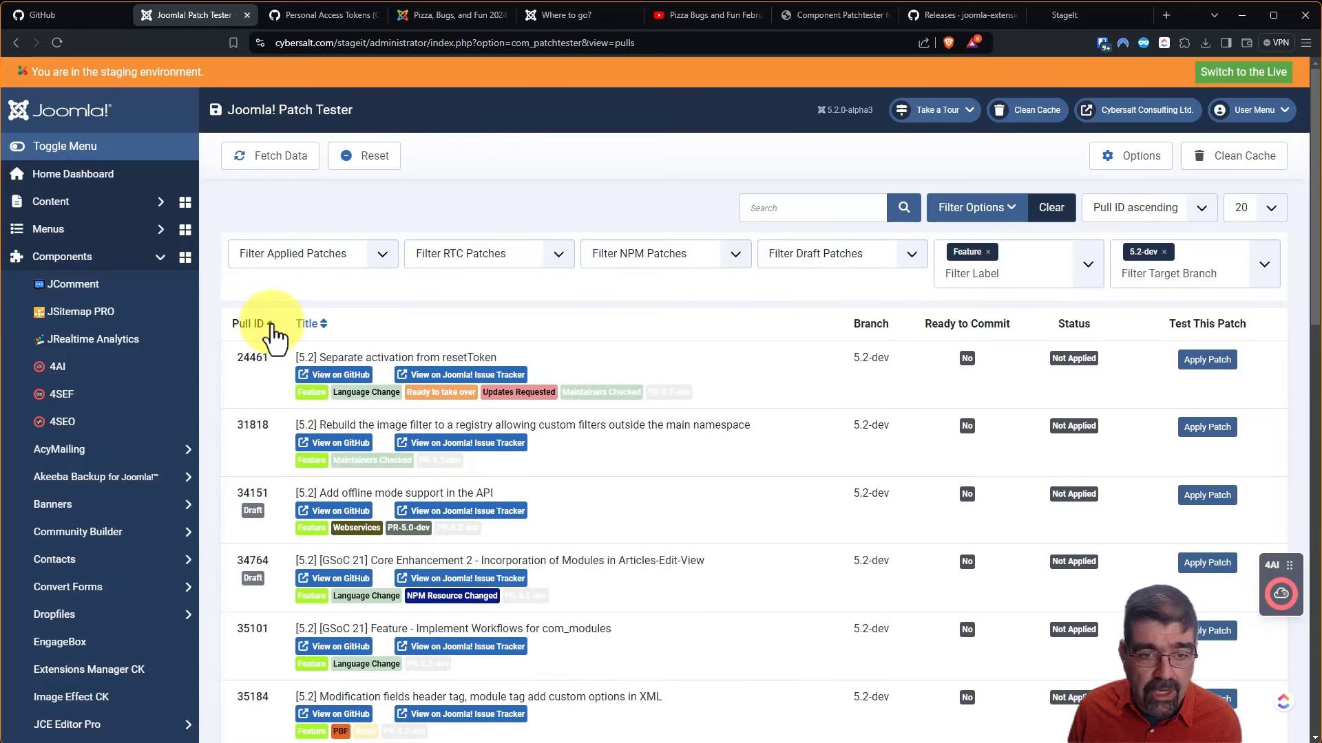
left_click(1270, 210)
left_click(1260, 327)
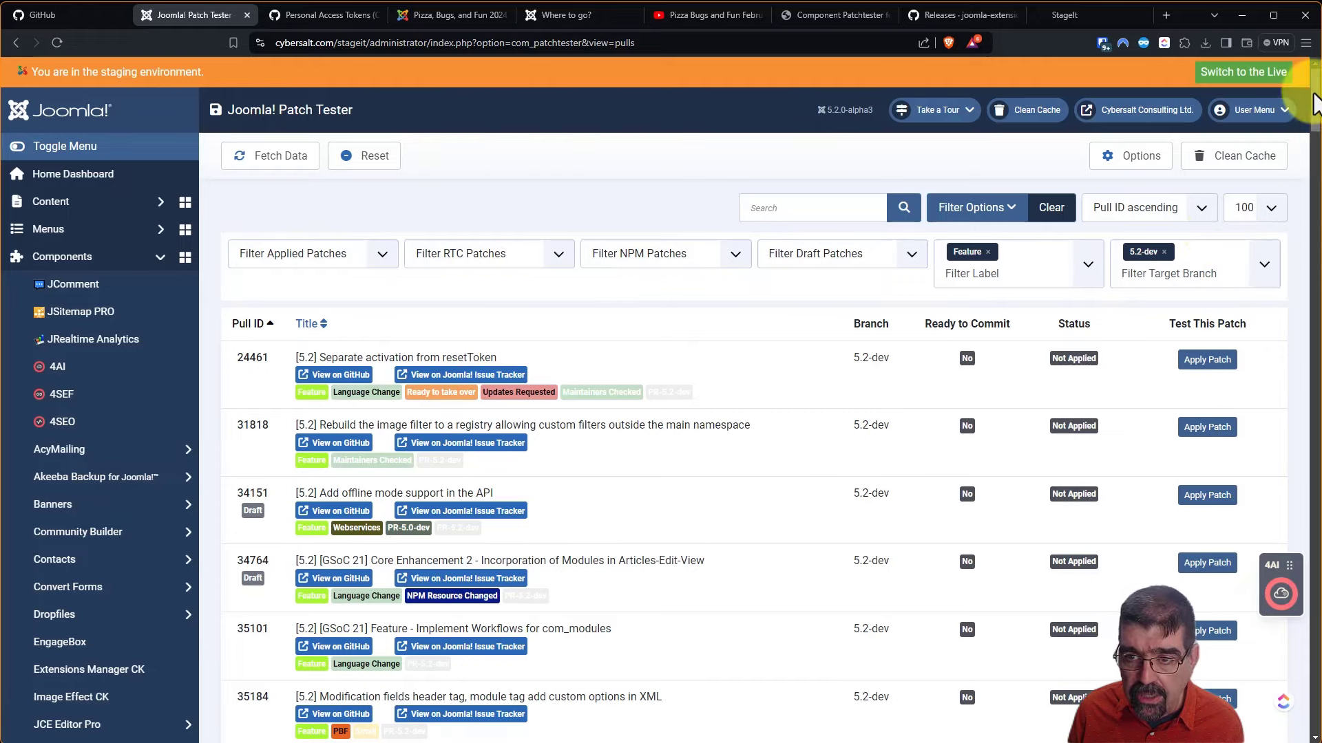
left_click_drag(1314, 93, 1314, 94)
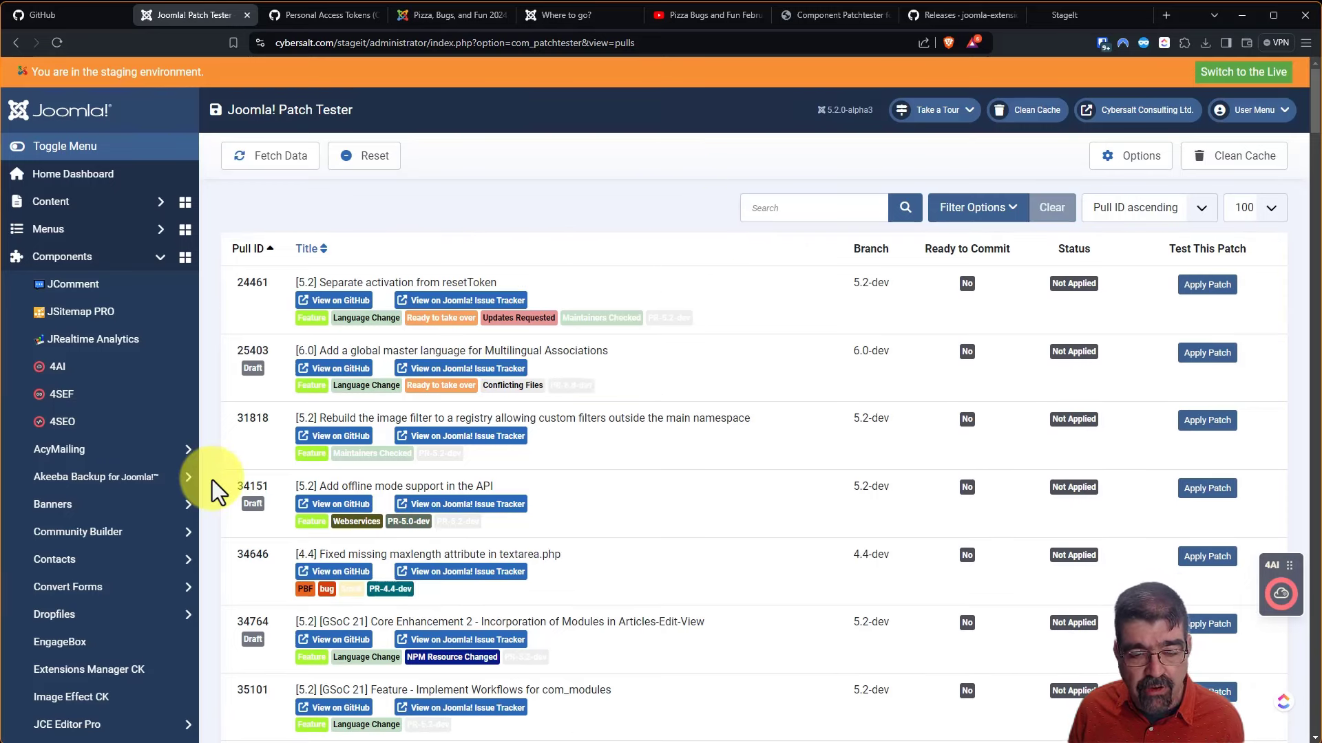
- Search the patch list for id:41927 and open the Batch Copy & Move tags pull request on GitHub
left_click(783, 212)
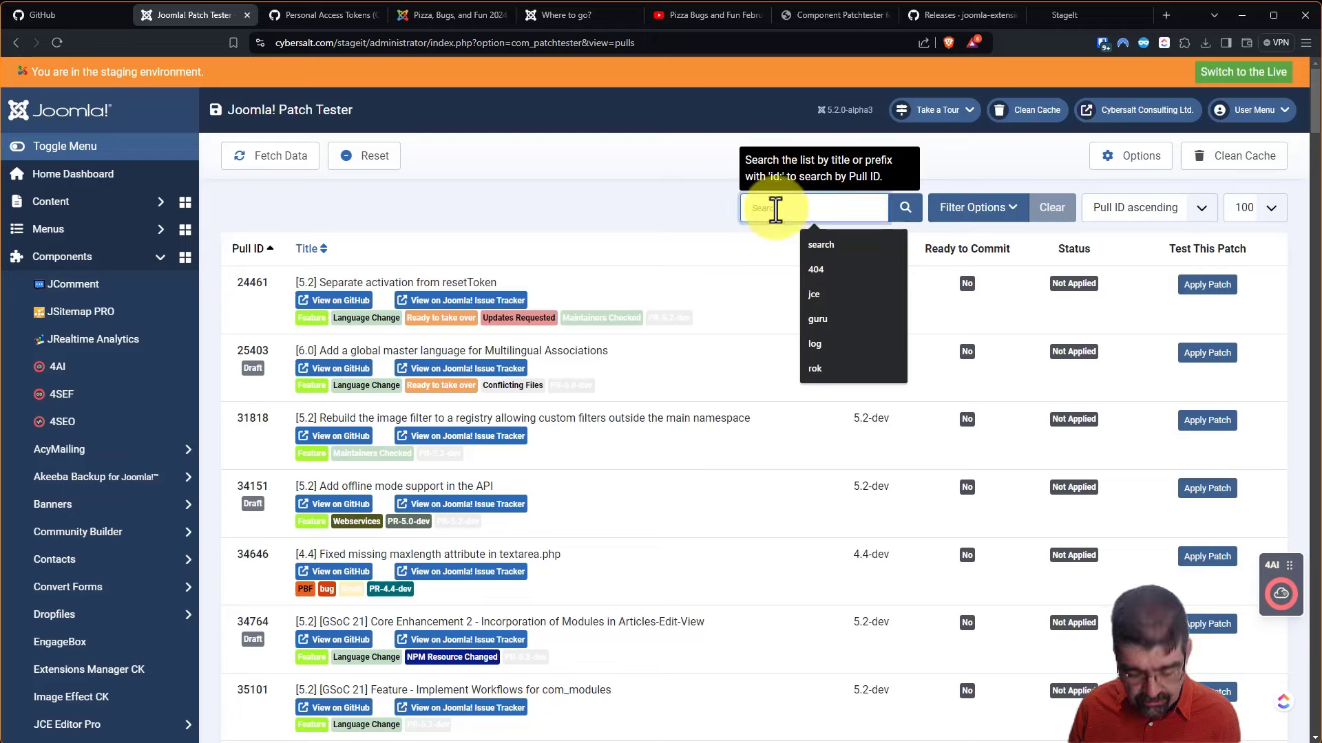
type("id")
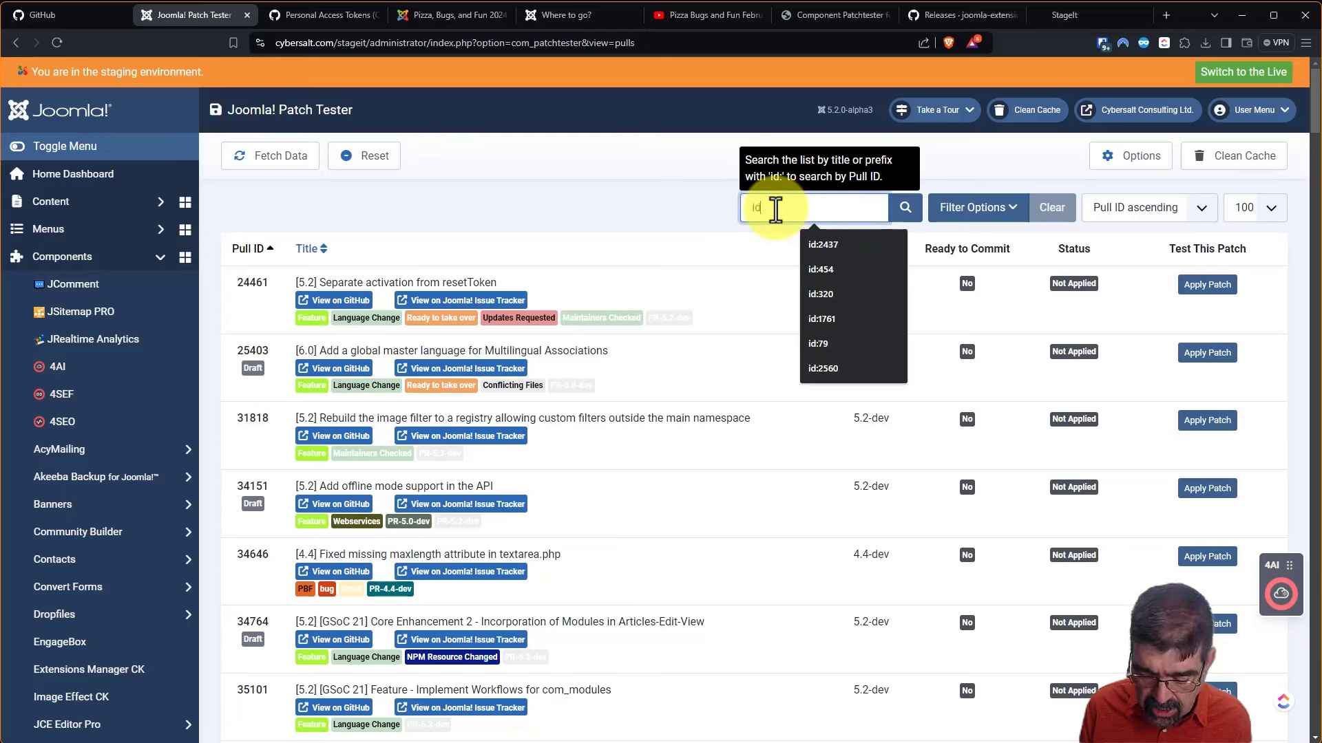
type(":4192")
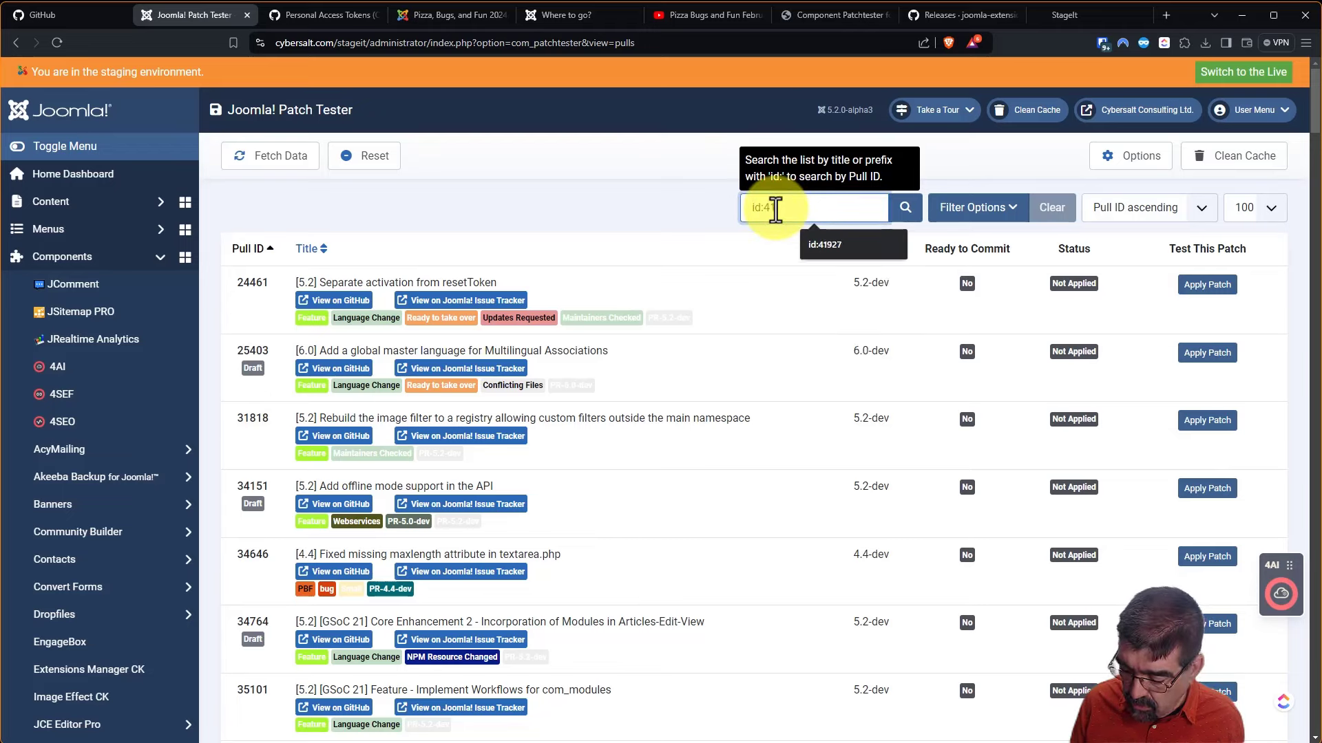
type("7")
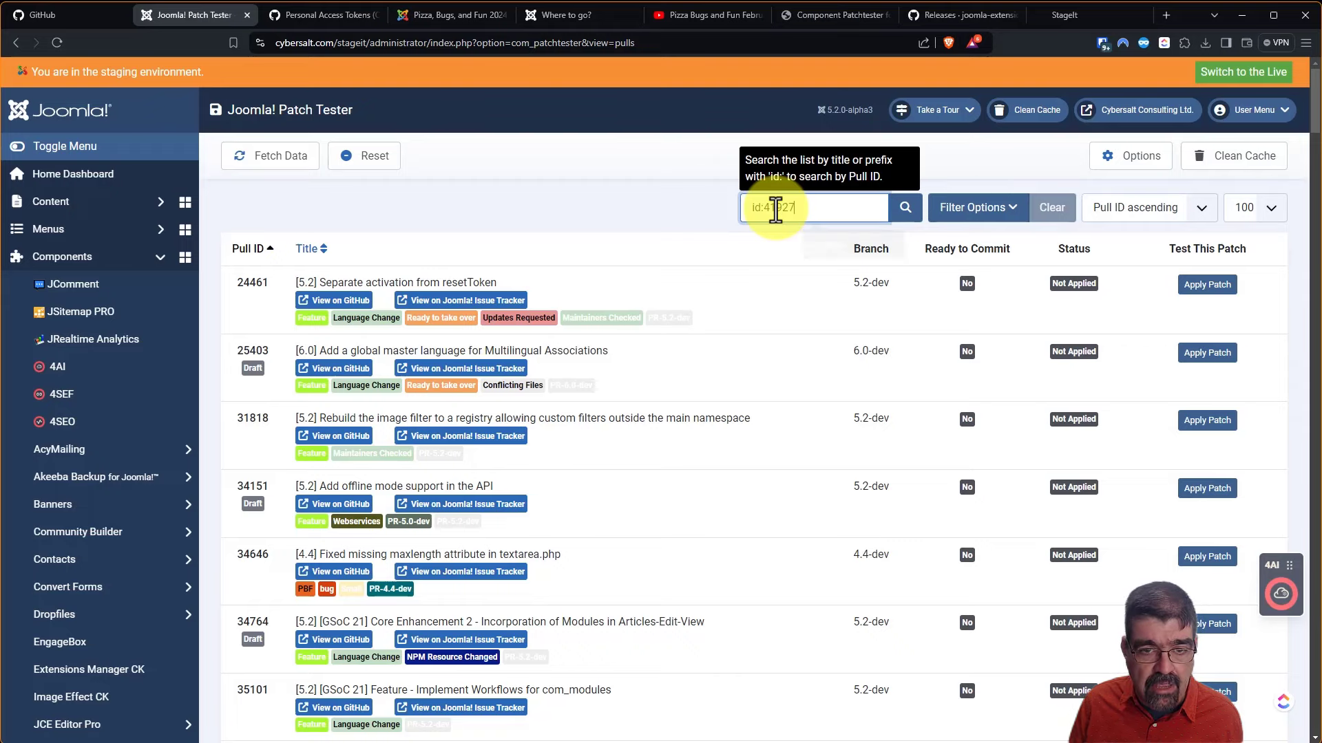
key("Return")
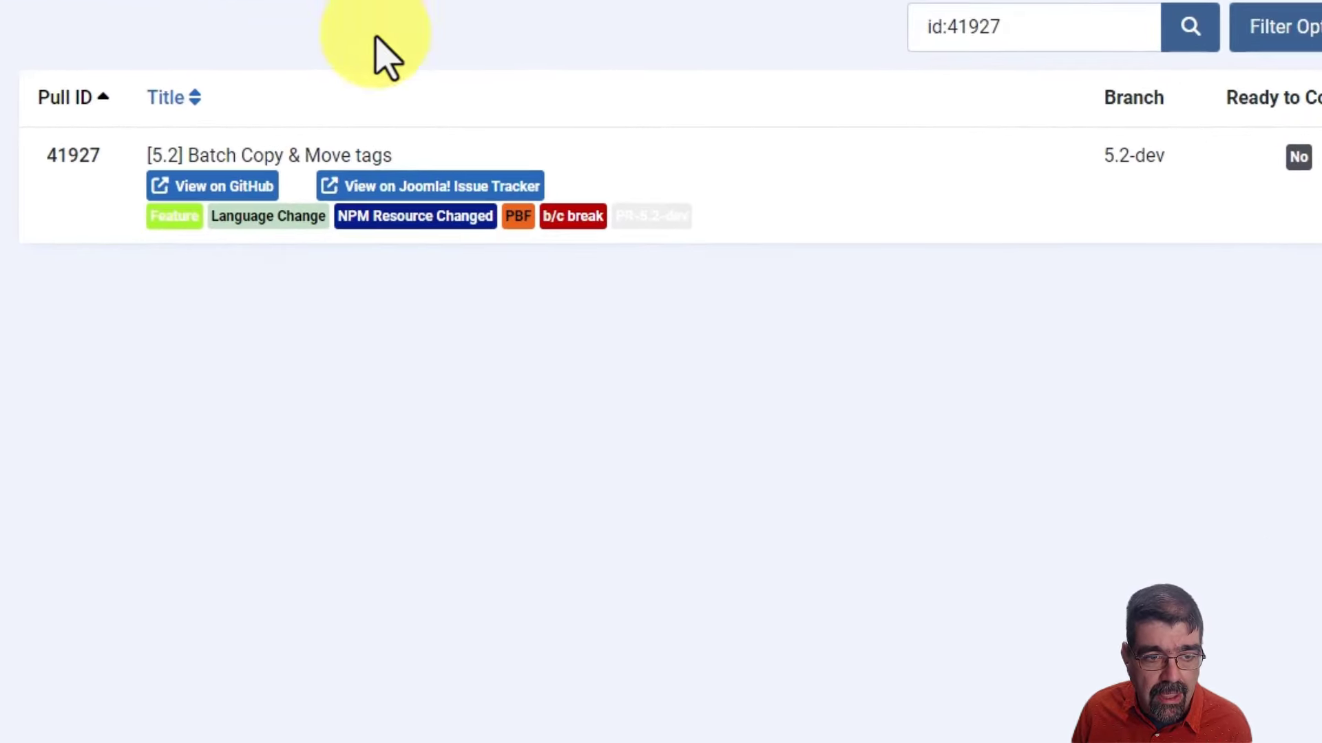
mouse_move(280, 148)
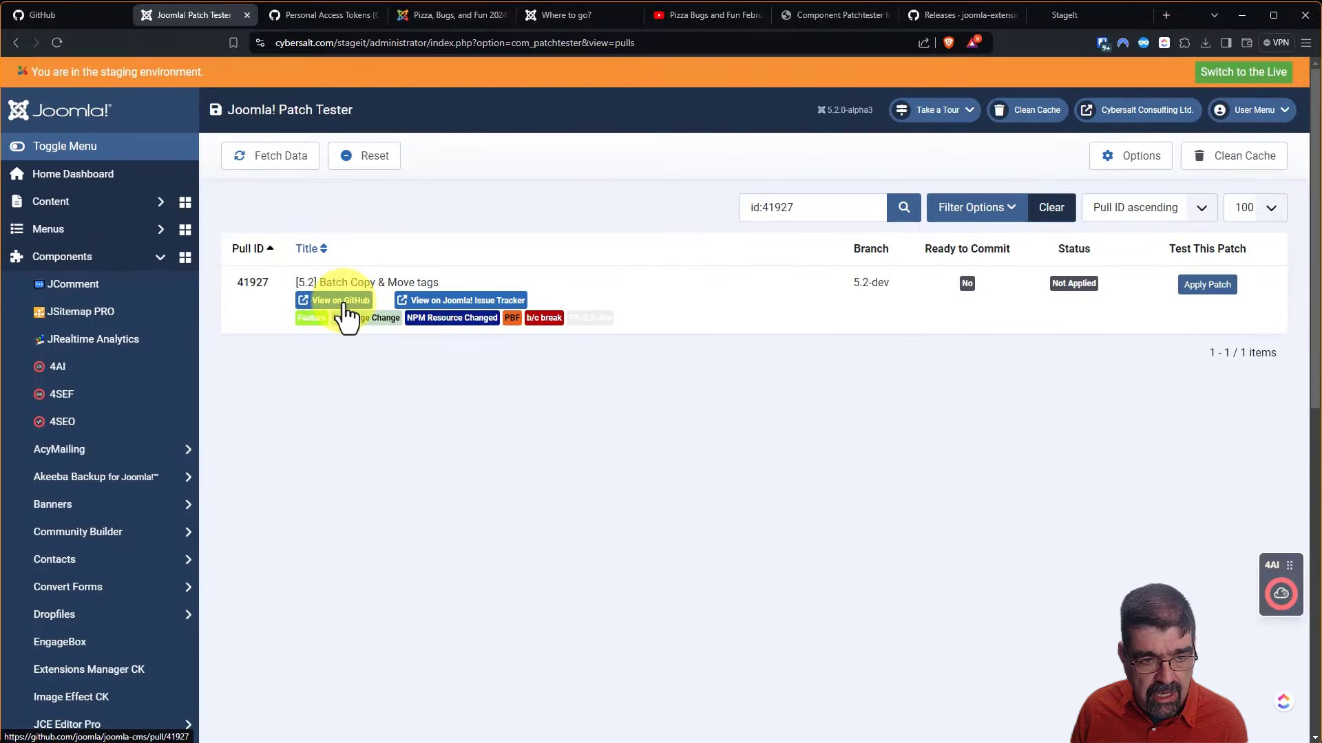
left_click(344, 303)
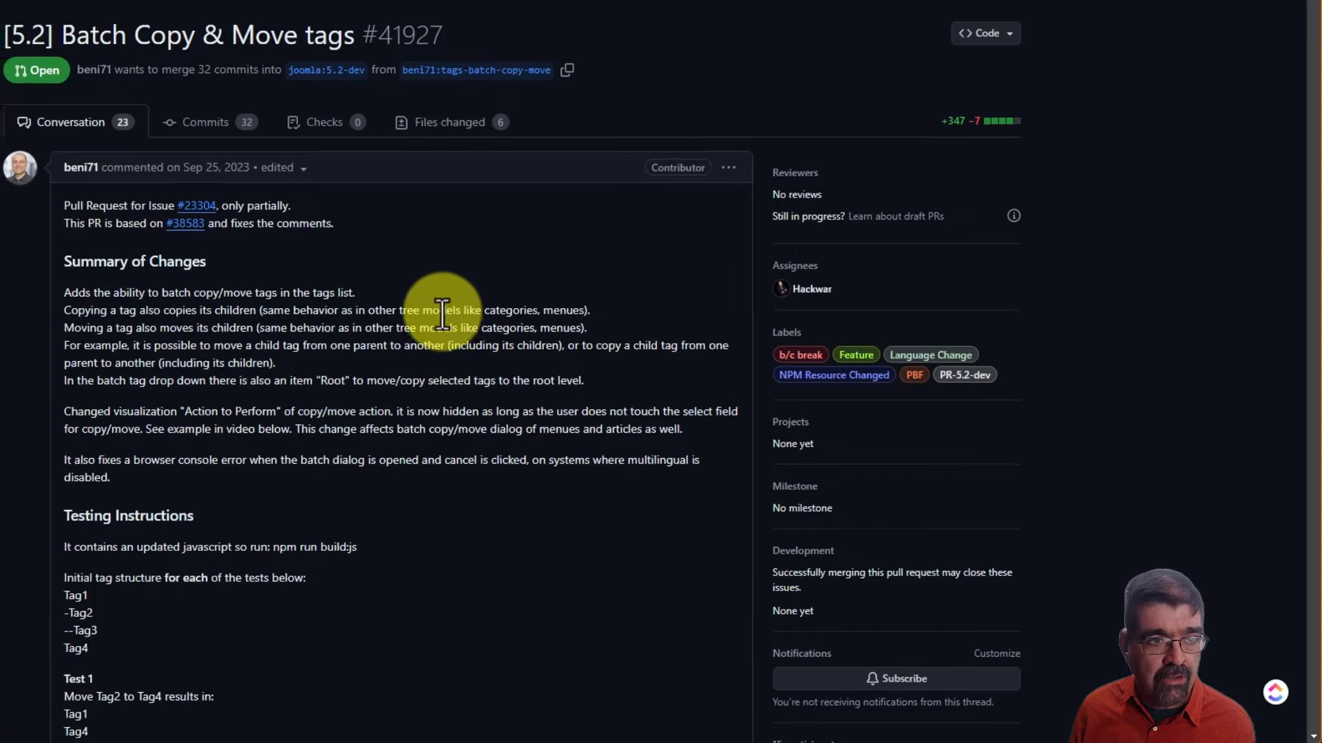
- Return to the Patch Tester tab and open the staging site's Tags component in a separate browser tab
left_click(164, 15)
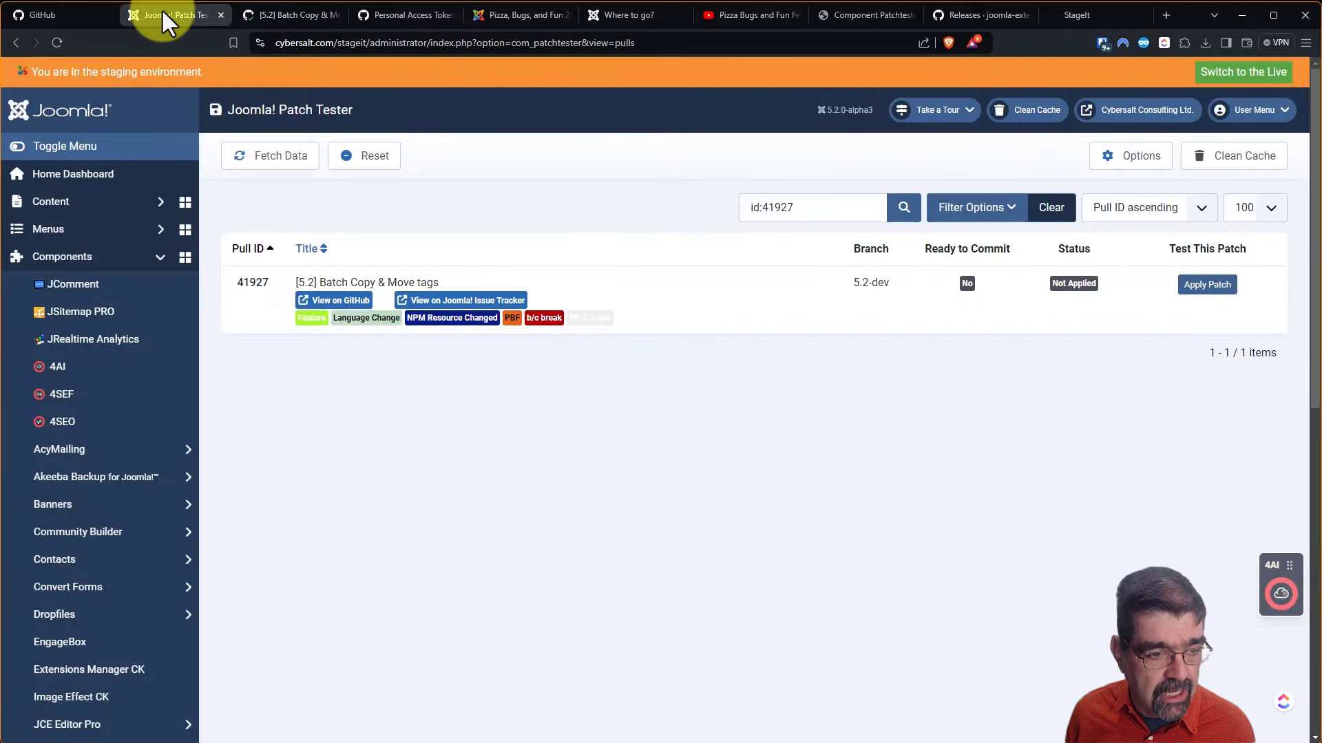
scroll(141, 227, "down", 4)
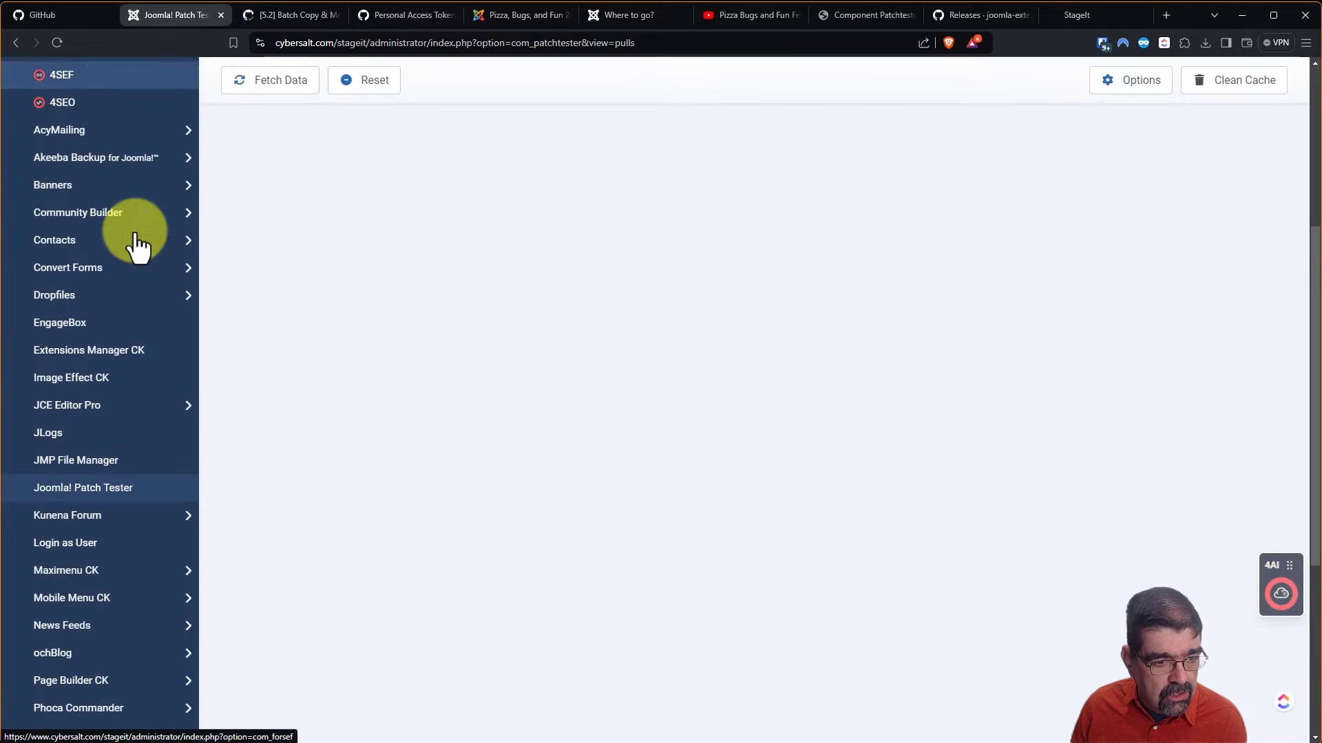
scroll(137, 241, "down", 5)
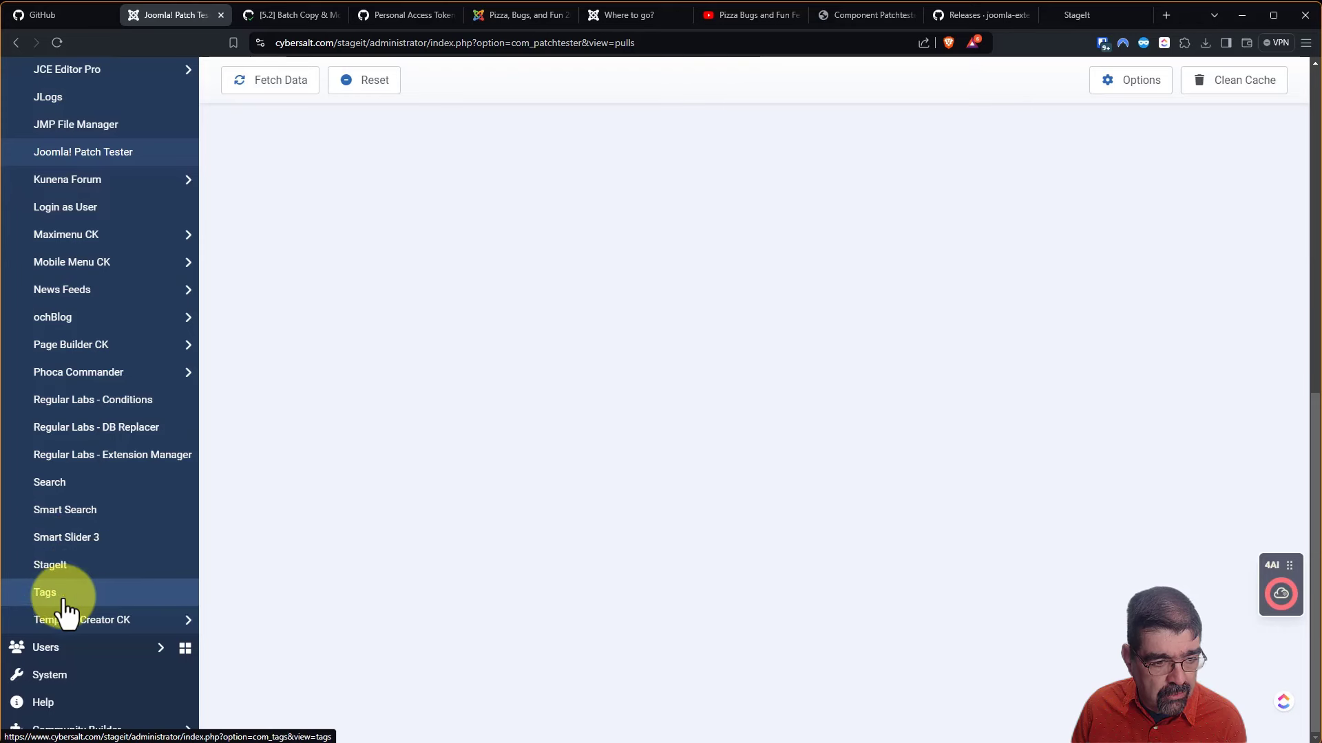
right_click(64, 596)
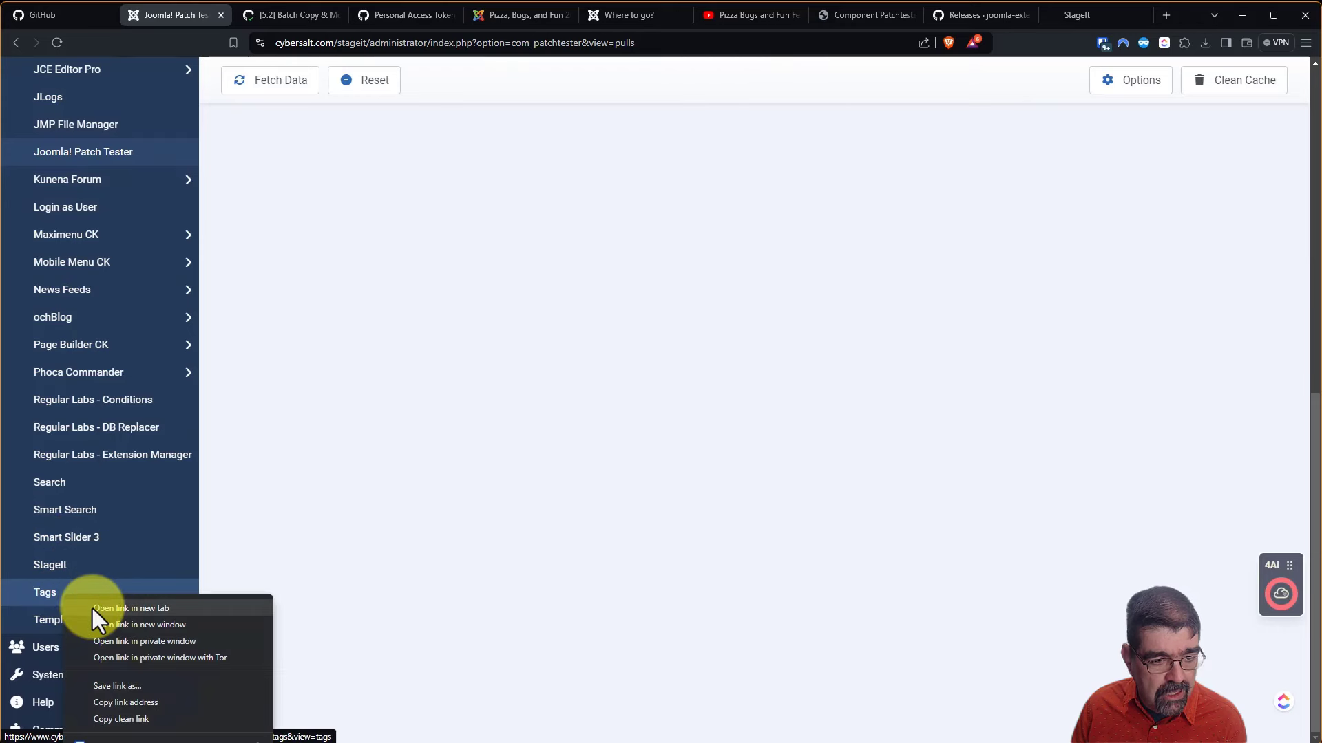
left_click(92, 609)
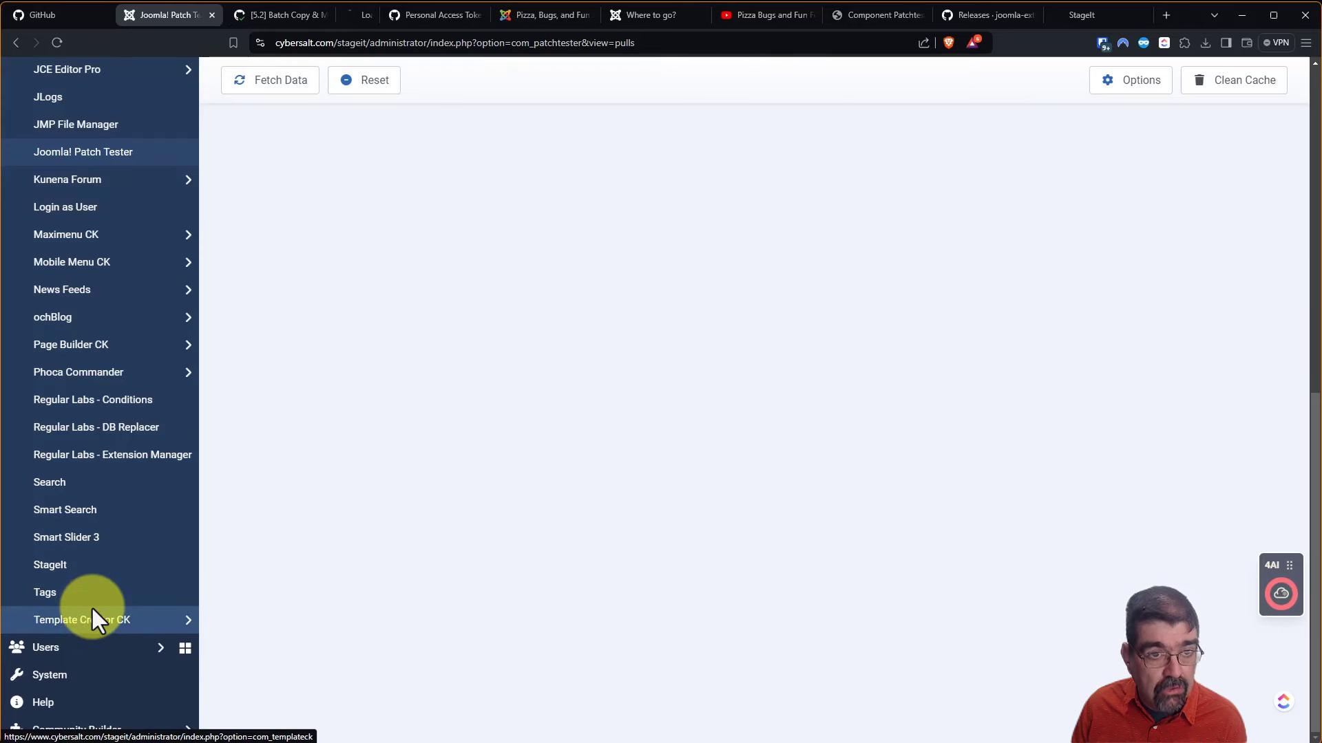
left_click(355, 19)
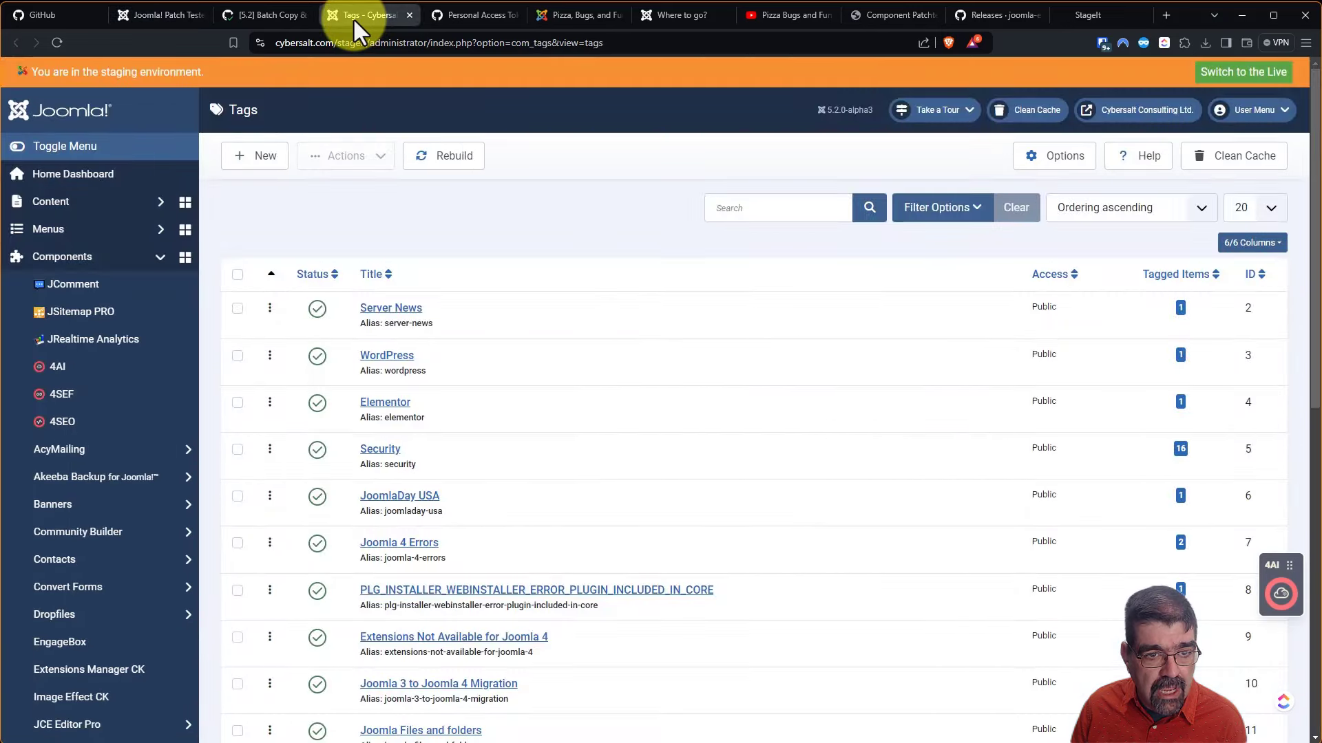
- Select the Server News and WordPress tags and open their batch processing dialog to check the unpatched options
left_click(238, 310)
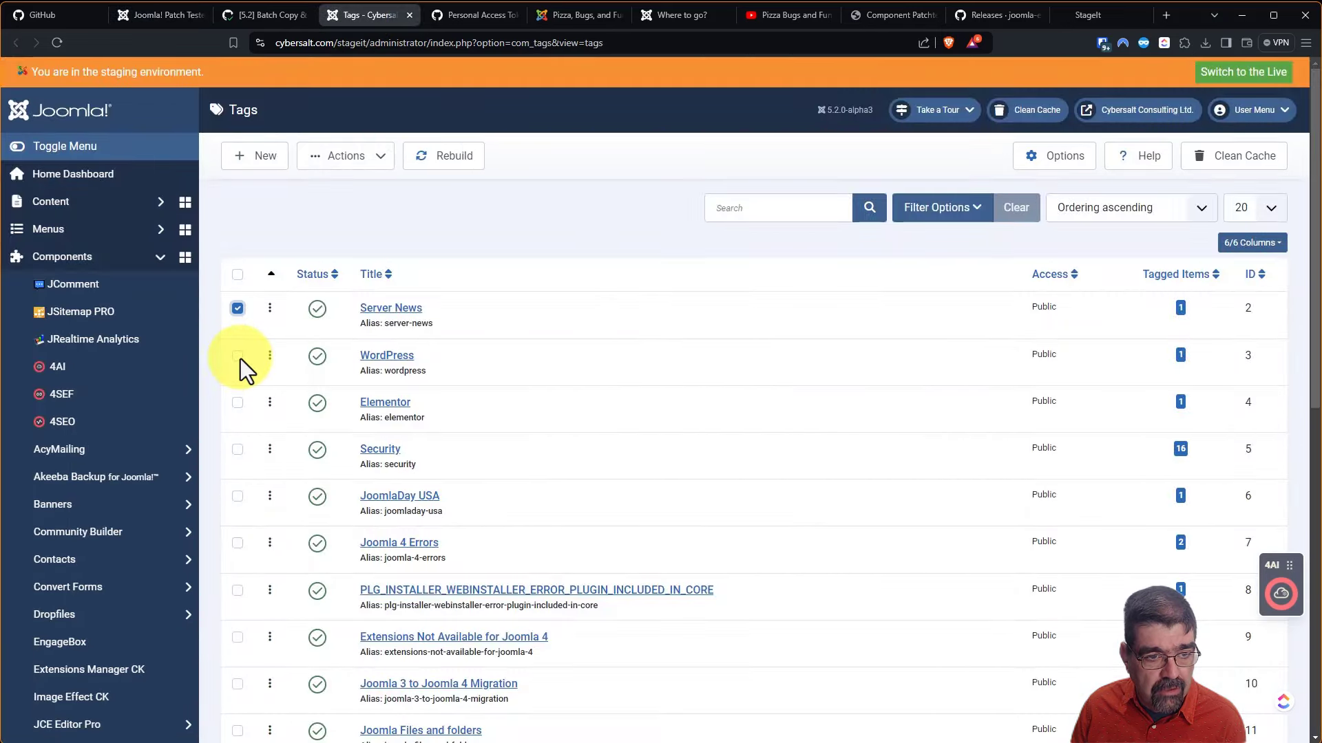
left_click(239, 357)
left_click(378, 159)
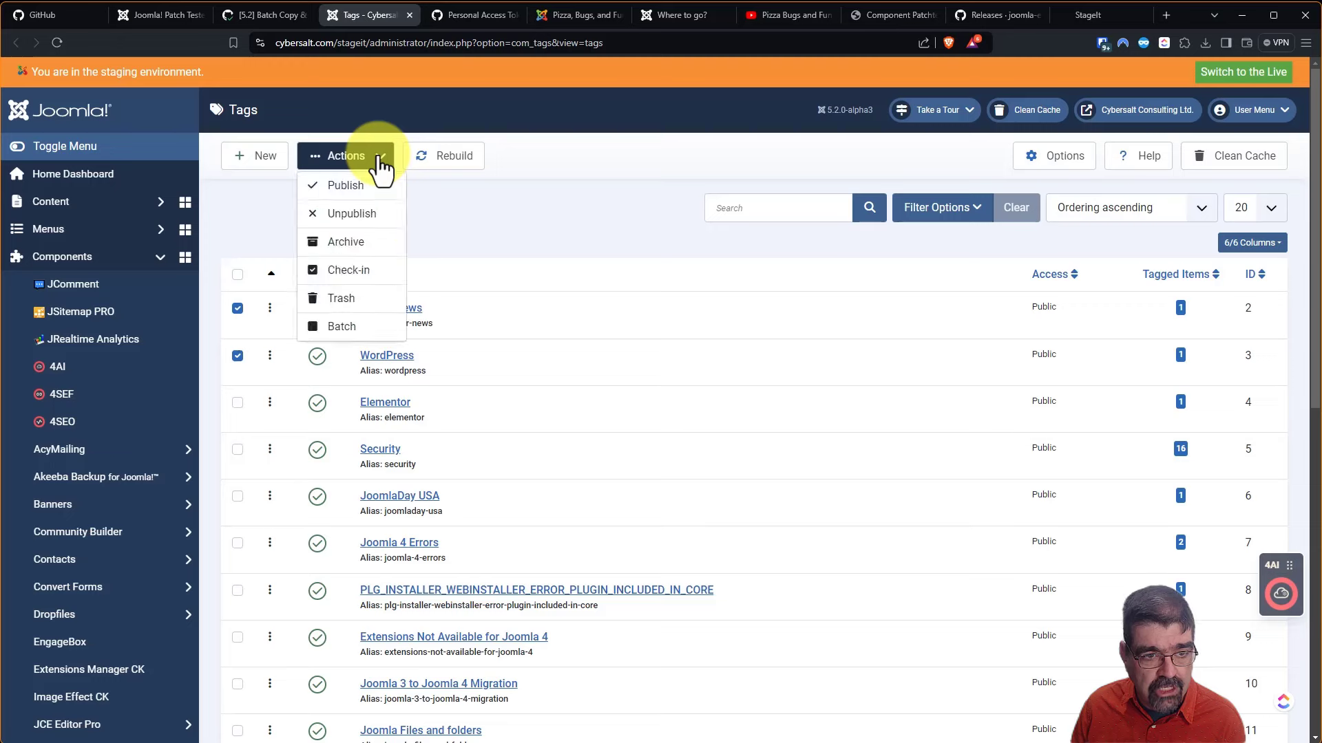
left_click(349, 328)
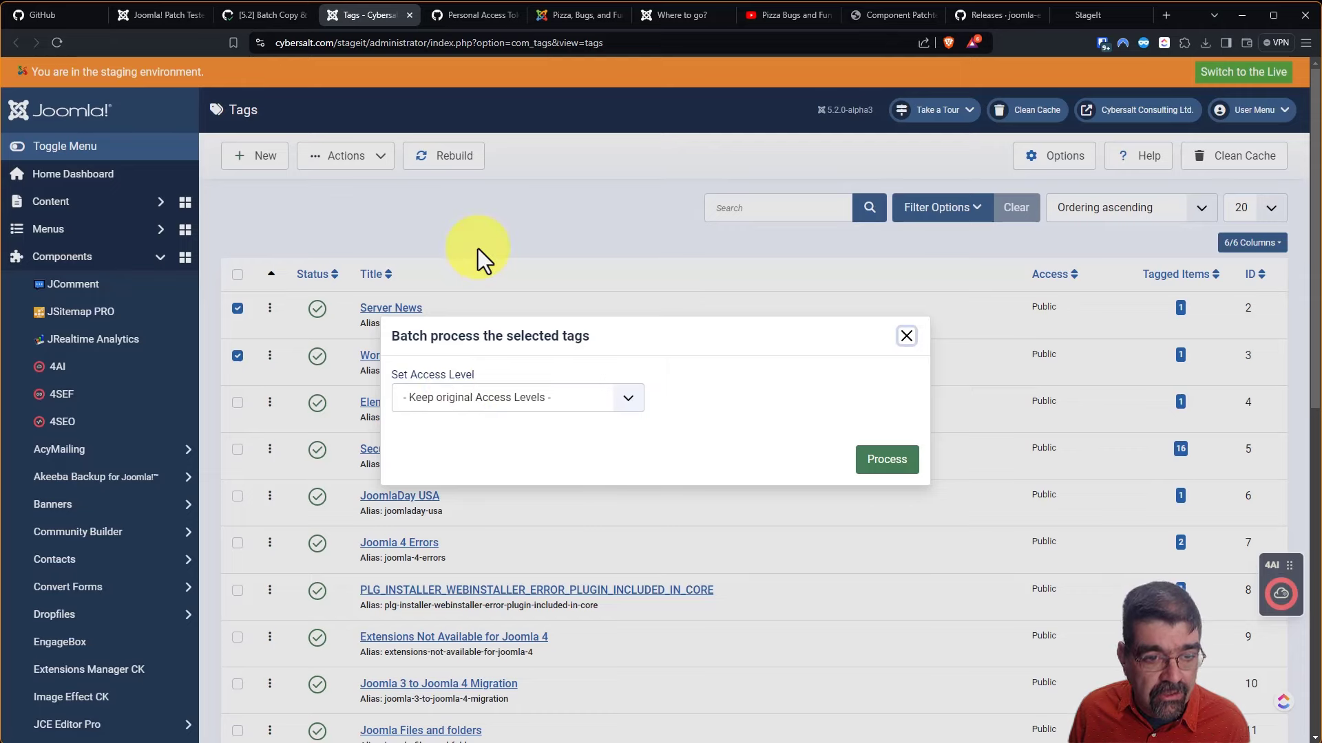
- Review the pull request's testing instructions and expected result on GitHub, and compare them with the site's unpatched batch dialog
left_click(264, 15)
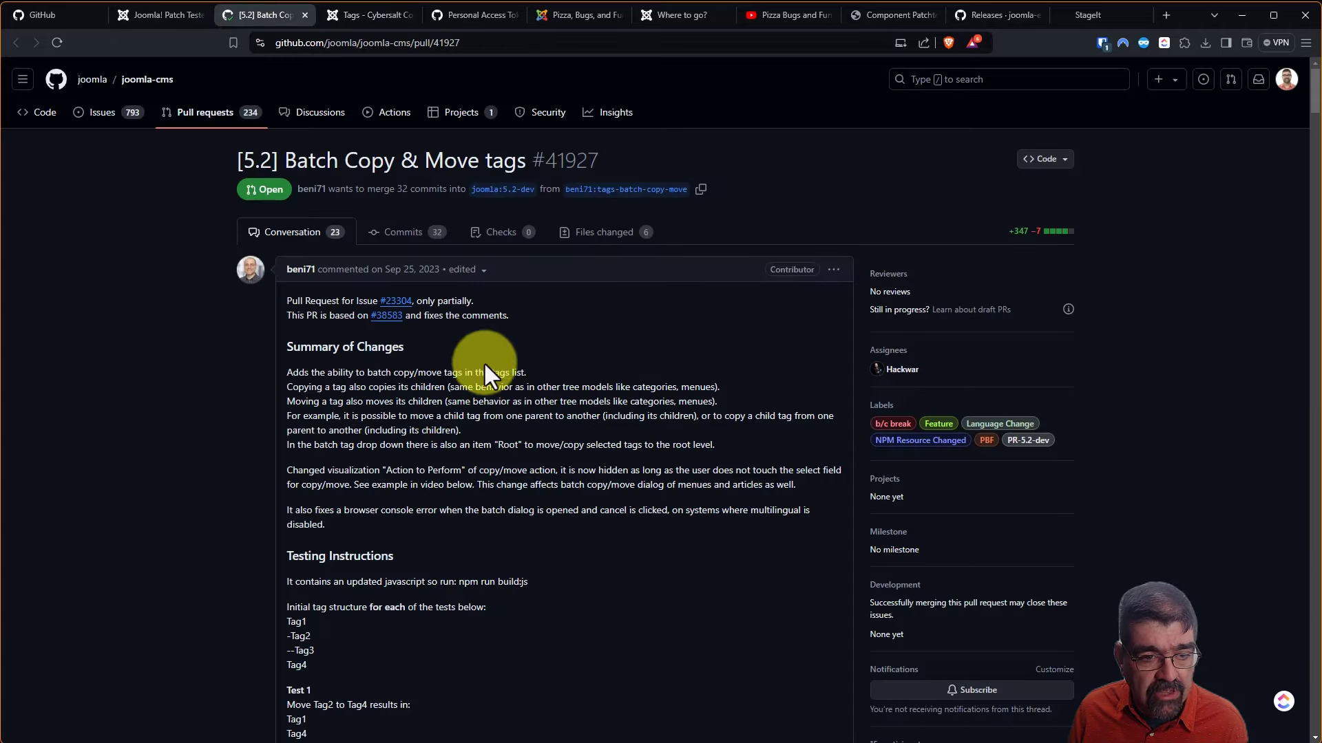
scroll(471, 362, "down", 2)
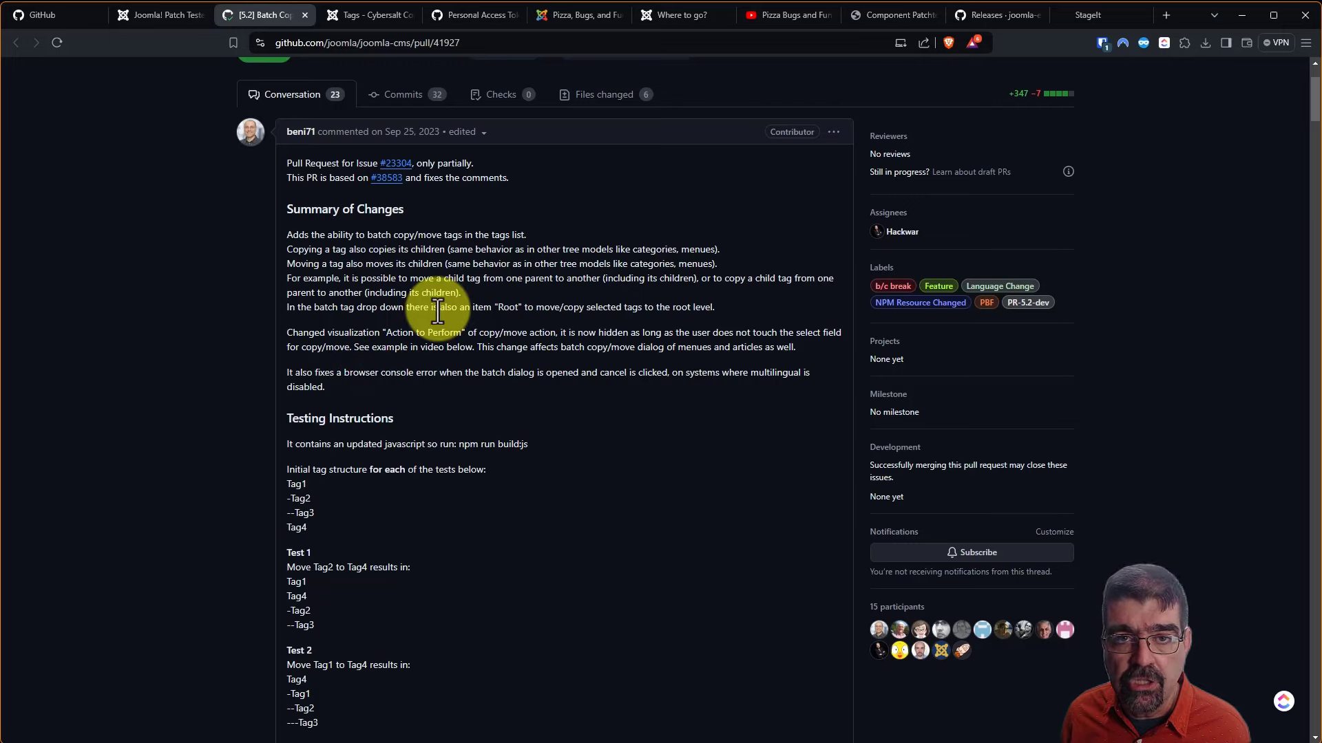
scroll(433, 317, "down", 9)
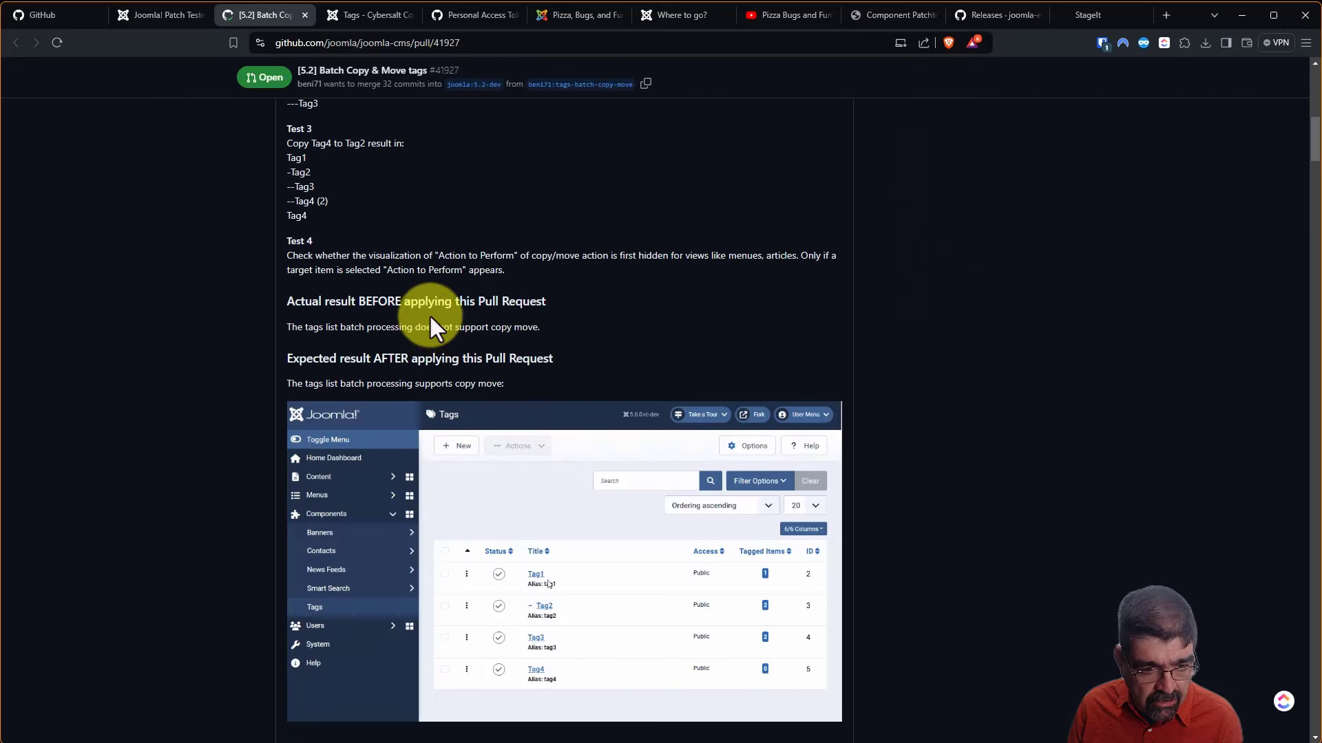
scroll(413, 296, "down", 3)
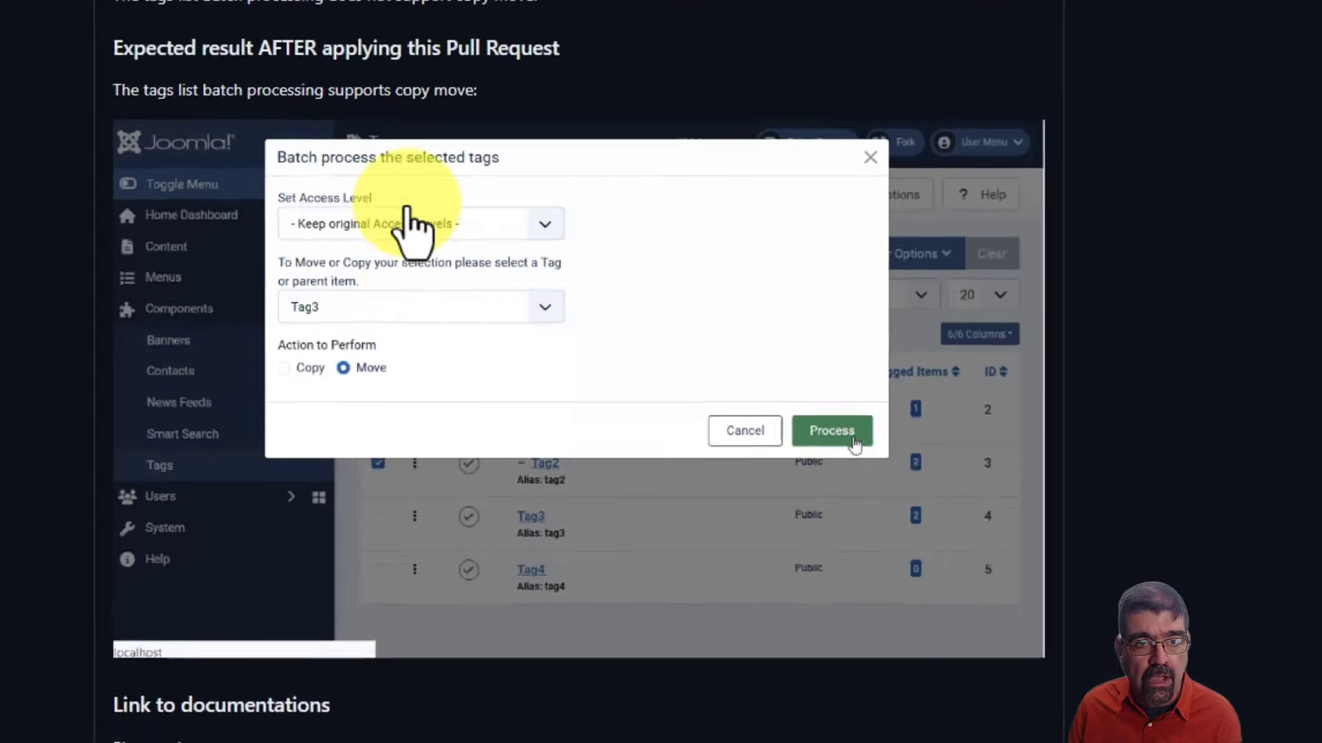
left_click(378, 18)
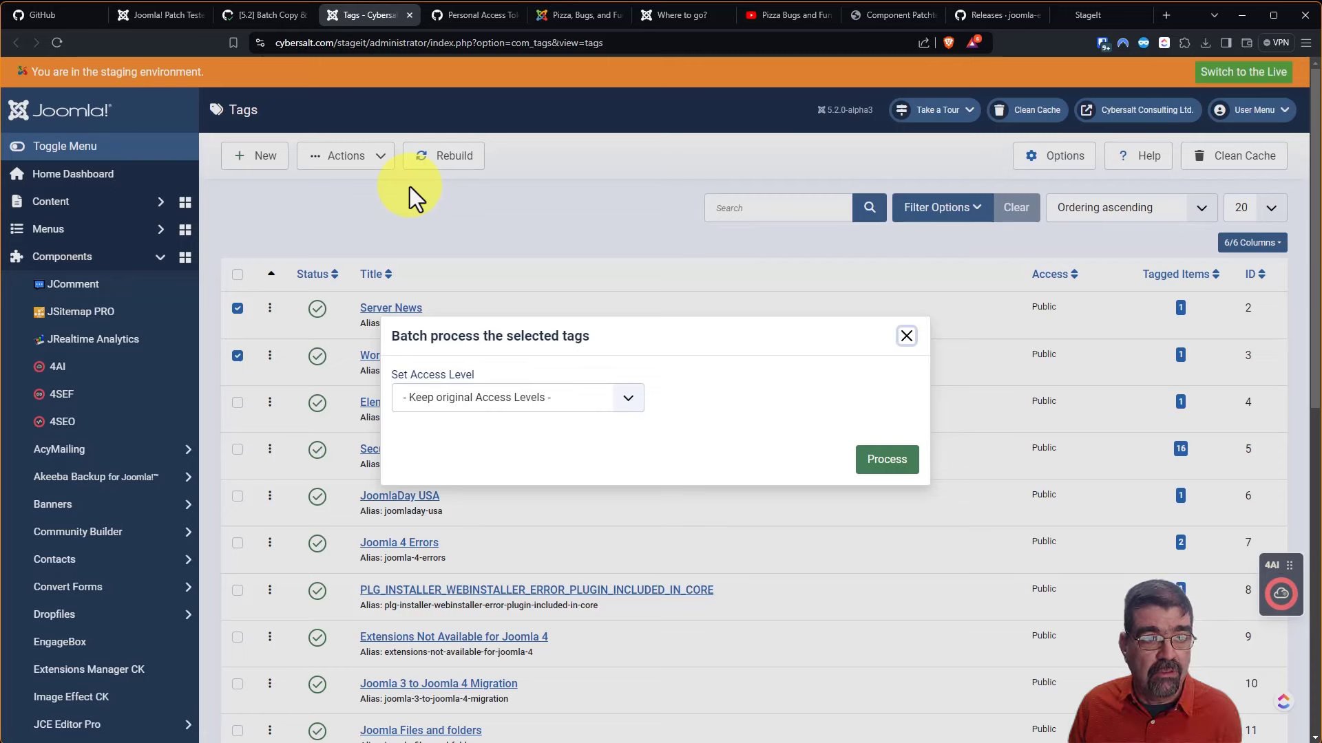
- Apply the patch for pull request 41927 in the Joomla Patch Tester
left_click(145, 15)
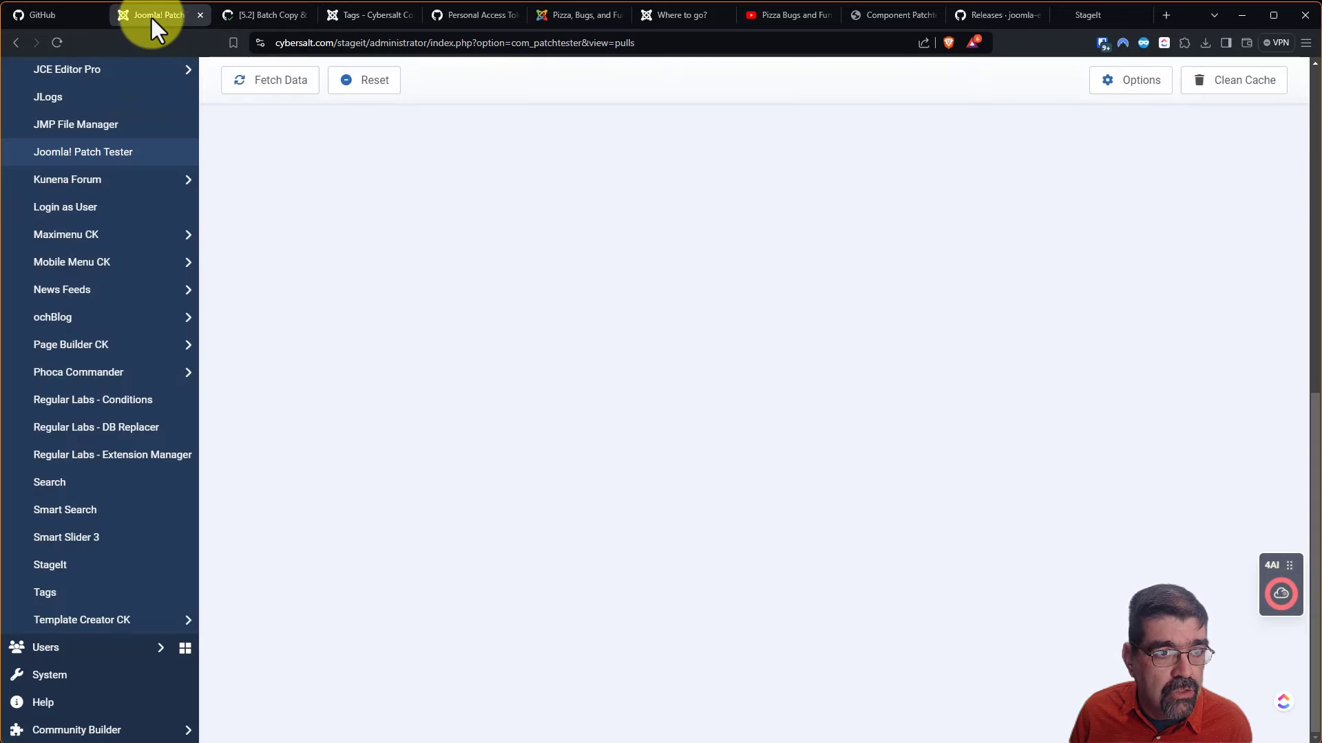
scroll(510, 292, "up", 10)
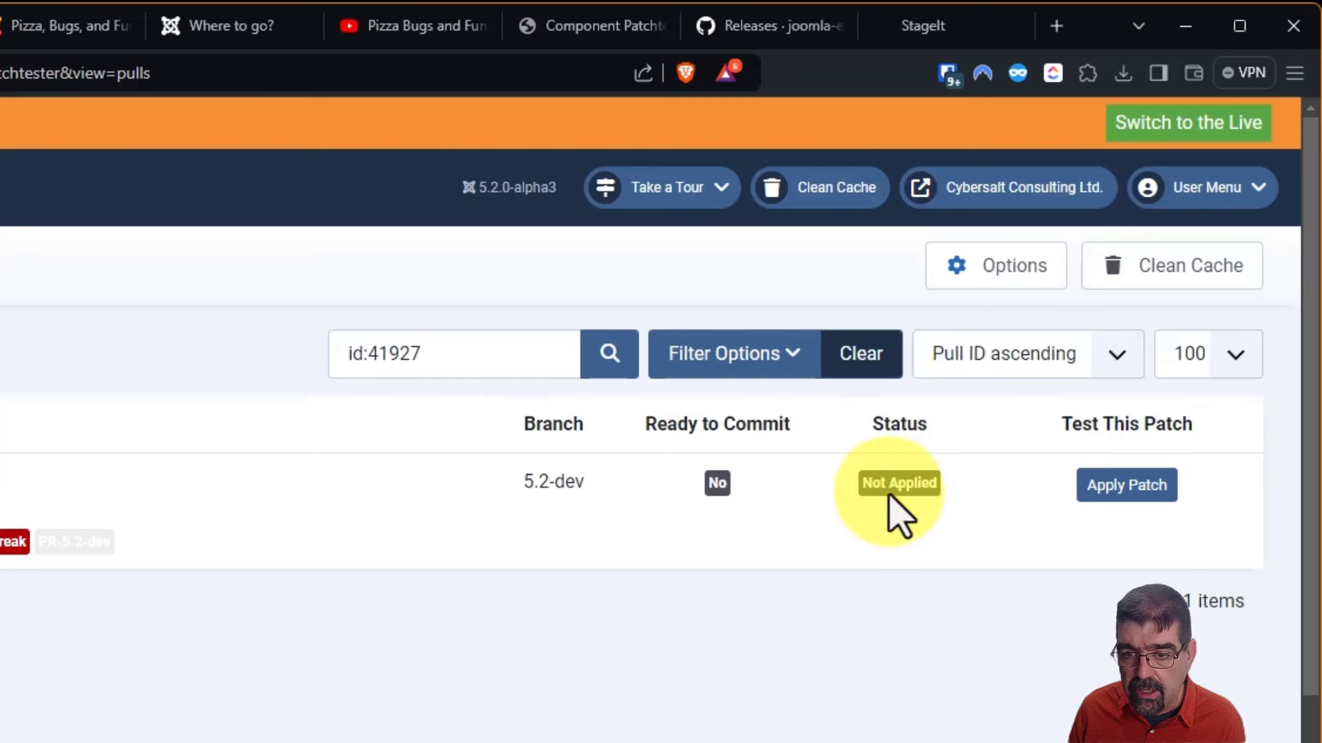
left_click(1103, 501)
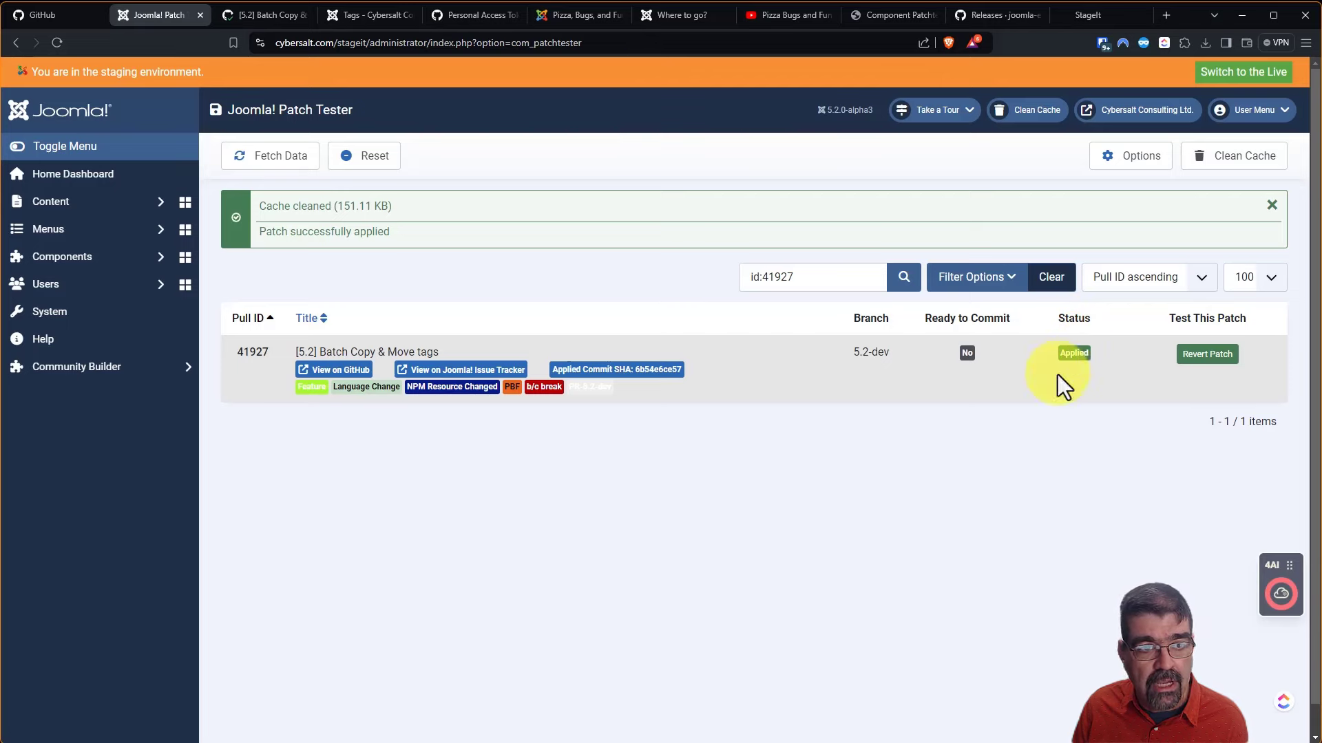
- Close the old batch dialog, reload the Tags list, and reopen batch processing for the Server News and WordPress tags
left_click(374, 14)
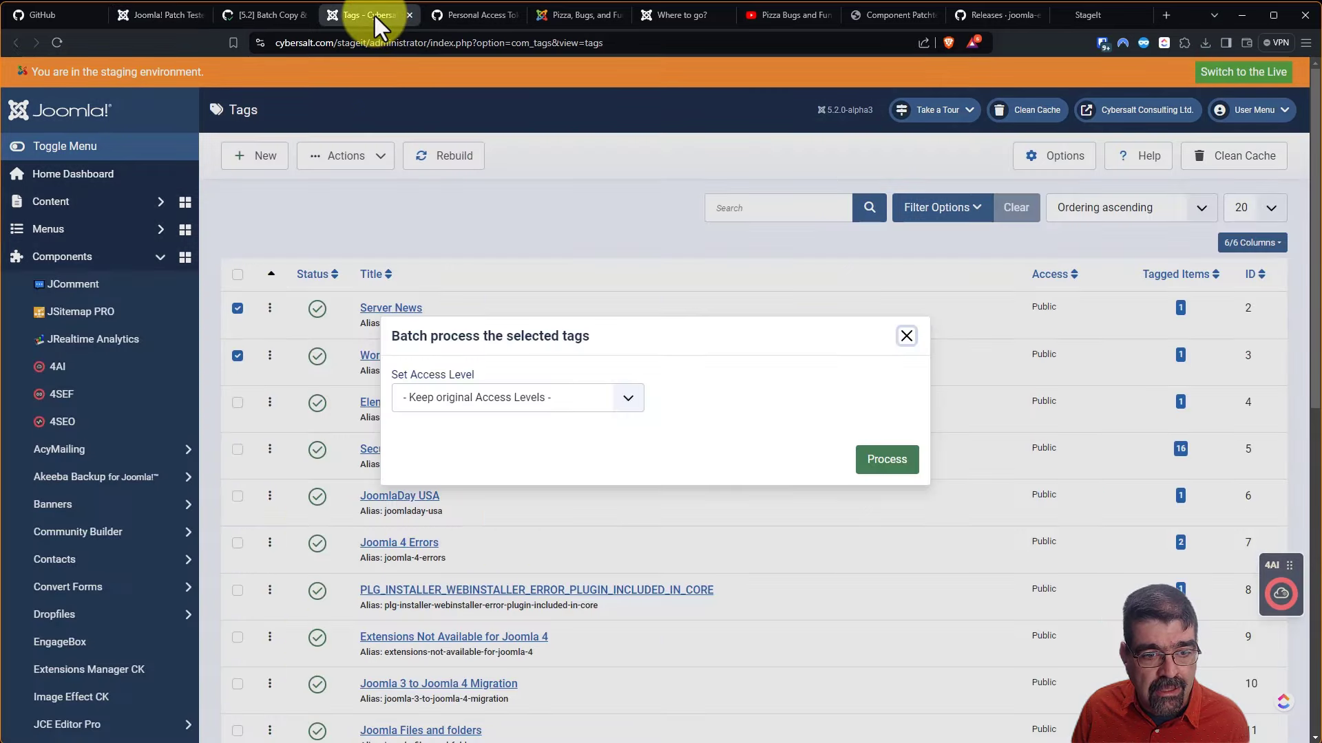
left_click(906, 336)
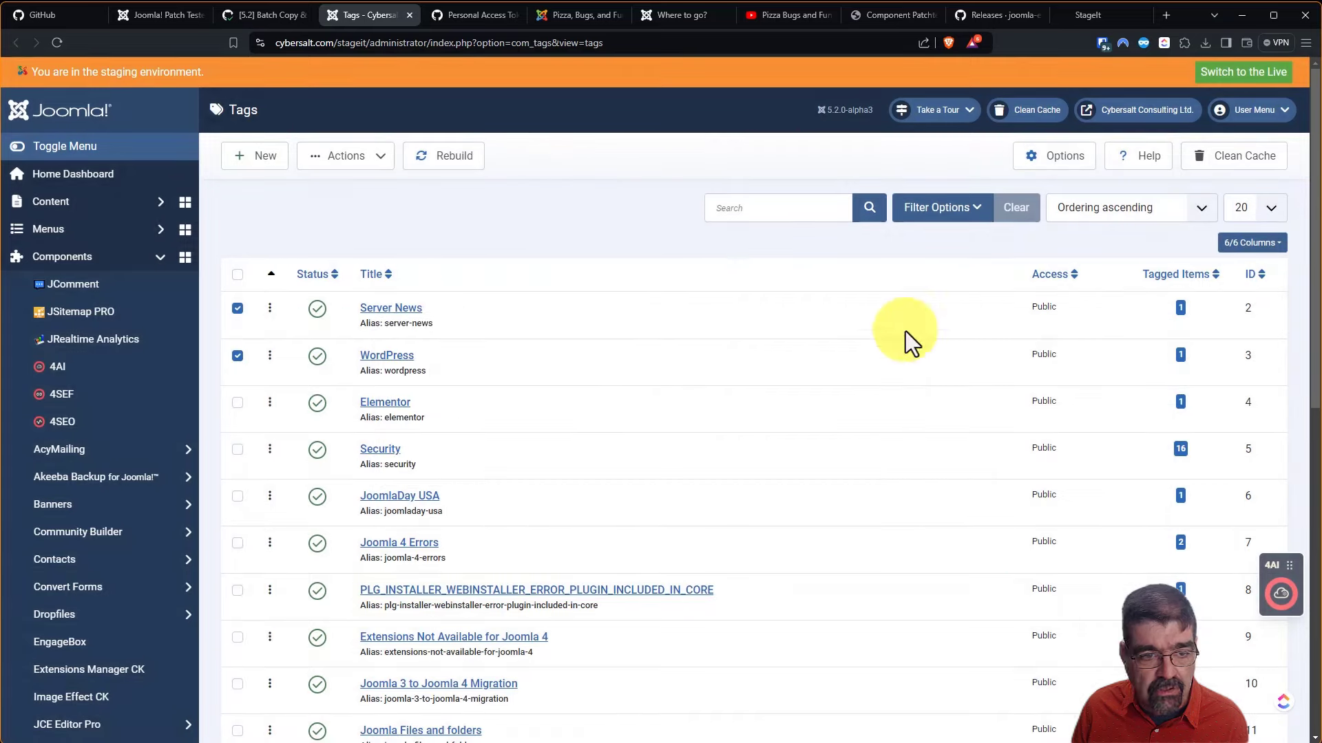
left_click(53, 42)
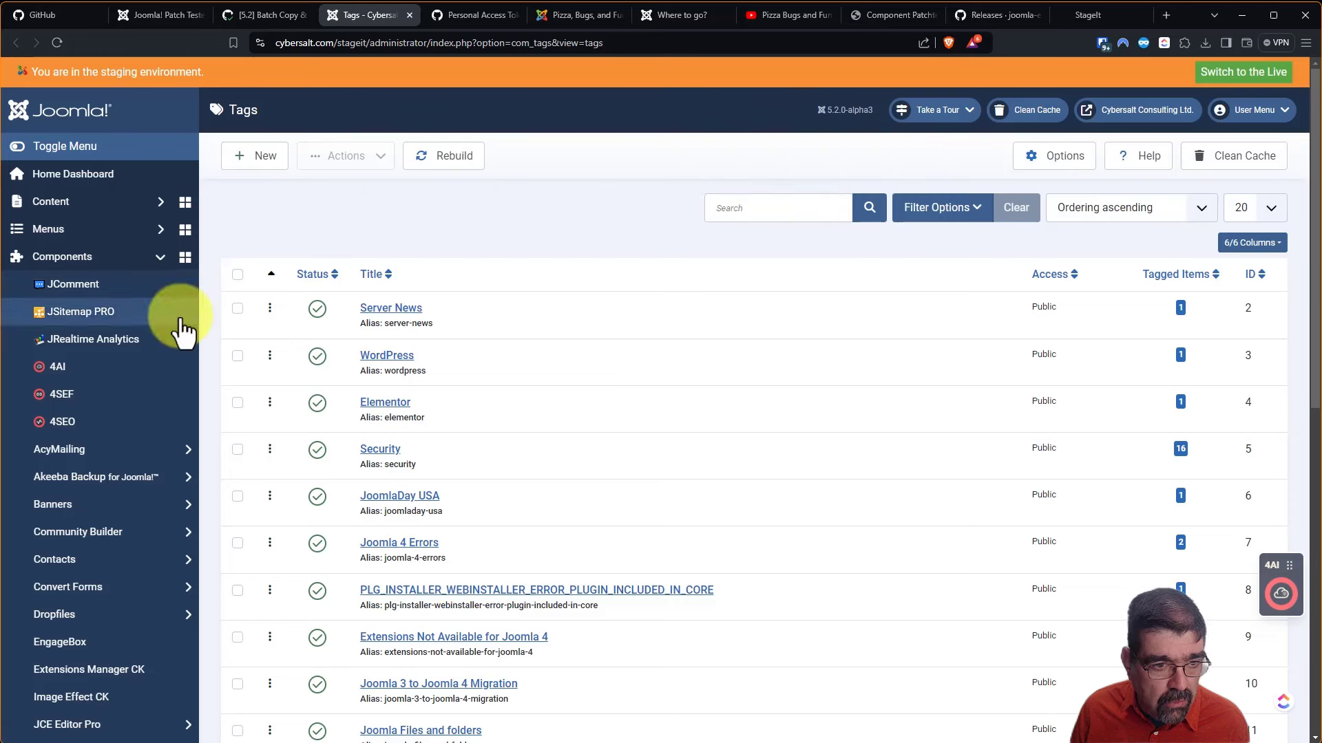
left_click(237, 309)
left_click(238, 355)
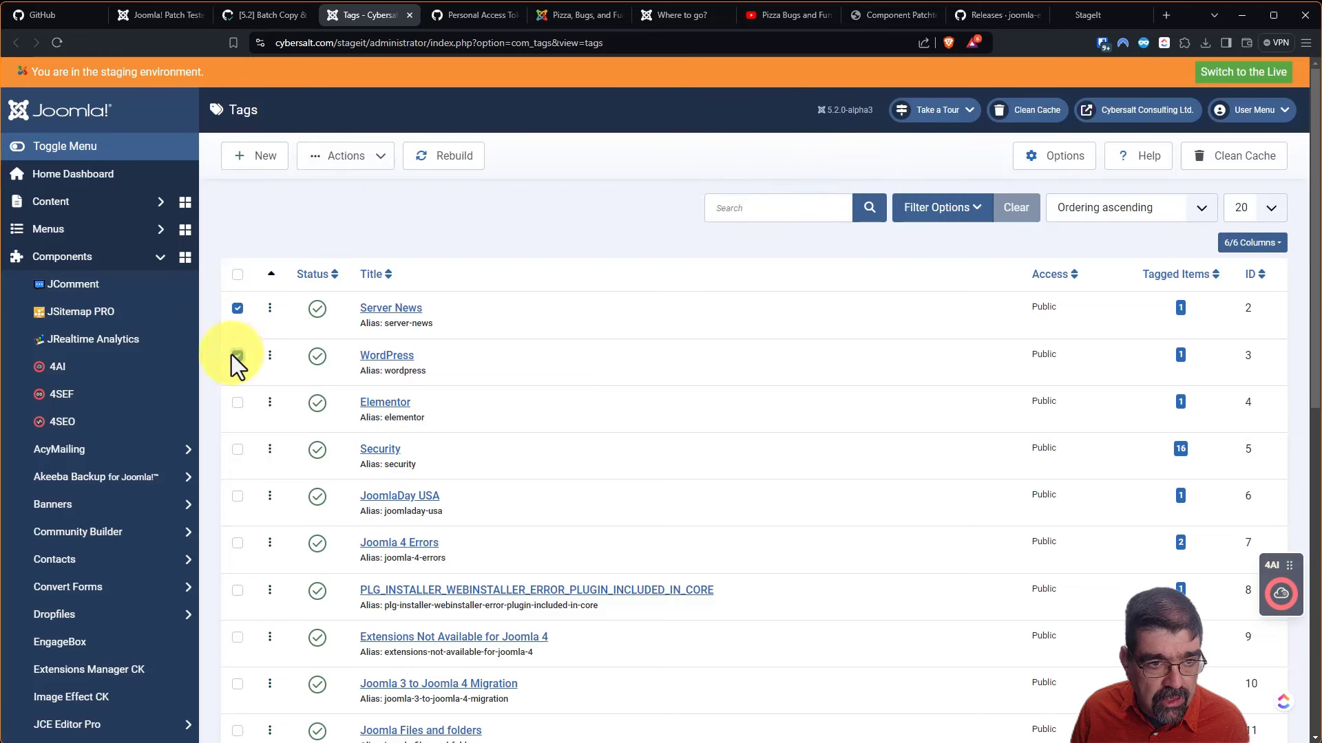
left_click(357, 158)
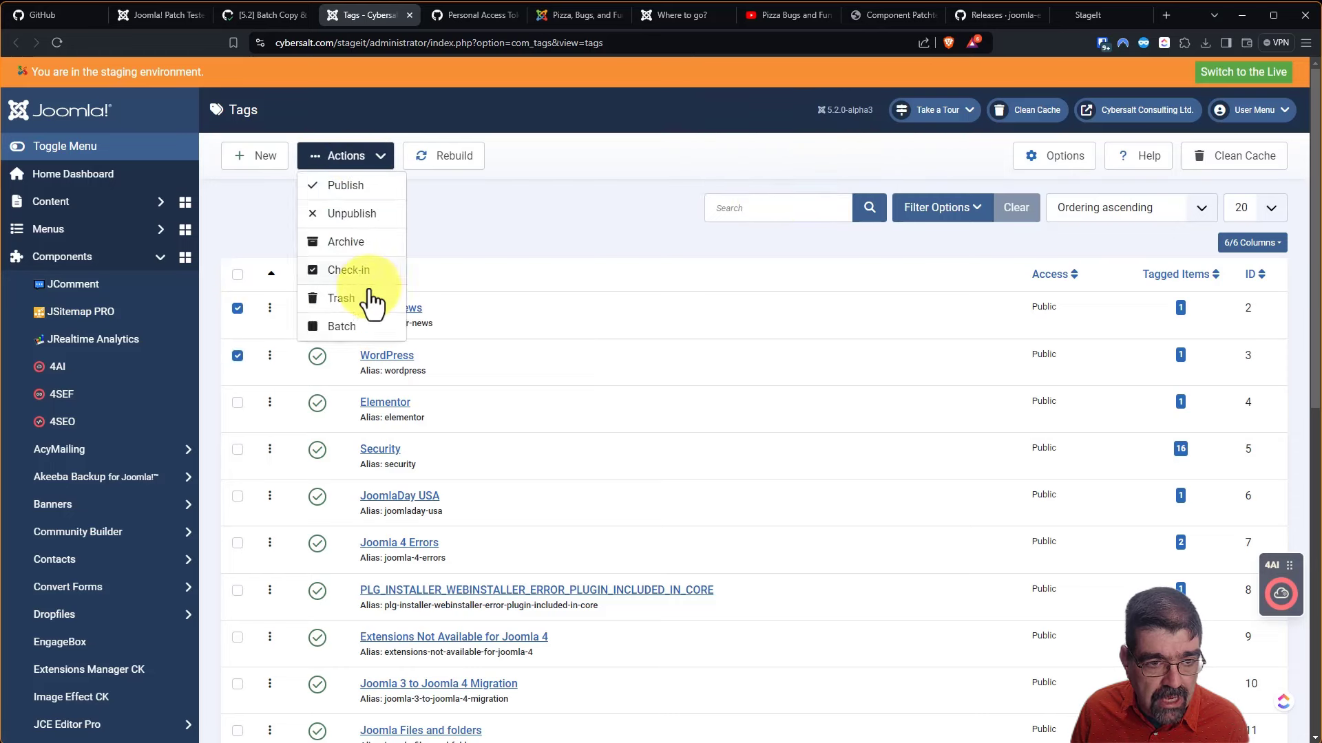
left_click(367, 329)
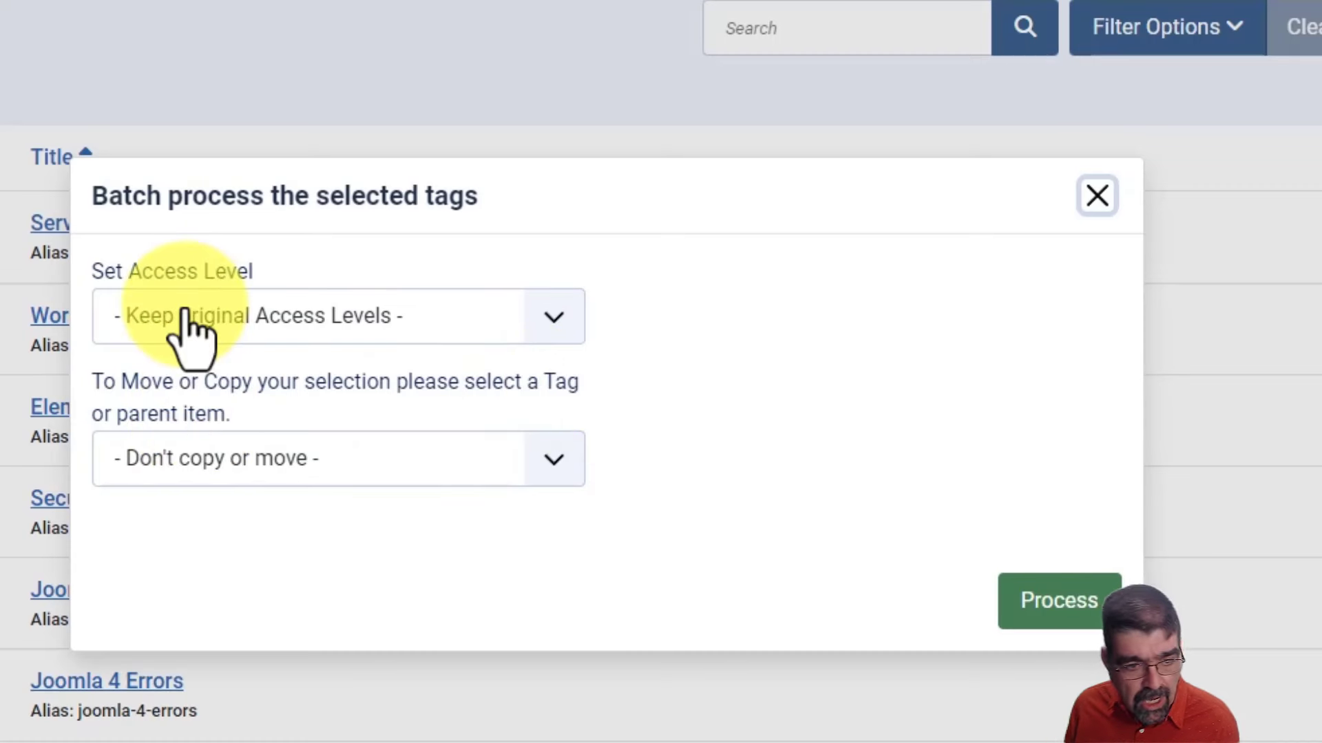
- Try Root and WordPress as the parent item for the batch move or copy
left_click(261, 471)
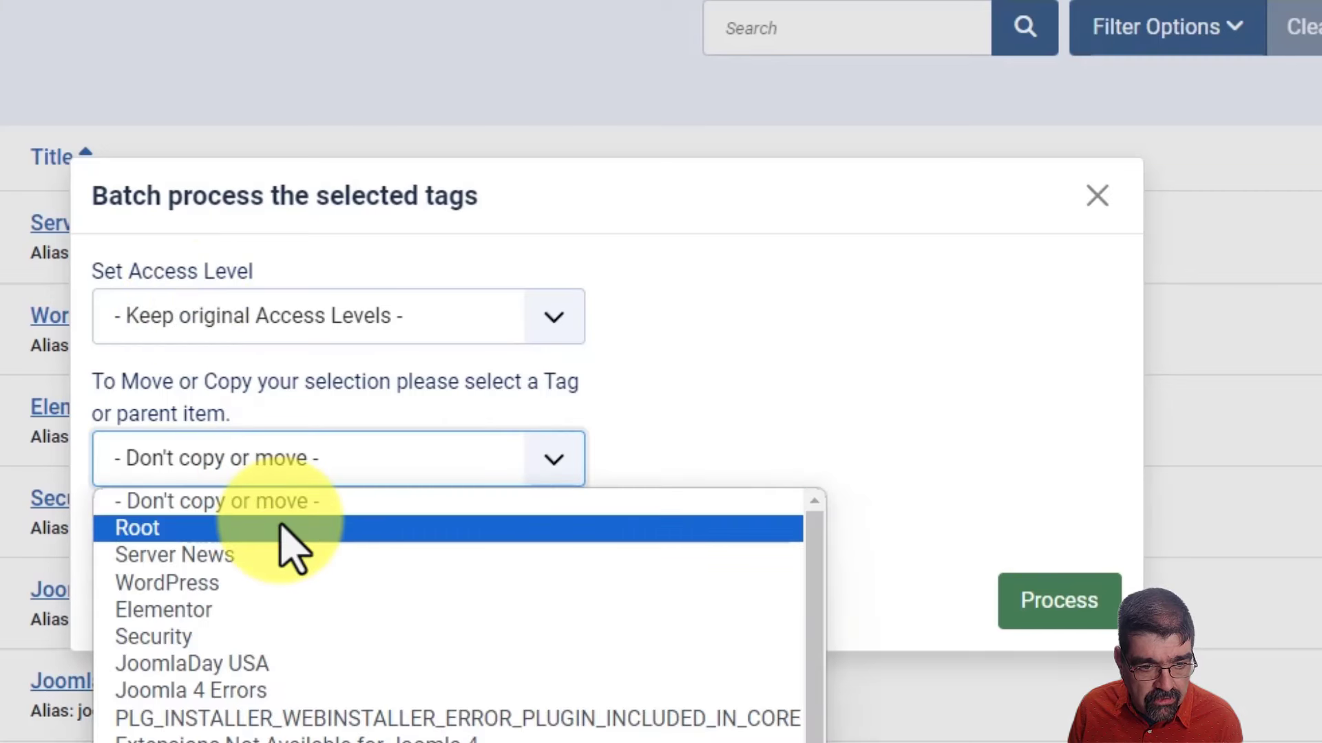
left_click(287, 530)
left_click(283, 461)
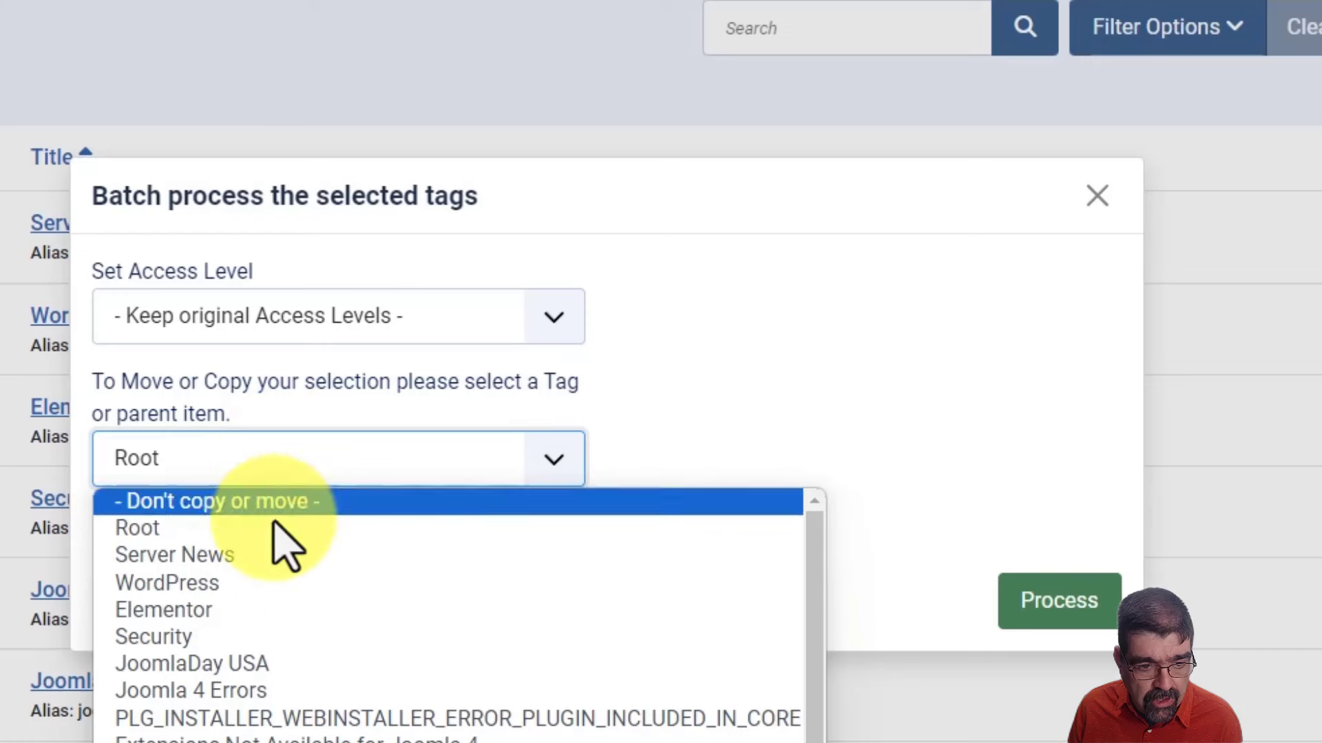
left_click(282, 581)
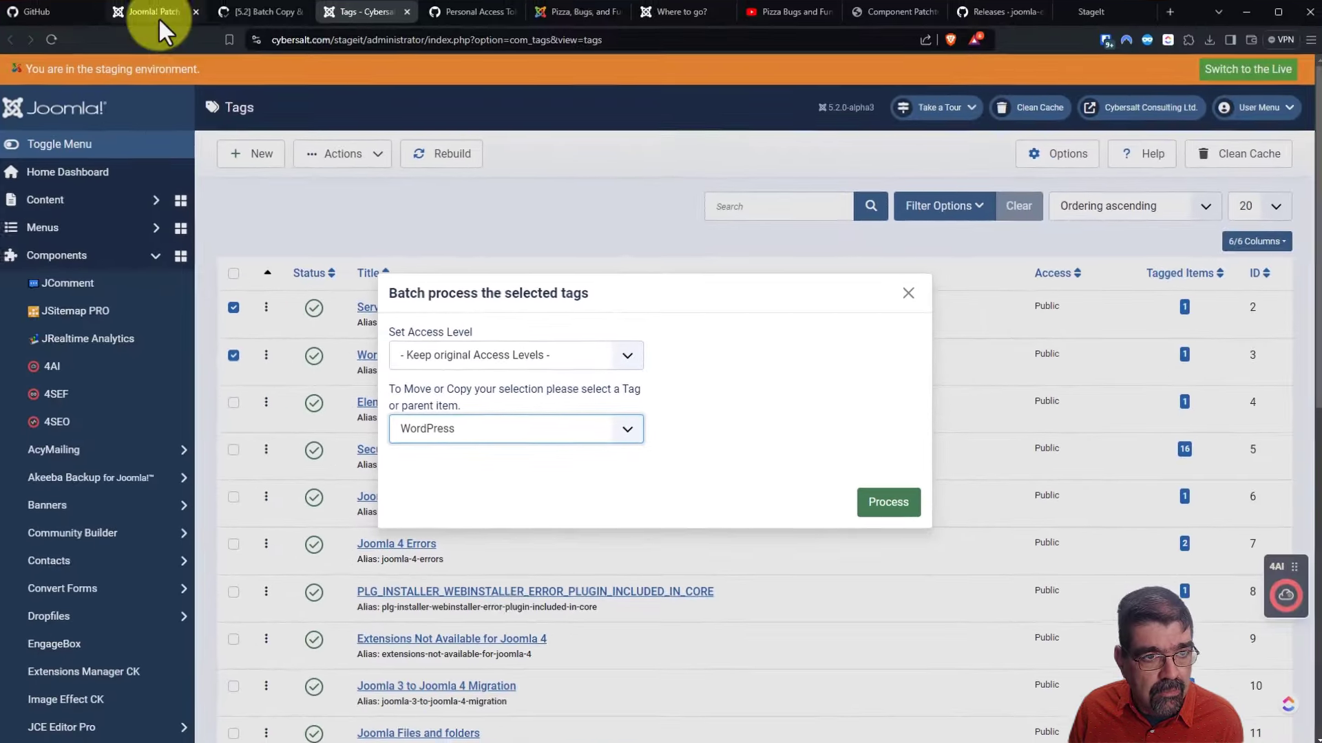
- Check the expected batch dialog on GitHub and set the move or copy target to SEO
left_click(233, 14)
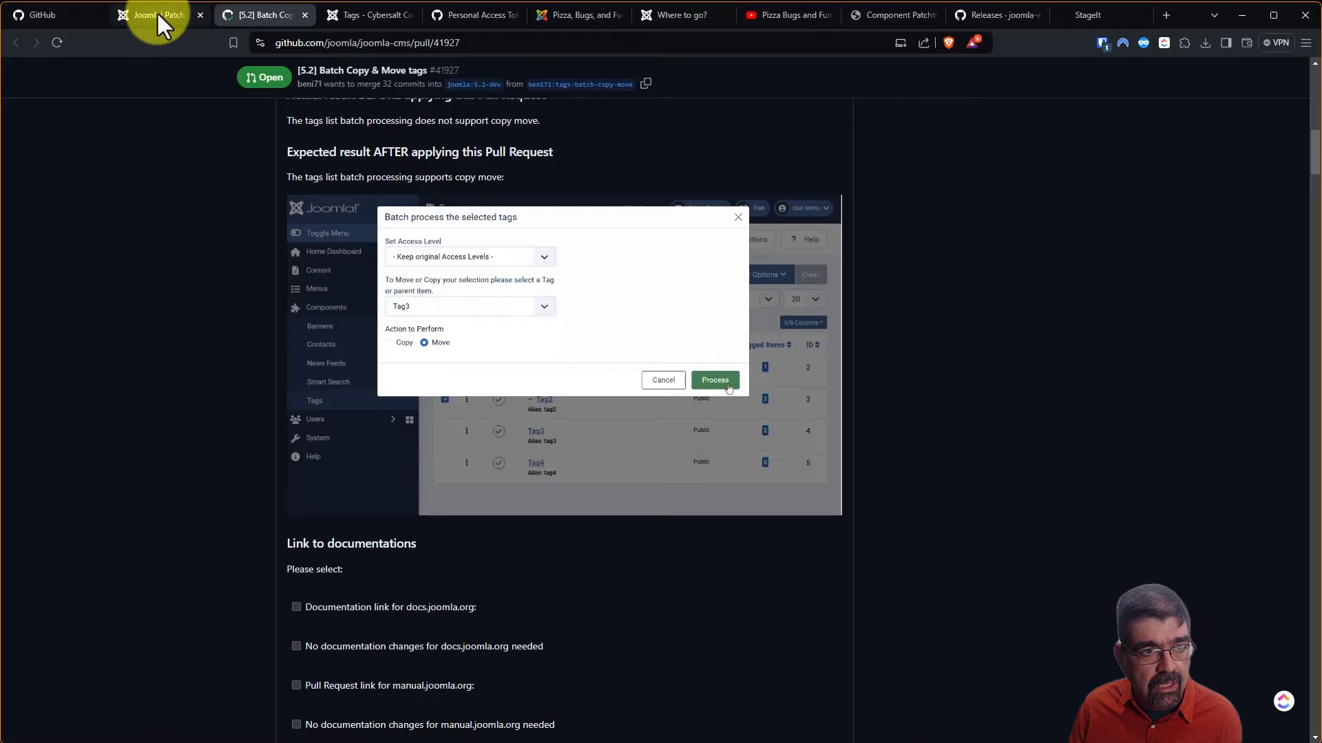
left_click(369, 15)
left_click(456, 444)
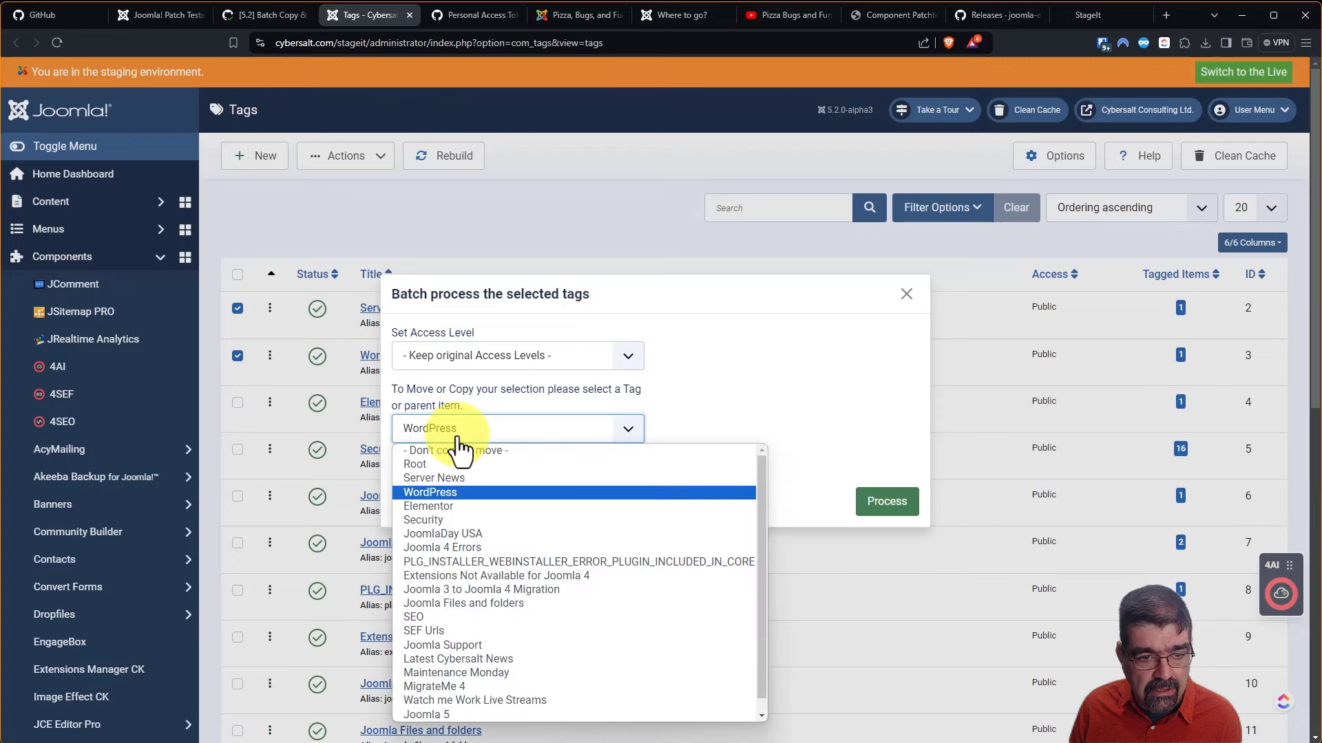
left_click(456, 616)
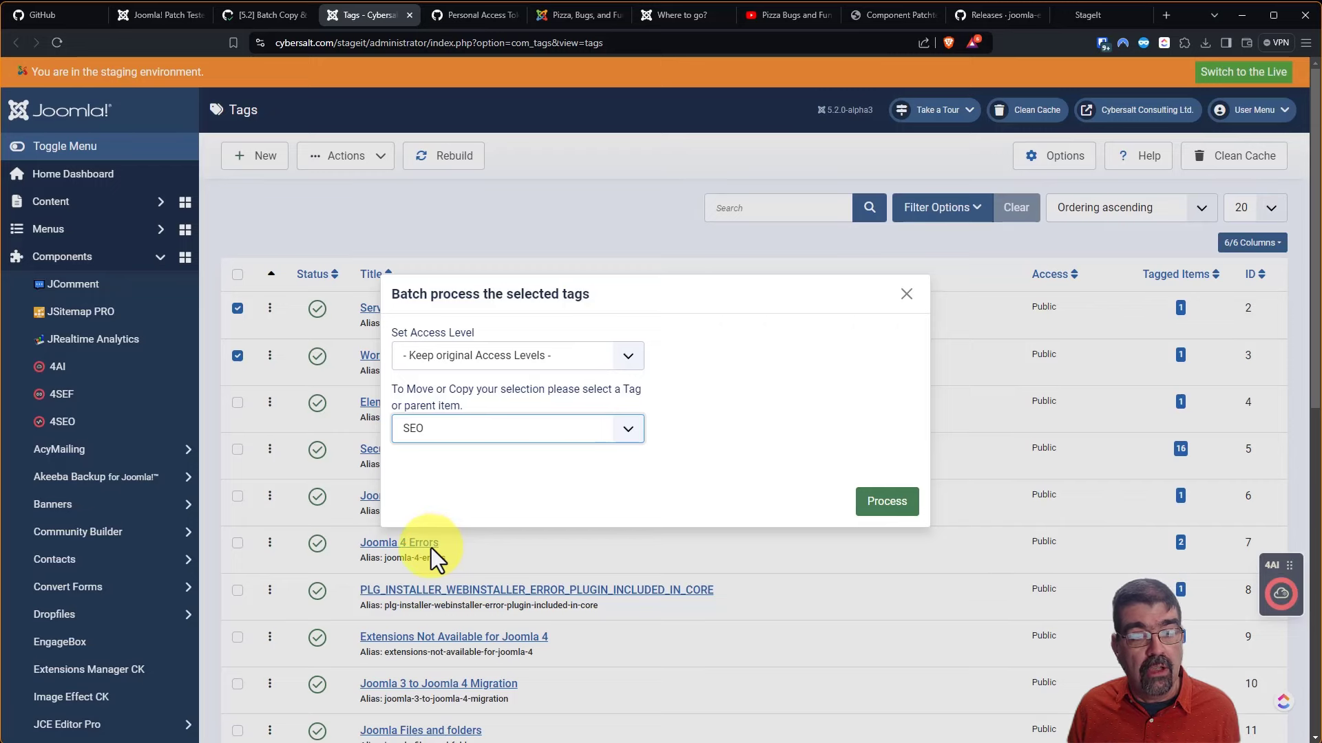
- Open pull request 41927 in the Joomla Issue Tracker from the Patch Tester and bring up its test result form
left_click(154, 15)
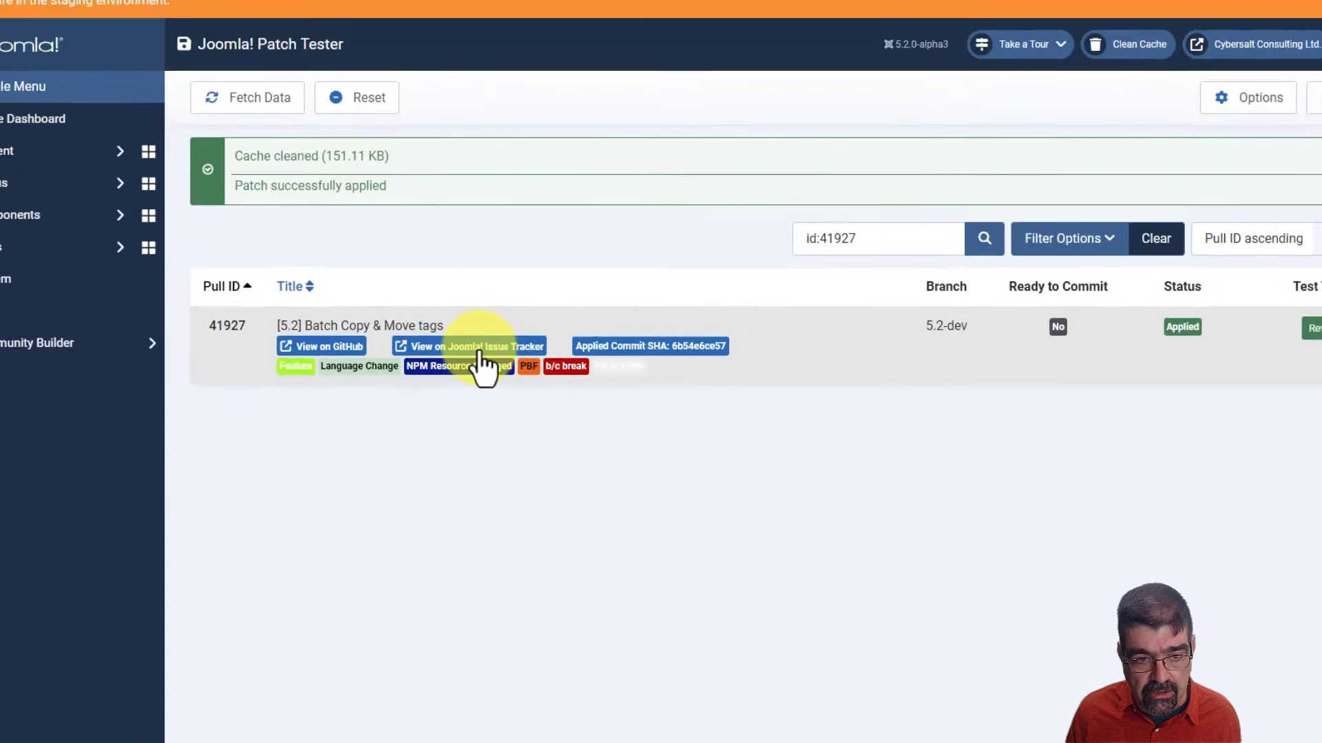
left_click(539, 210)
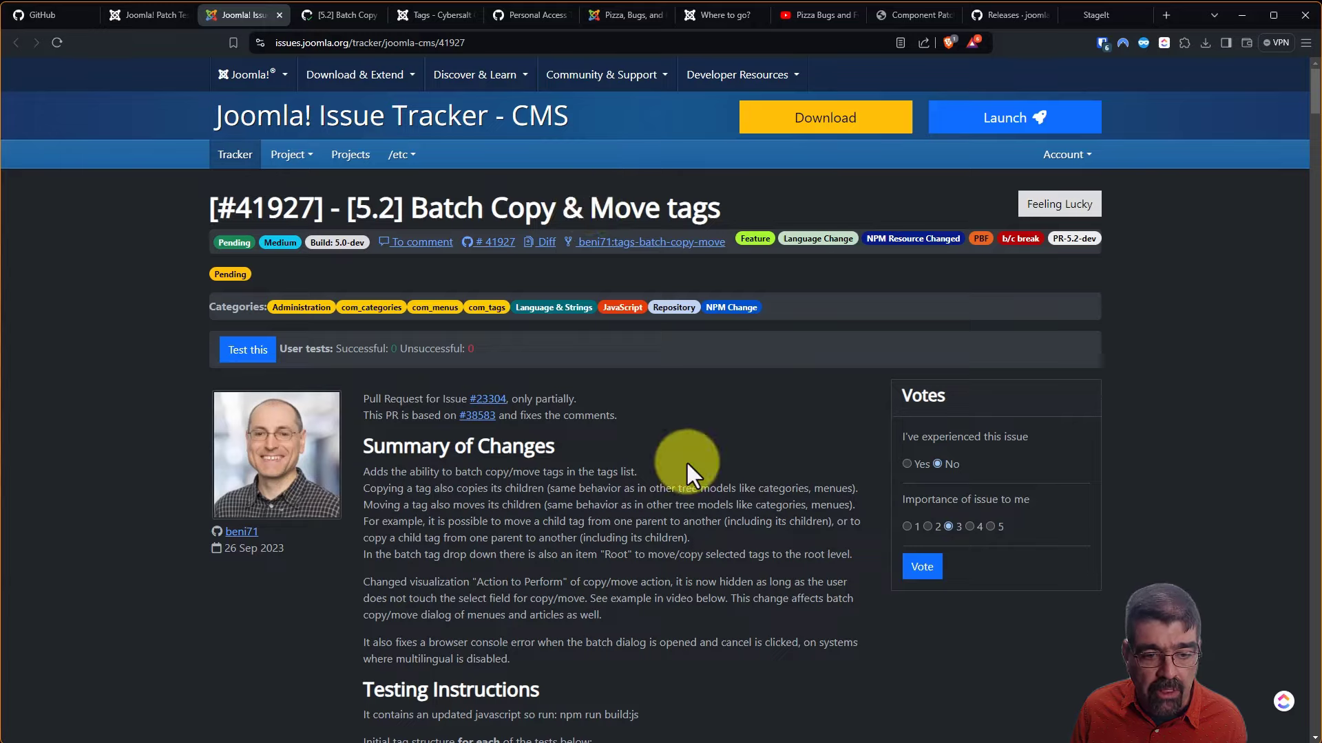
scroll(692, 473, "down", 15)
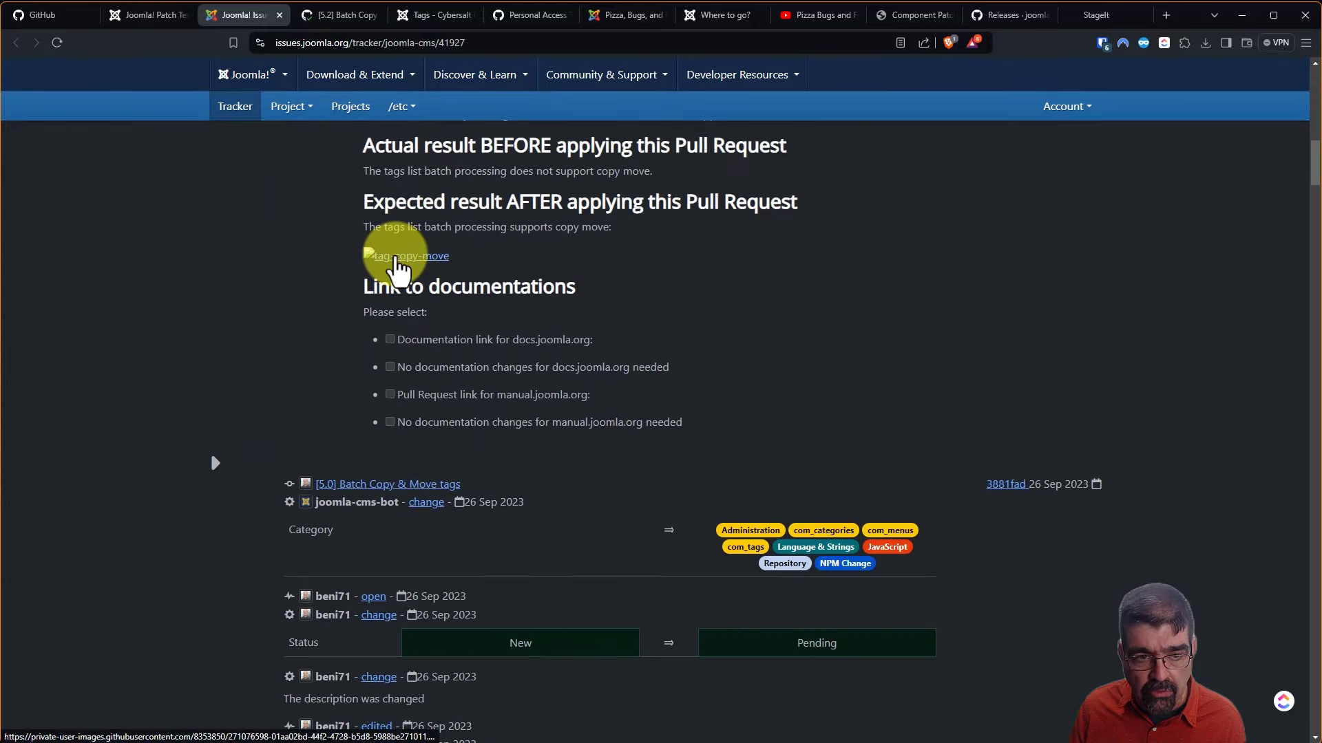
scroll(723, 399, "up", 9)
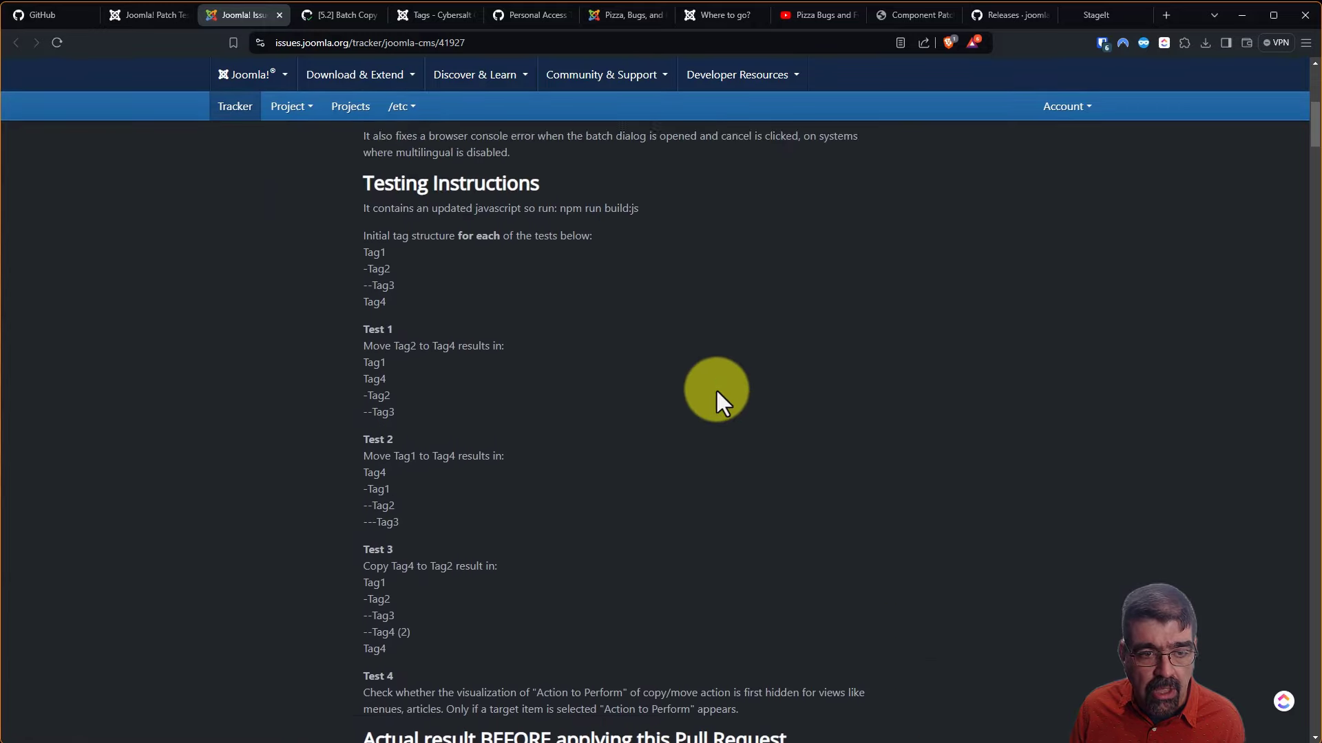
scroll(716, 389, "up", 8)
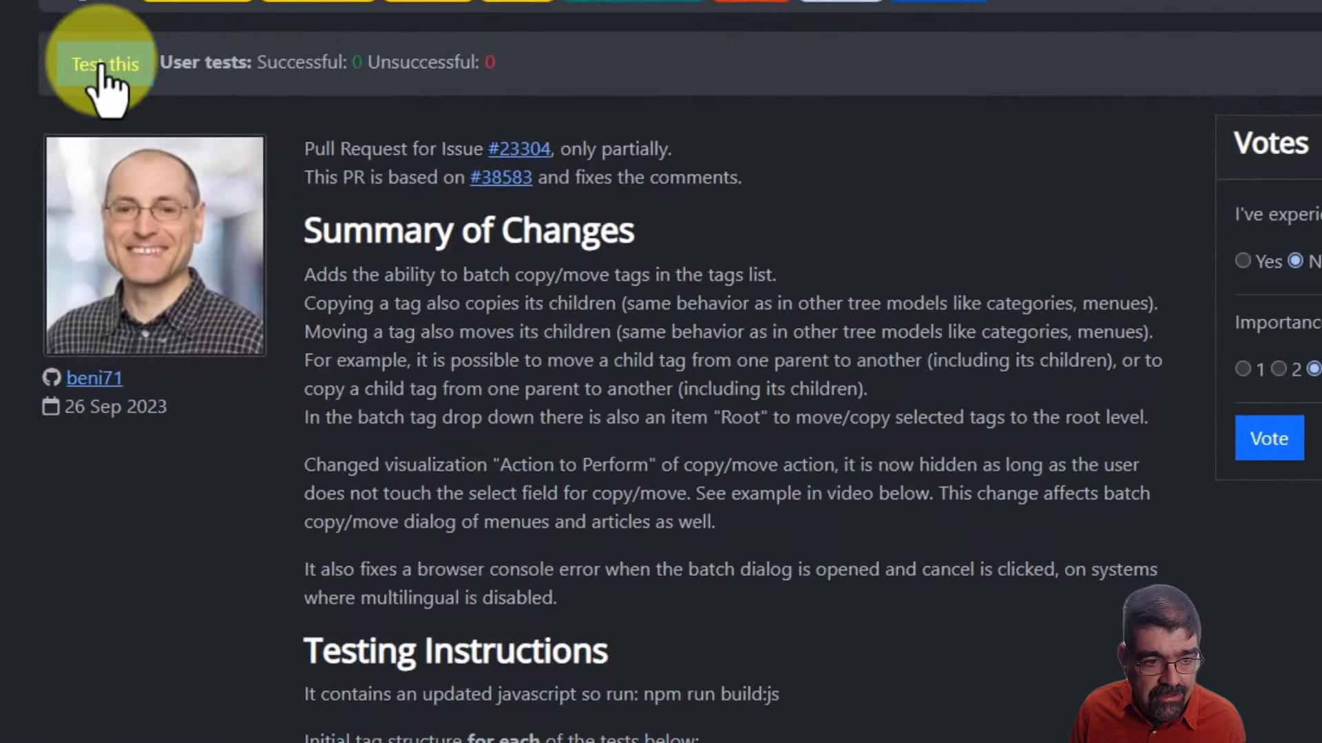
left_click(102, 66)
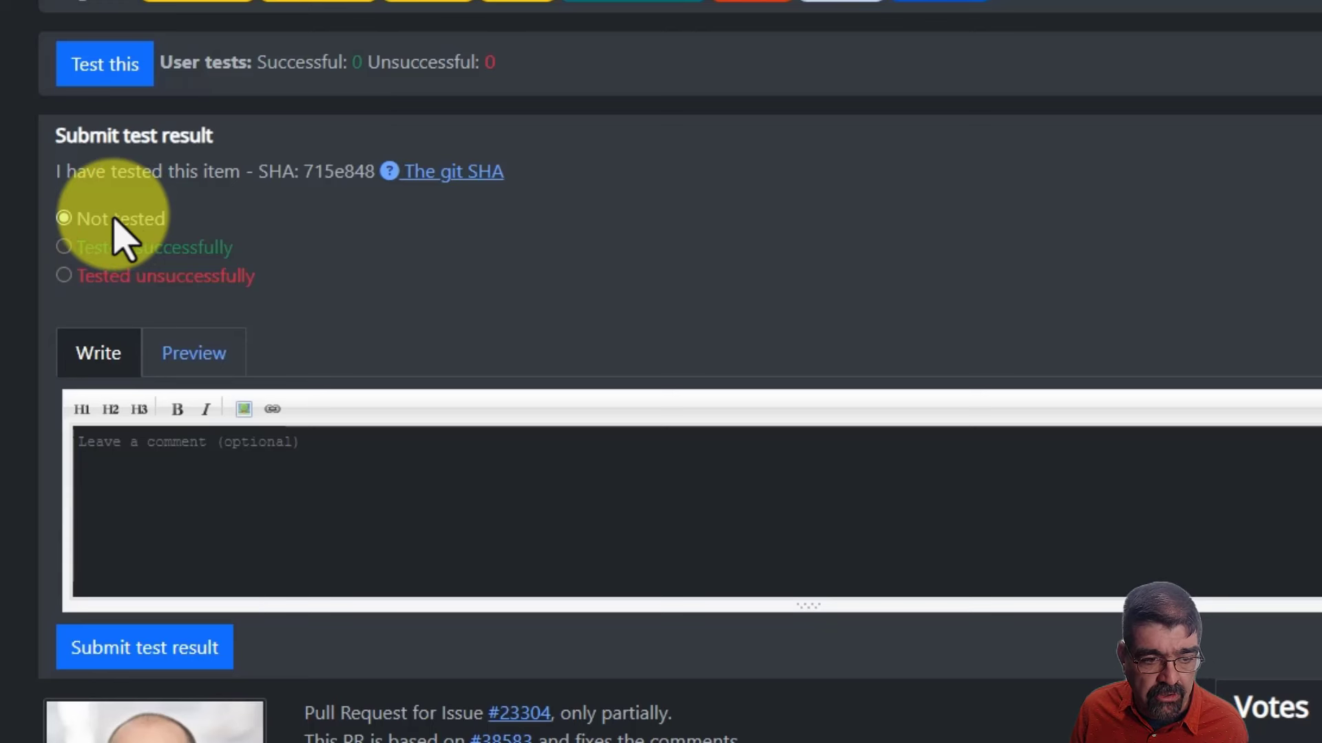
- Submit the test result as Tested unsuccessfully with the comment "The copy and move radio buttons did not show up for me."
left_click(65, 251)
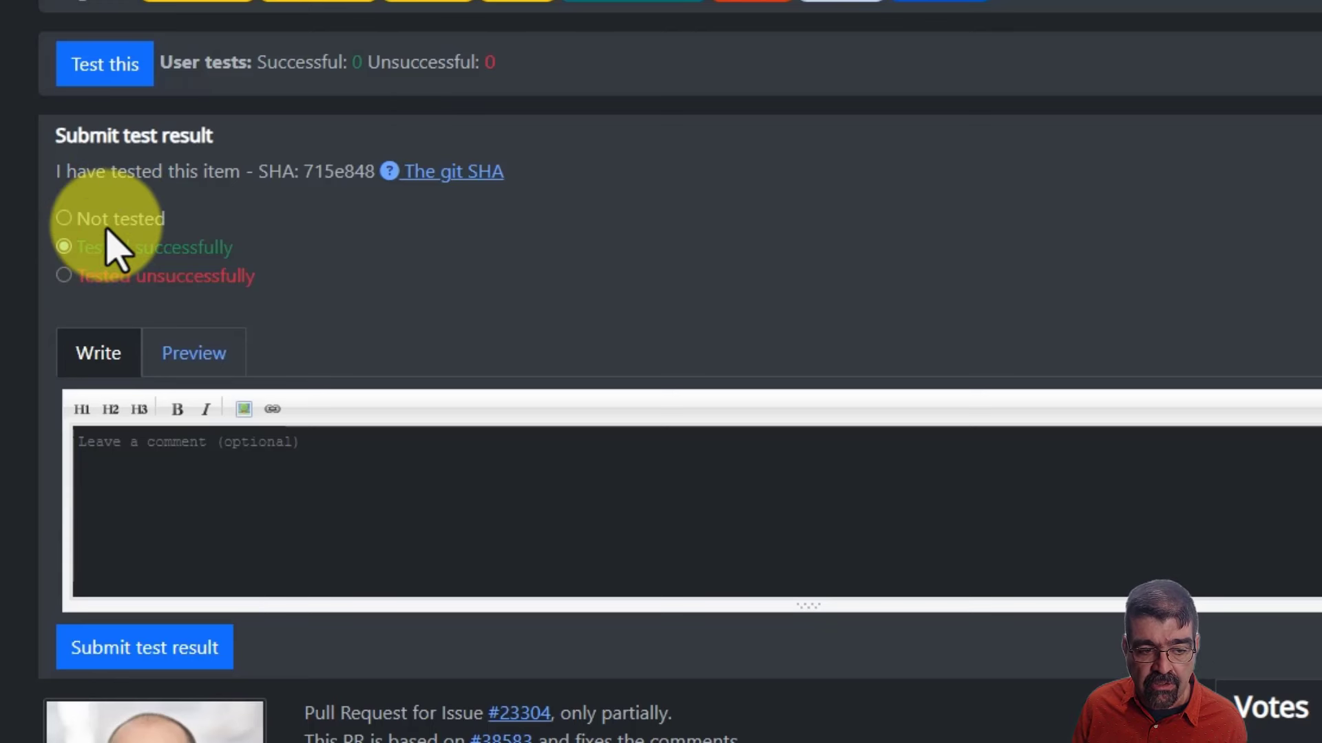
left_click(67, 277)
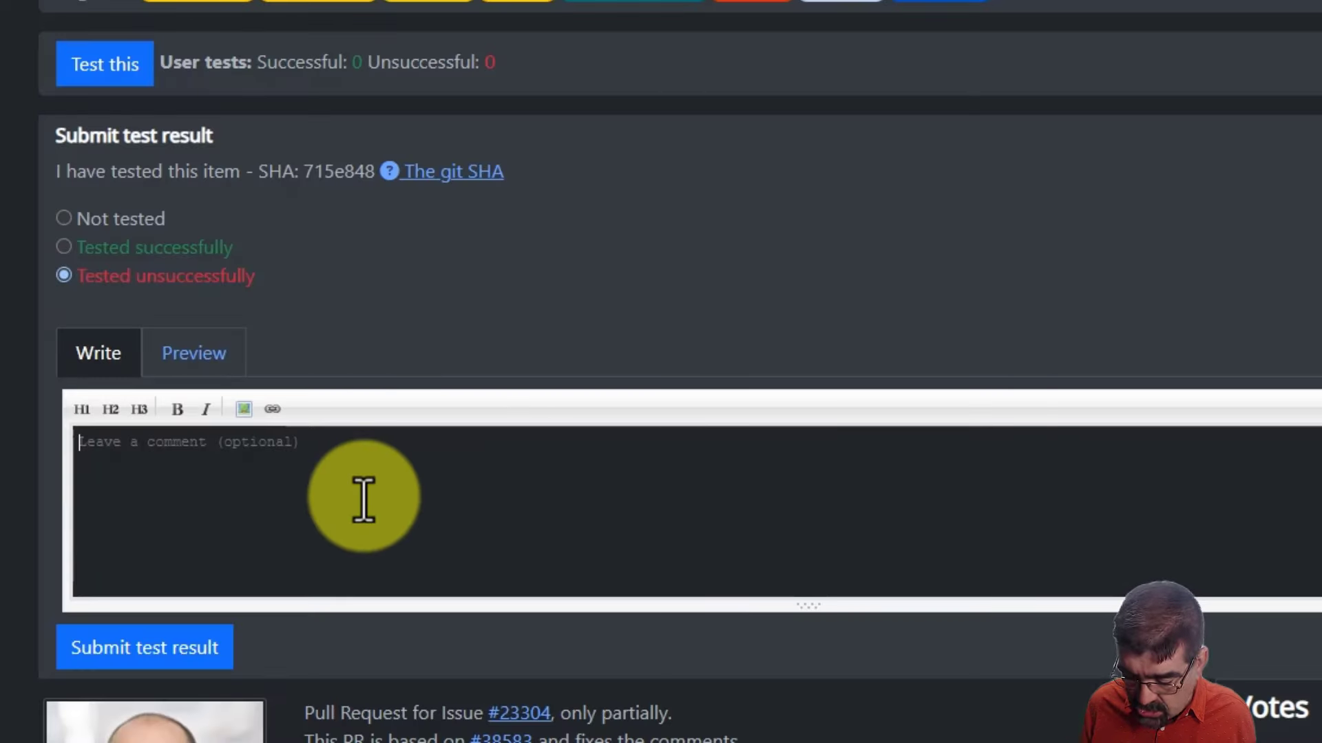
type("The copy ")
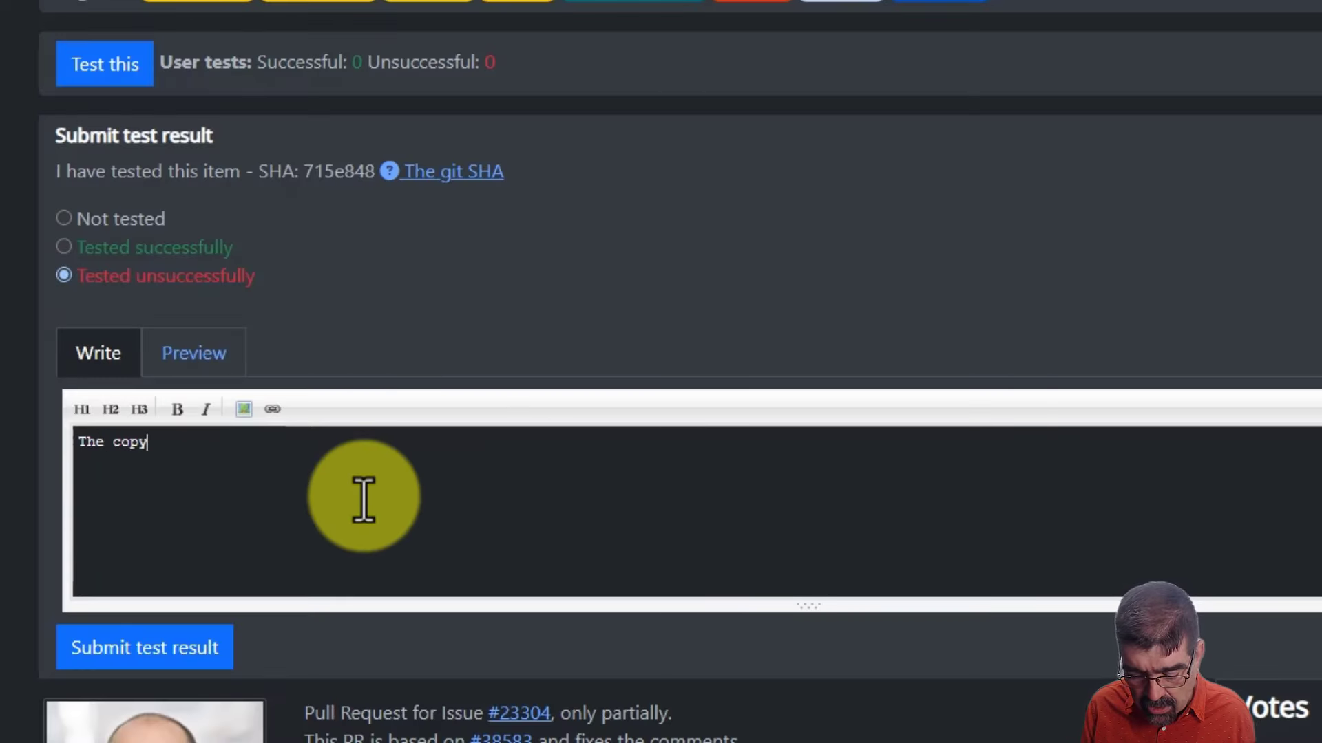
type("and ")
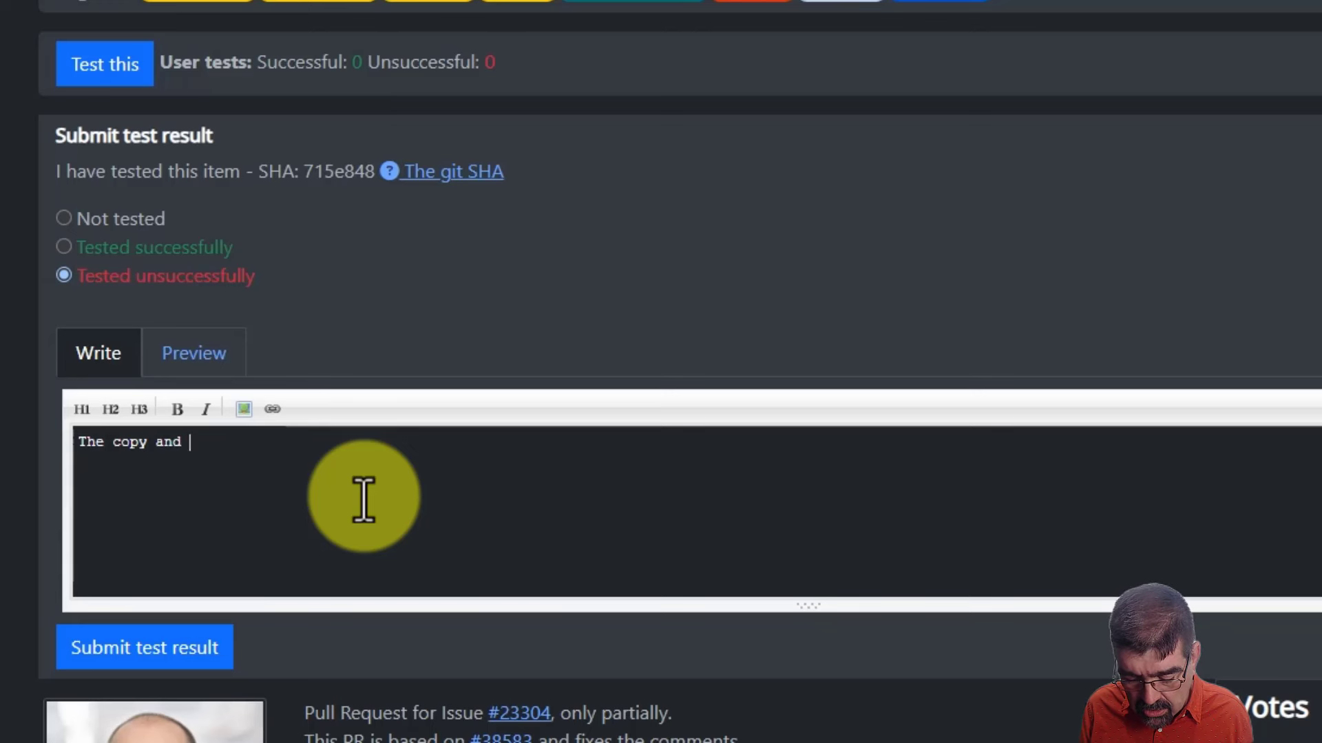
type("move radio but")
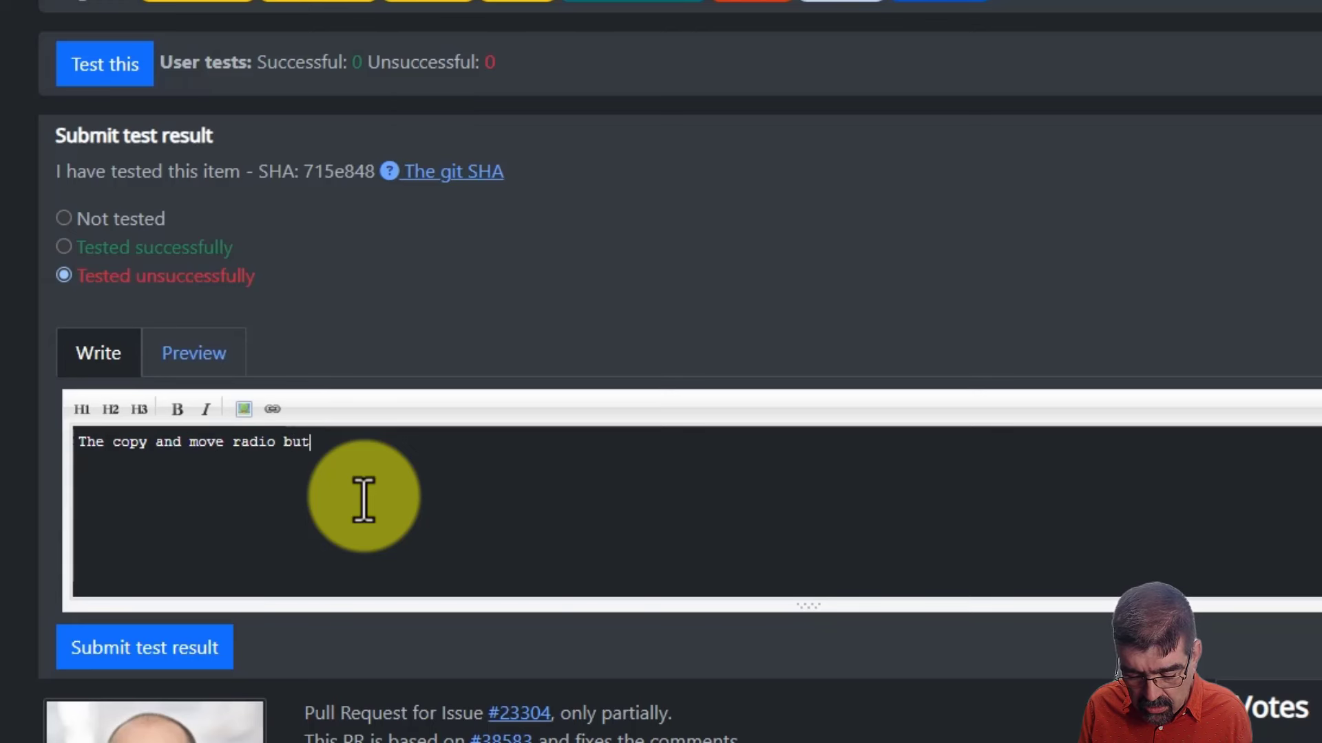
type("tons did not show up for me")
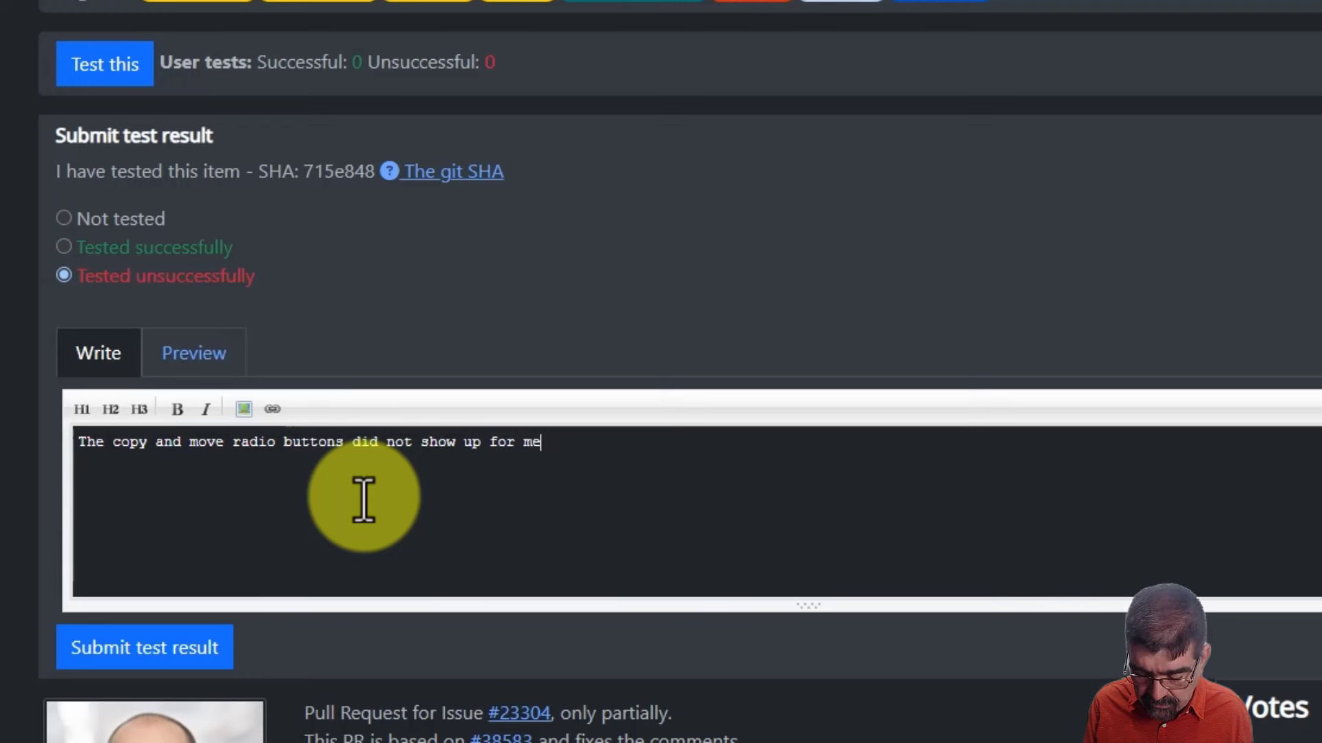
type(".")
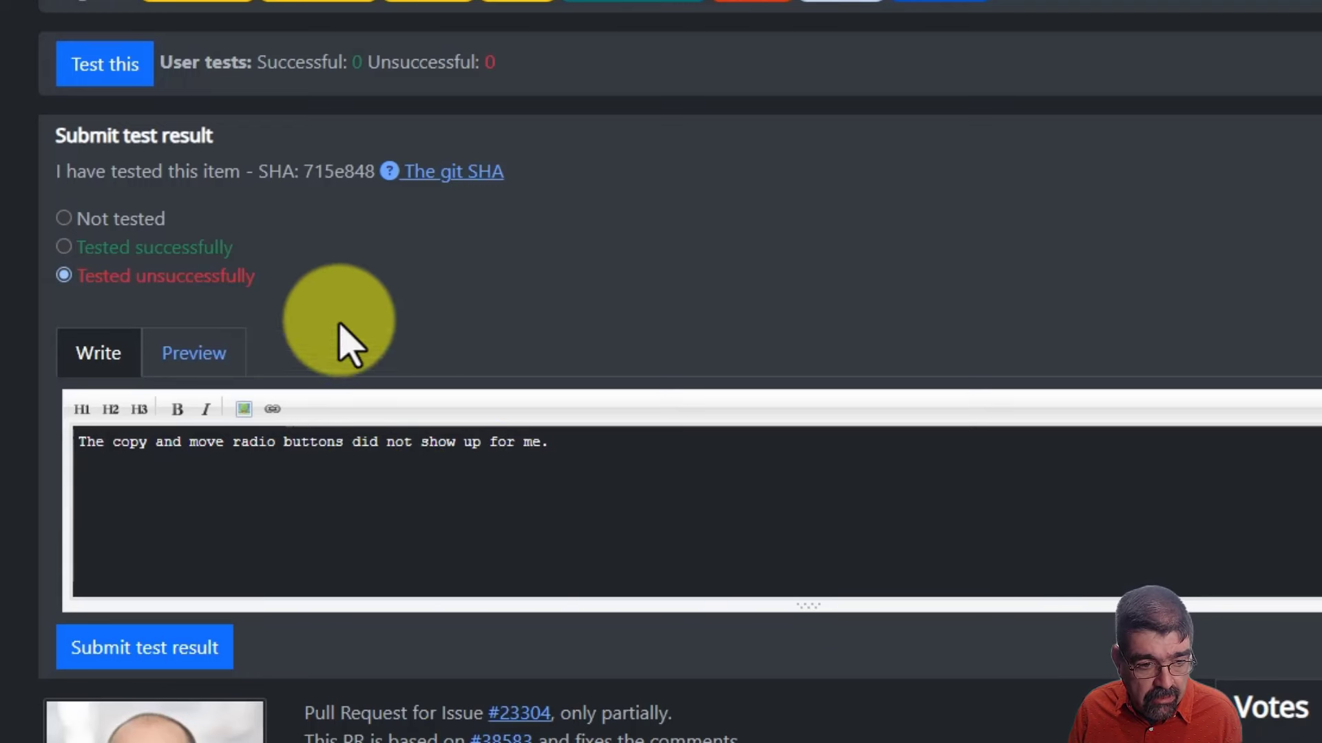
left_click(160, 657)
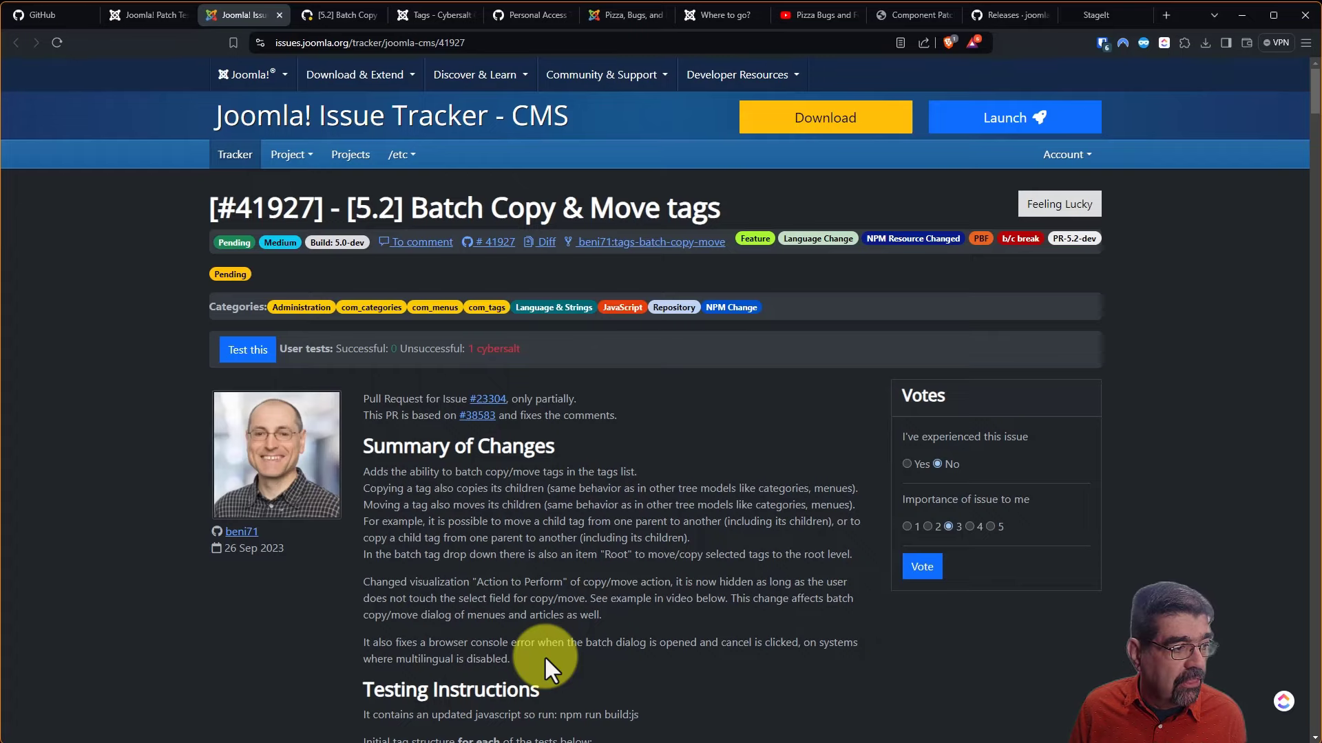
- Return to the Patch Tester and search for the pull request with id:35228
left_click(128, 13)
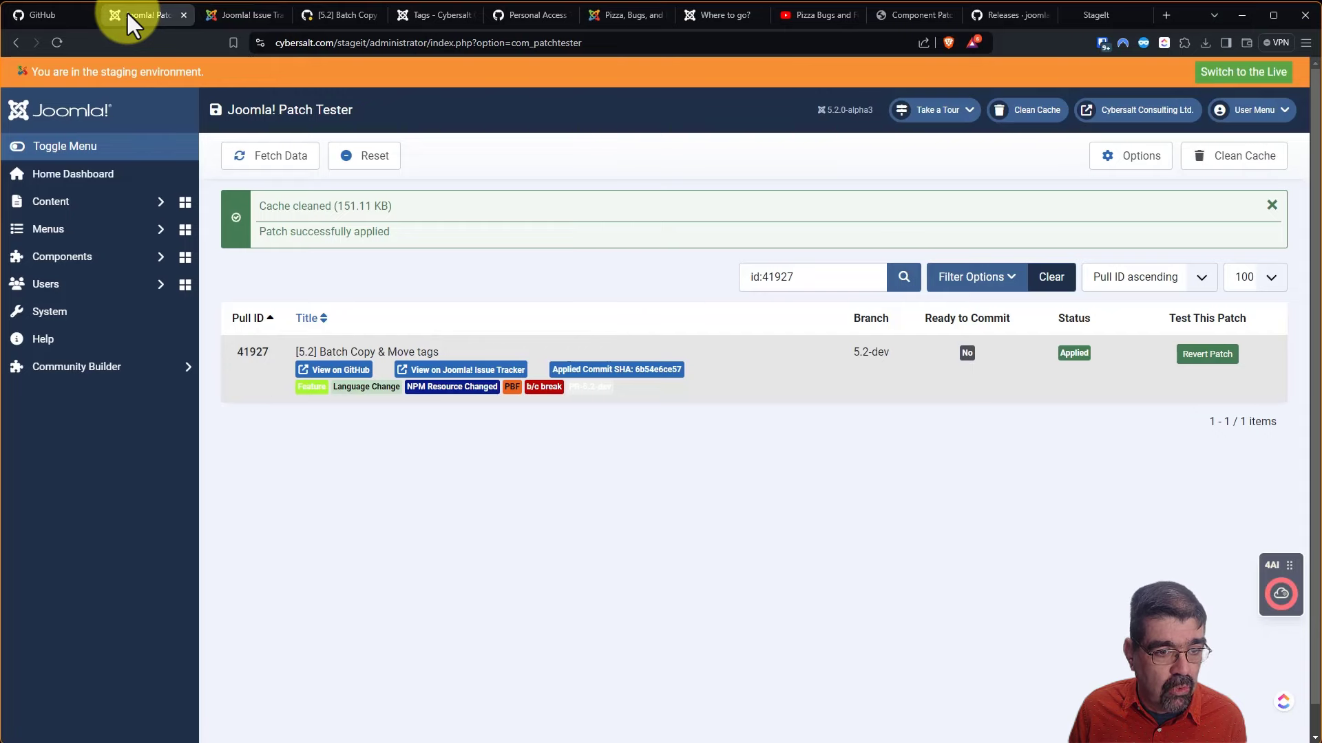
left_click_drag(762, 276, 867, 277)
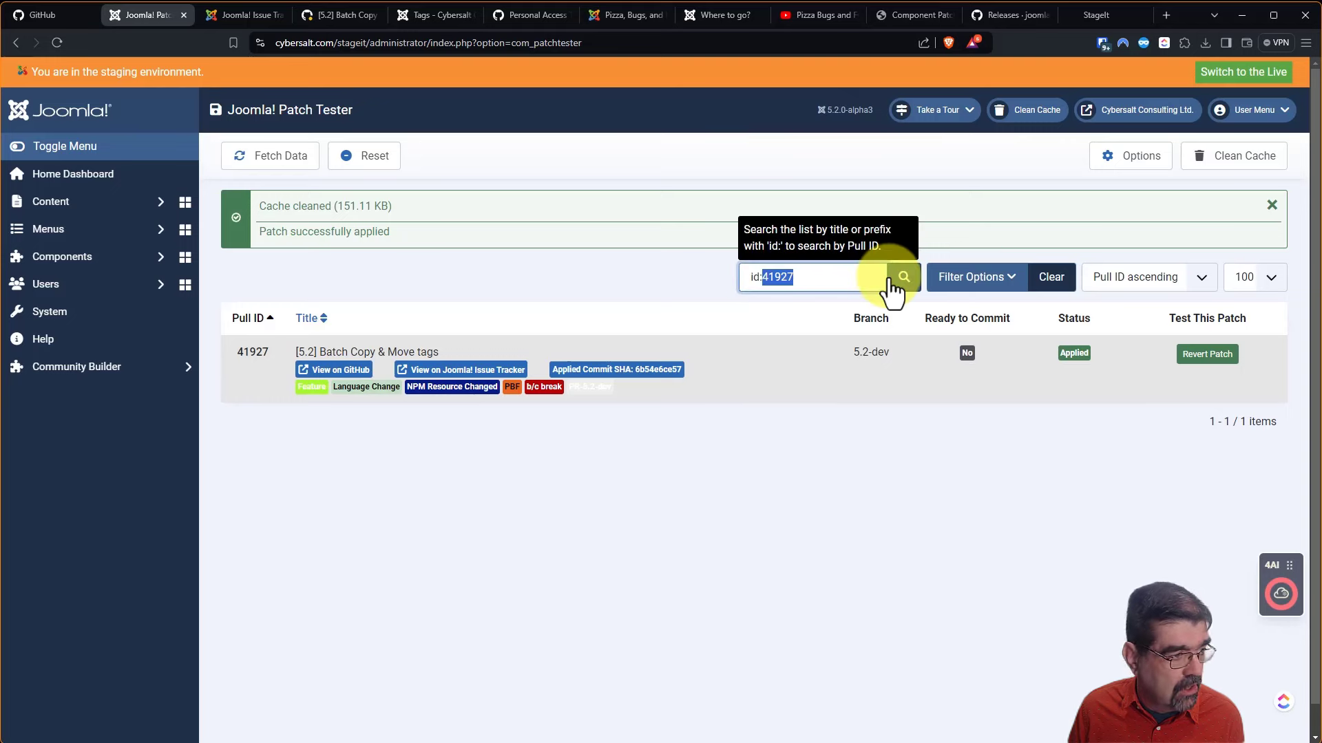
type("35228")
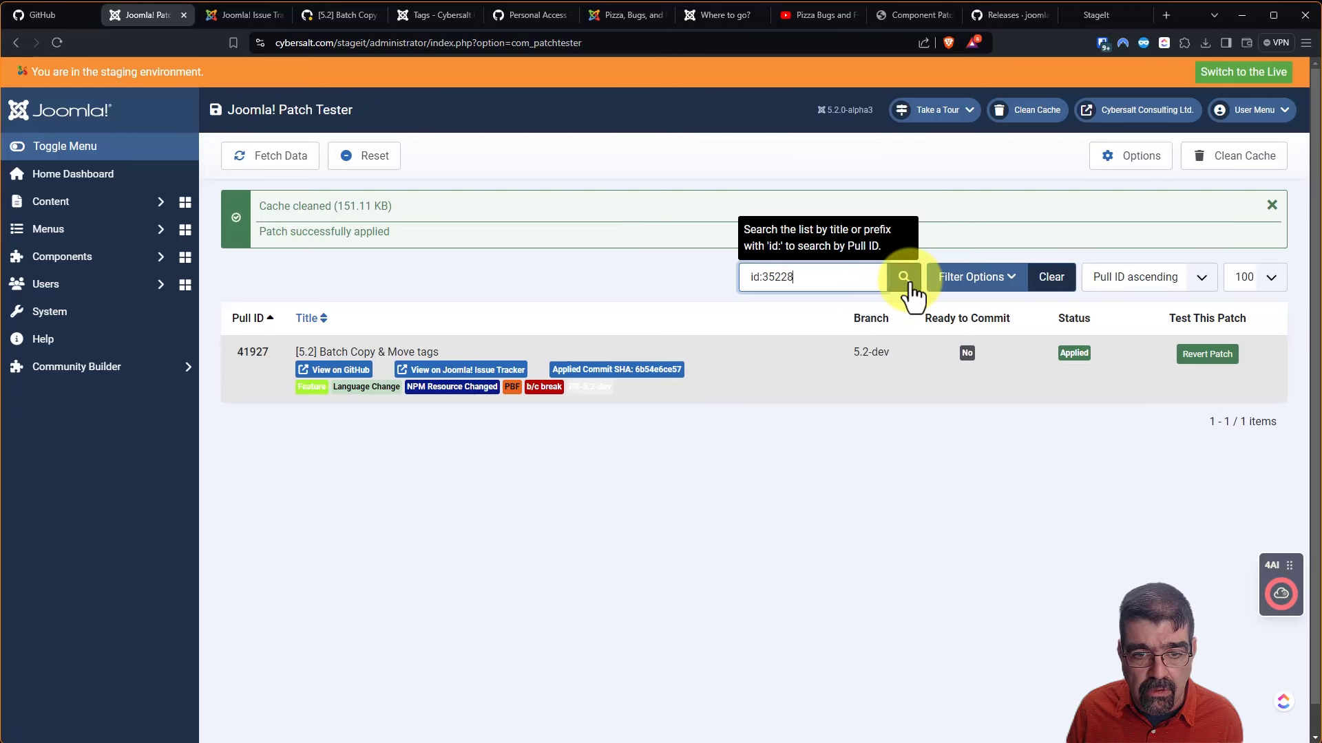
left_click(909, 281)
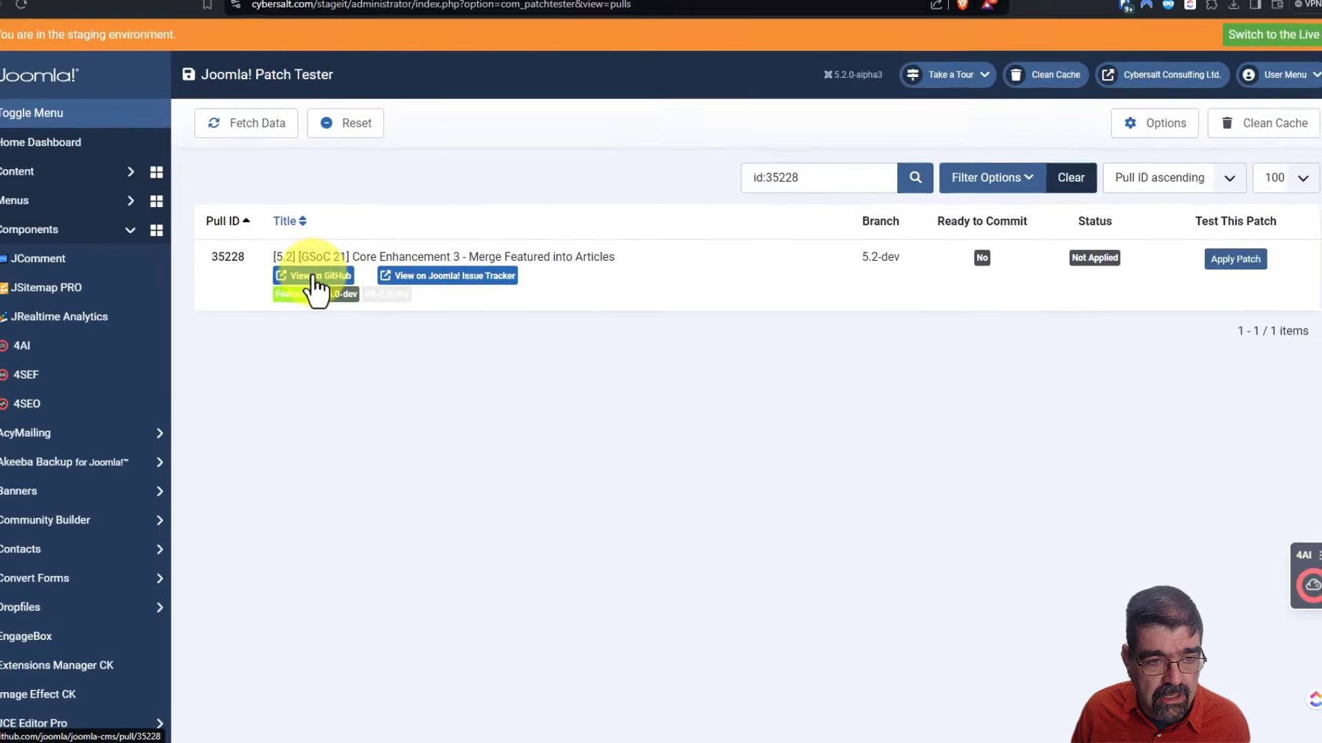
- Open pull request 35228 on GitHub and review its summary of changes, testing instructions and expected result
left_click(315, 278)
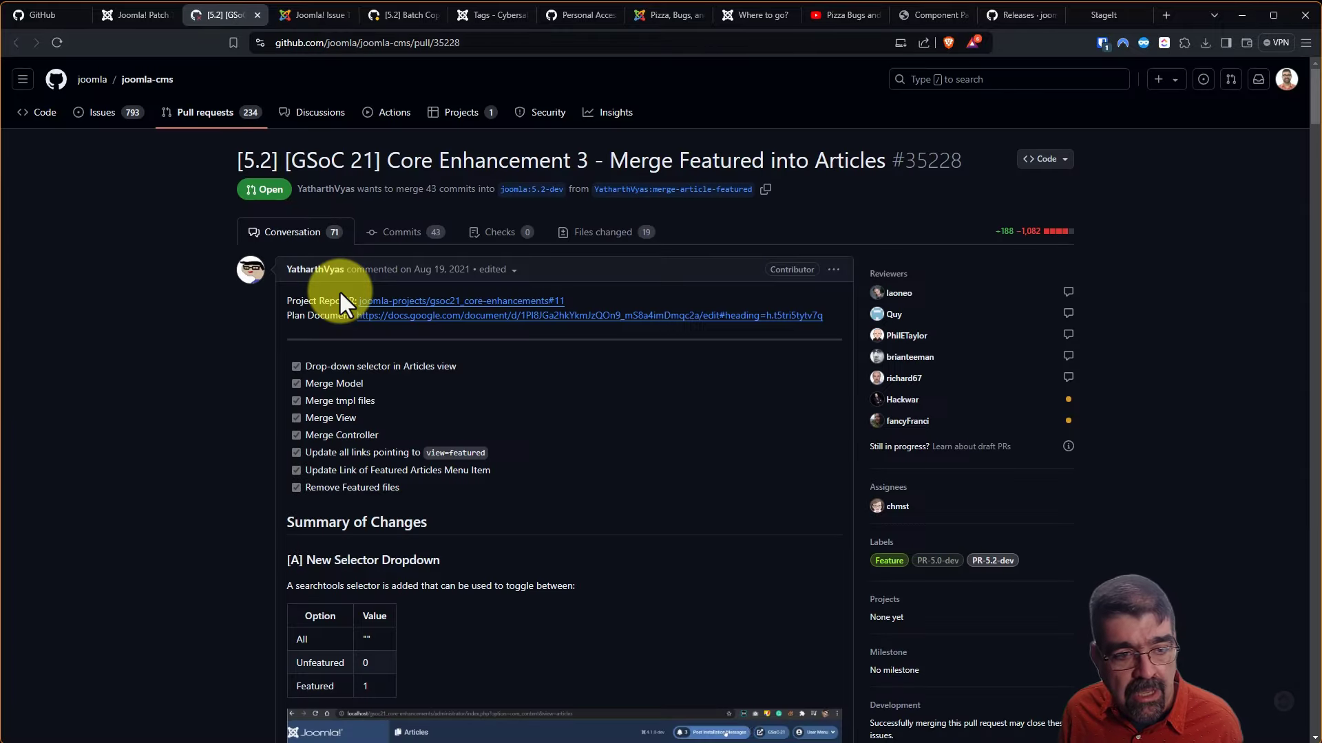
scroll(516, 399, "down", 7)
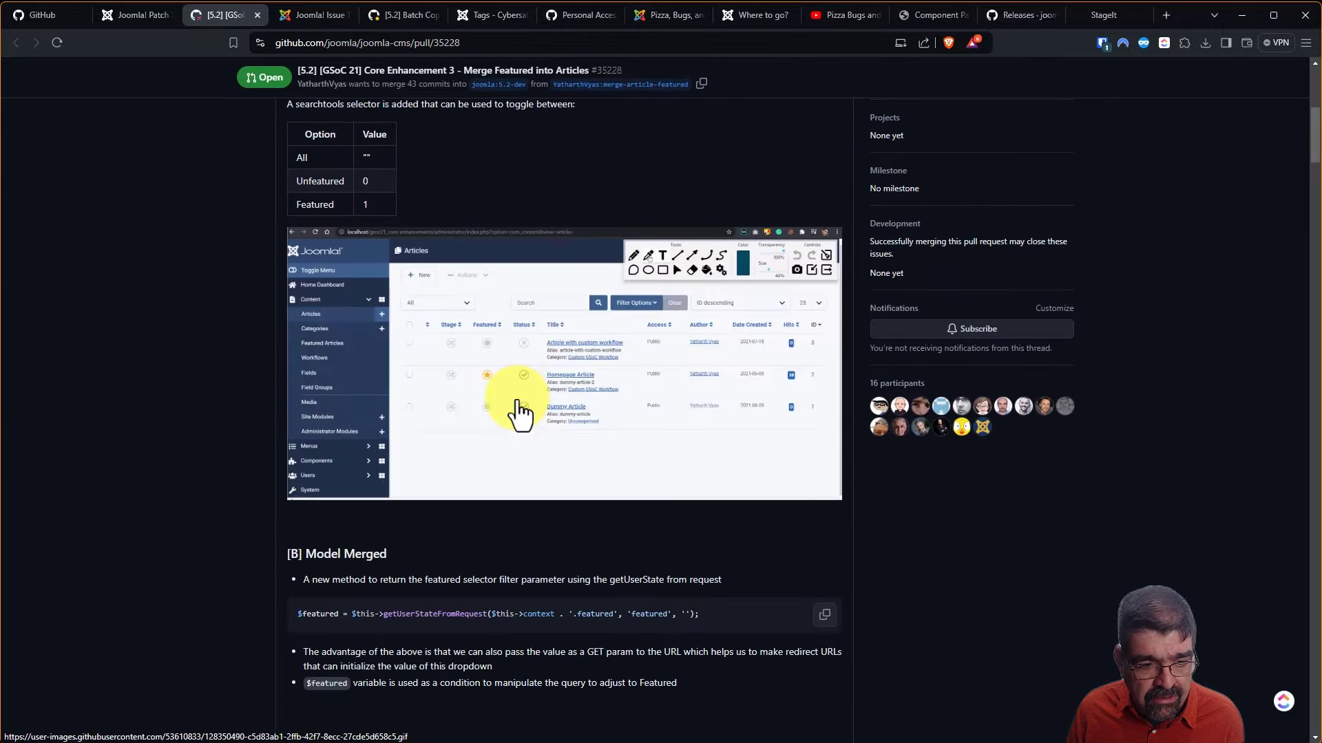
scroll(517, 401, "down", 8)
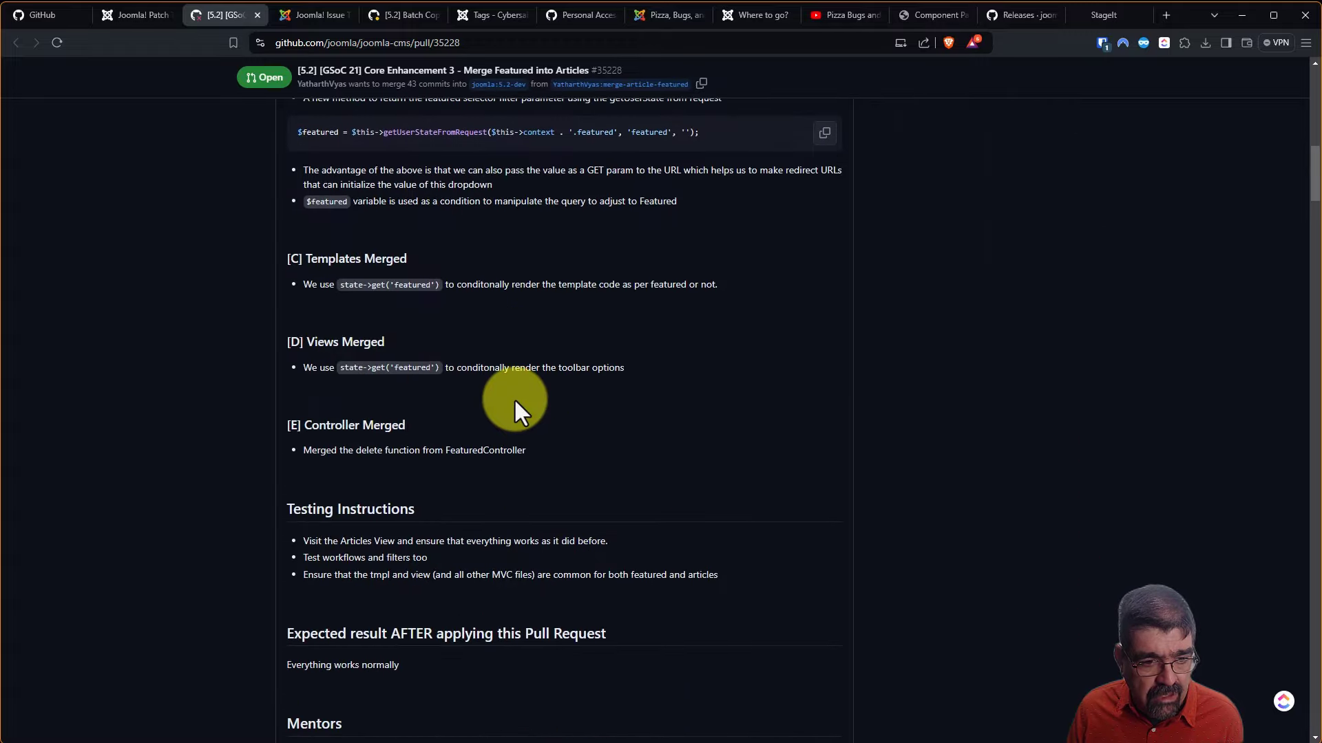
scroll(516, 411, "down", 1)
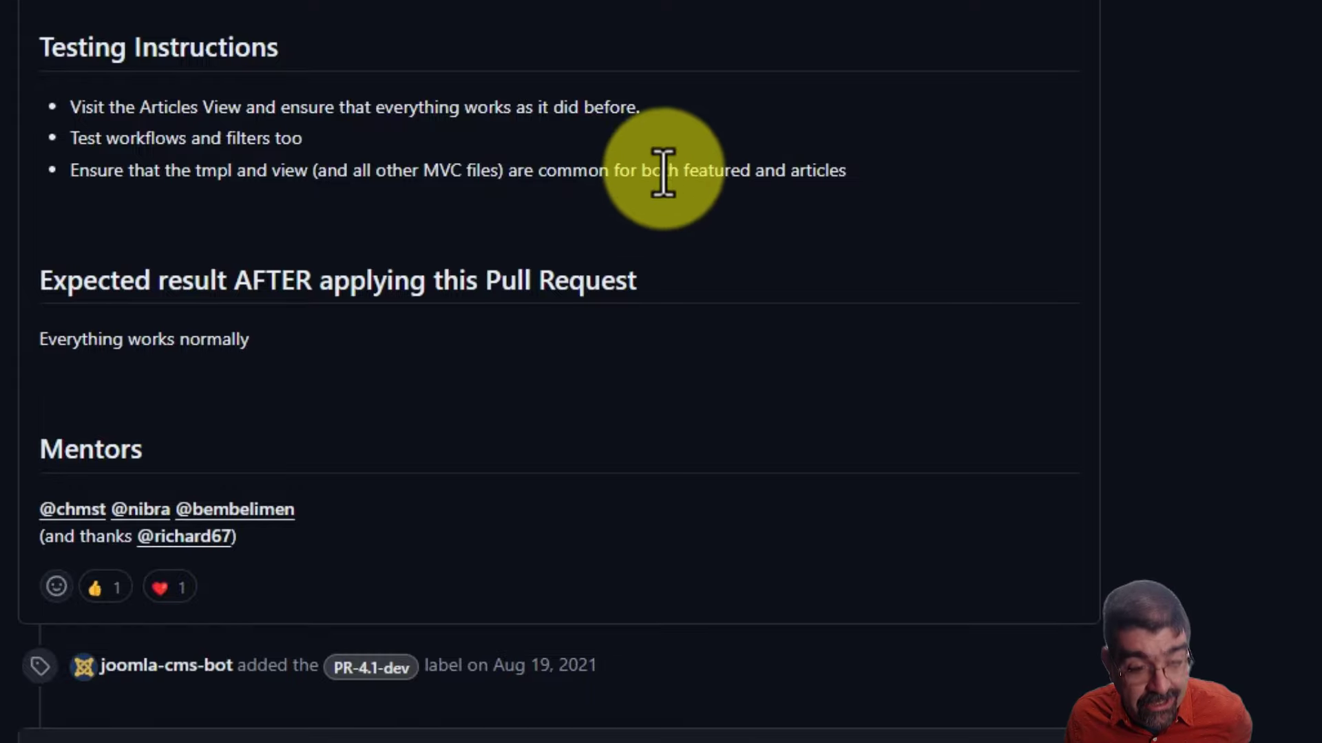
scroll(763, 99, "up", 5)
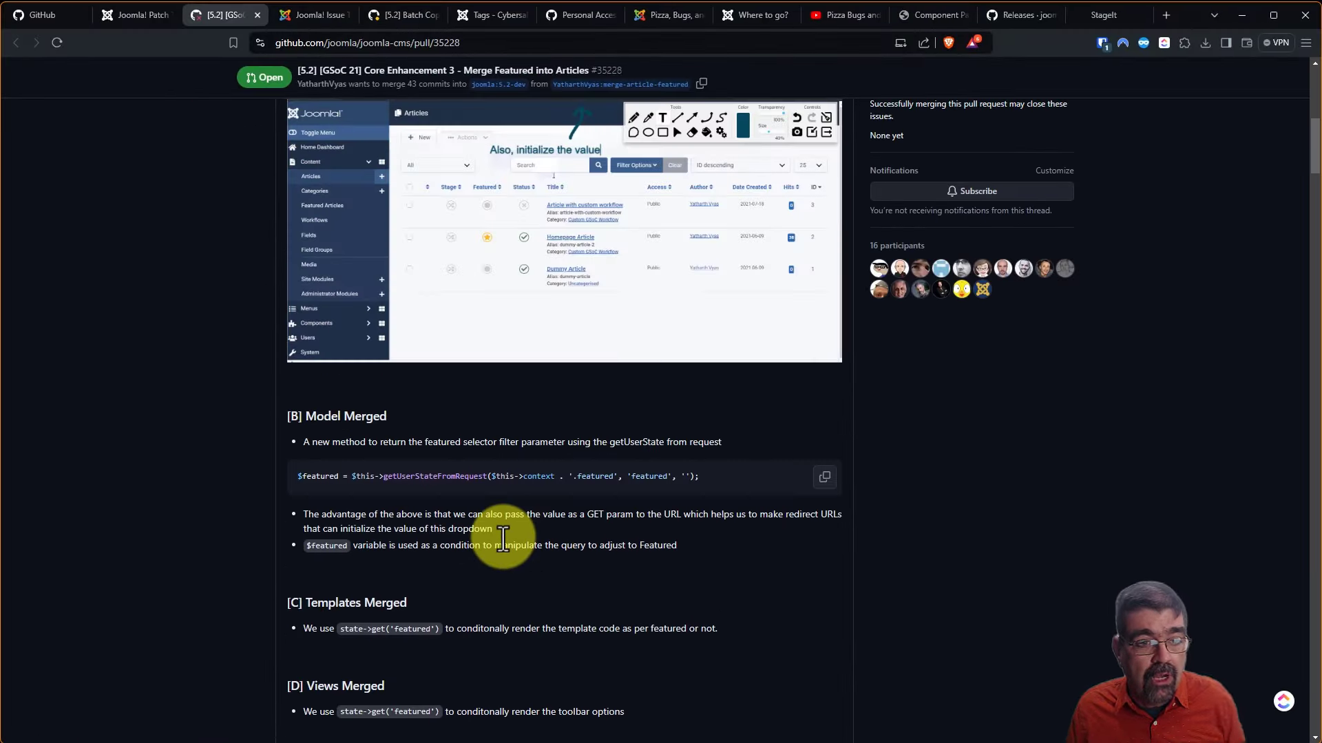
scroll(503, 537, "up", 9)
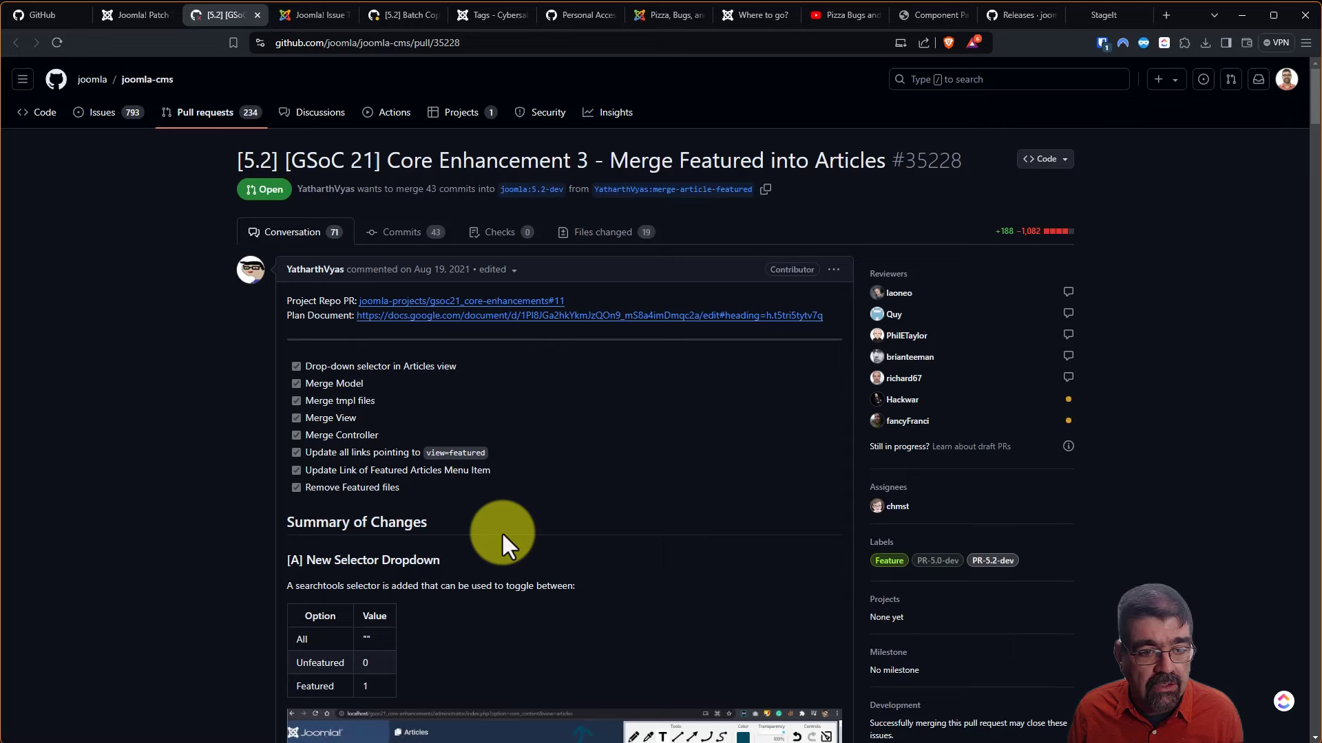
scroll(498, 524, "down", 6)
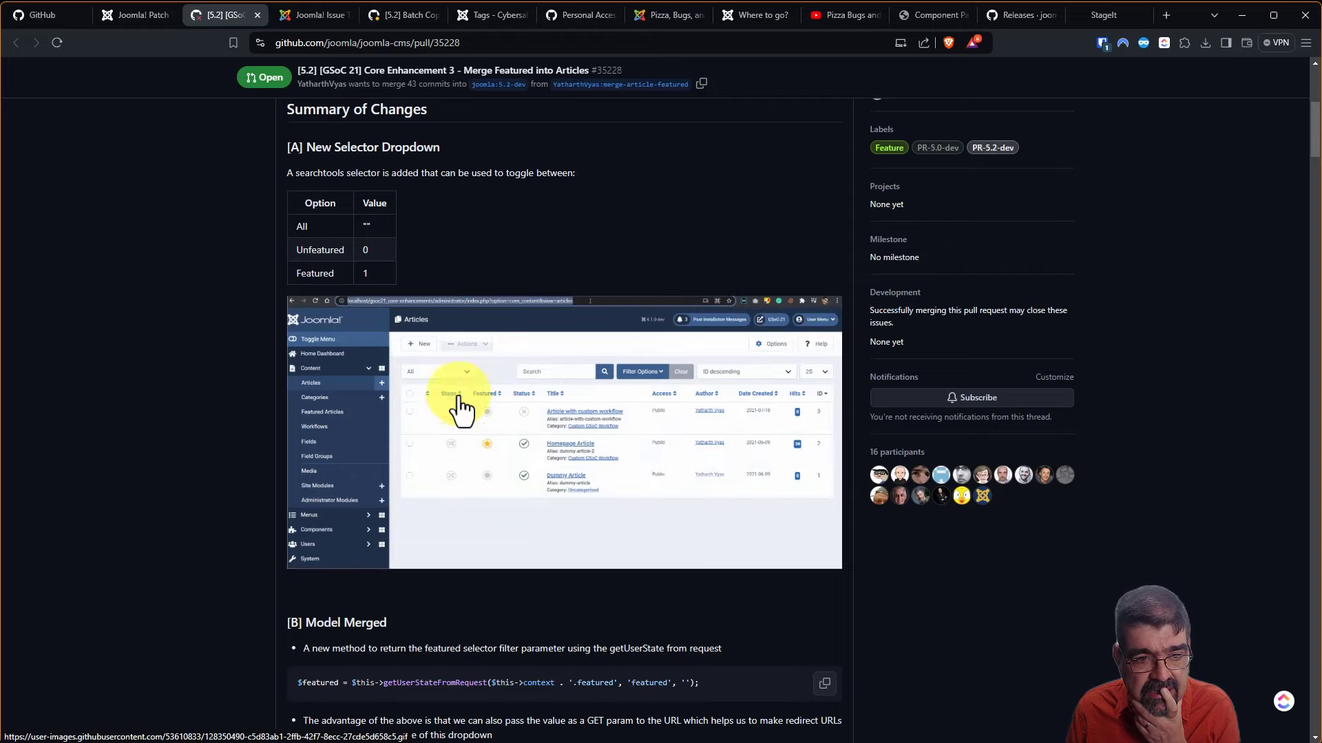
scroll(534, 403, "up", 6)
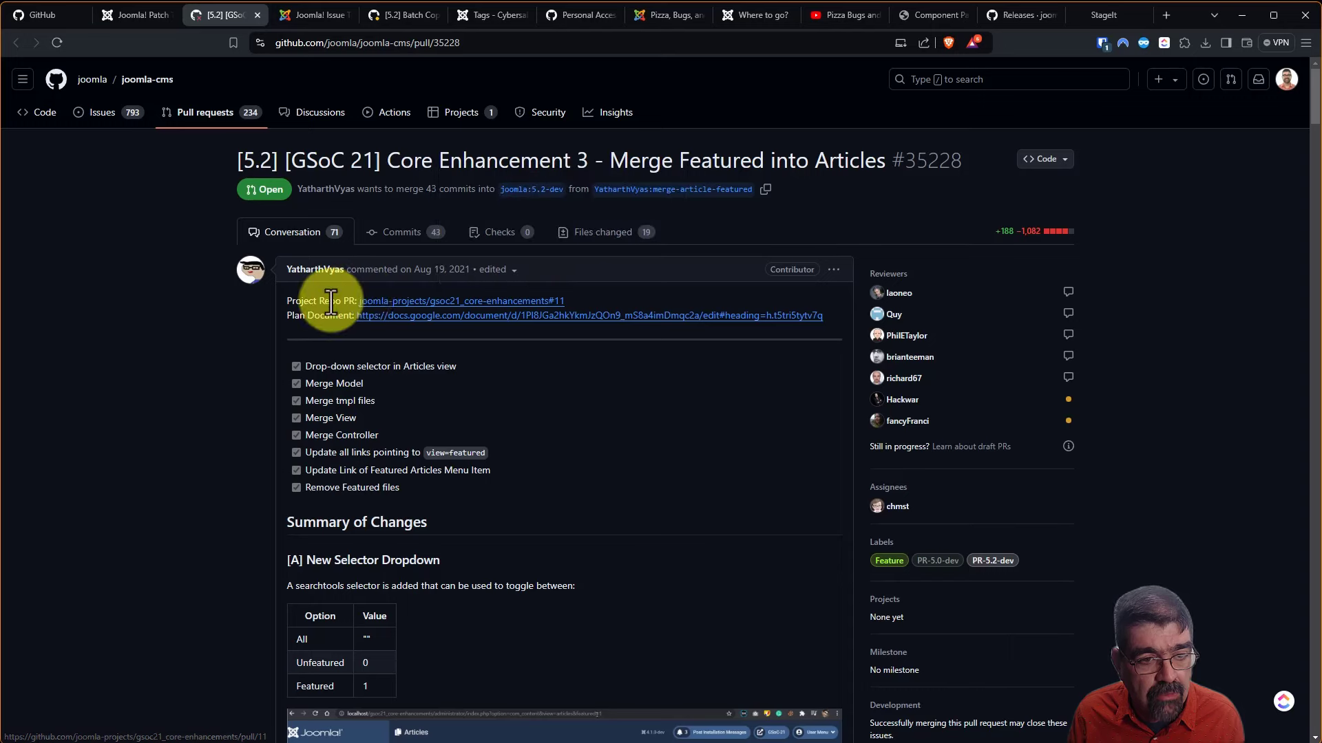
- Follow the project repo pull request to its plan document and read the proposed approach for merging featured into articles
left_click(422, 303)
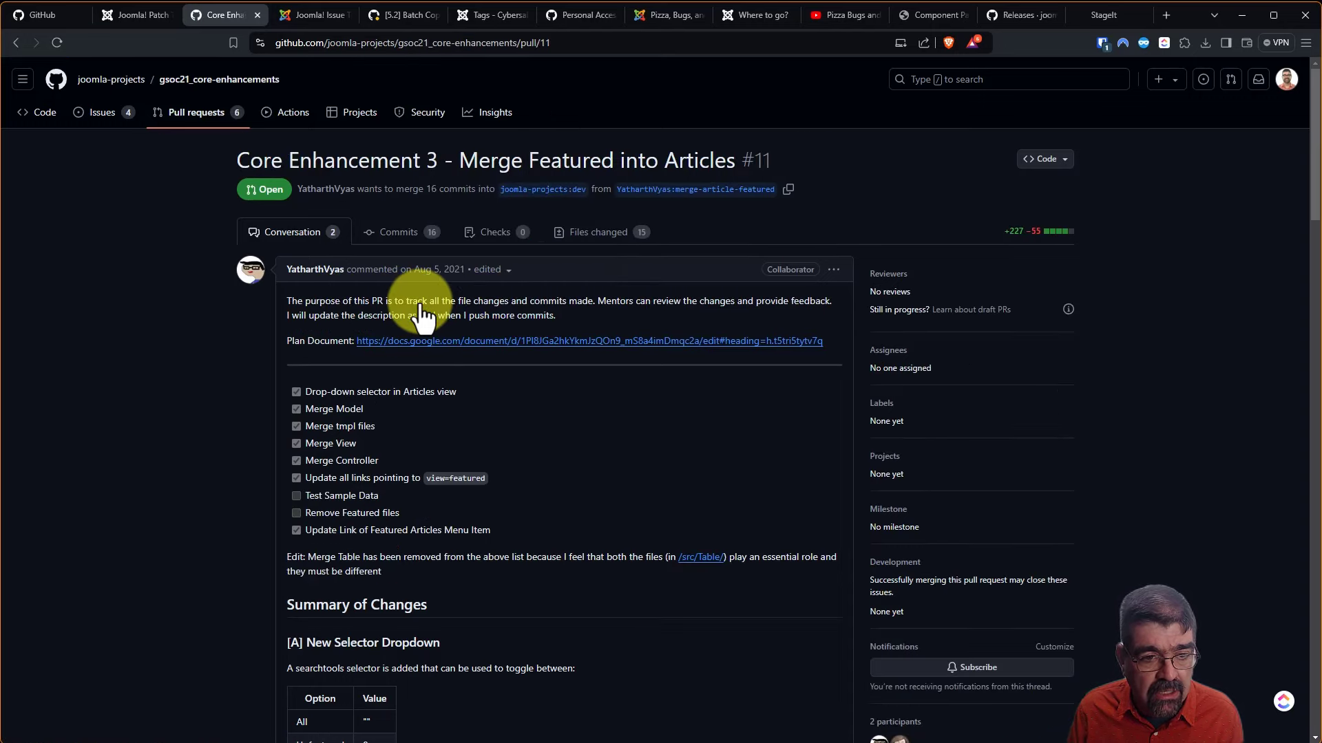
left_click(473, 346)
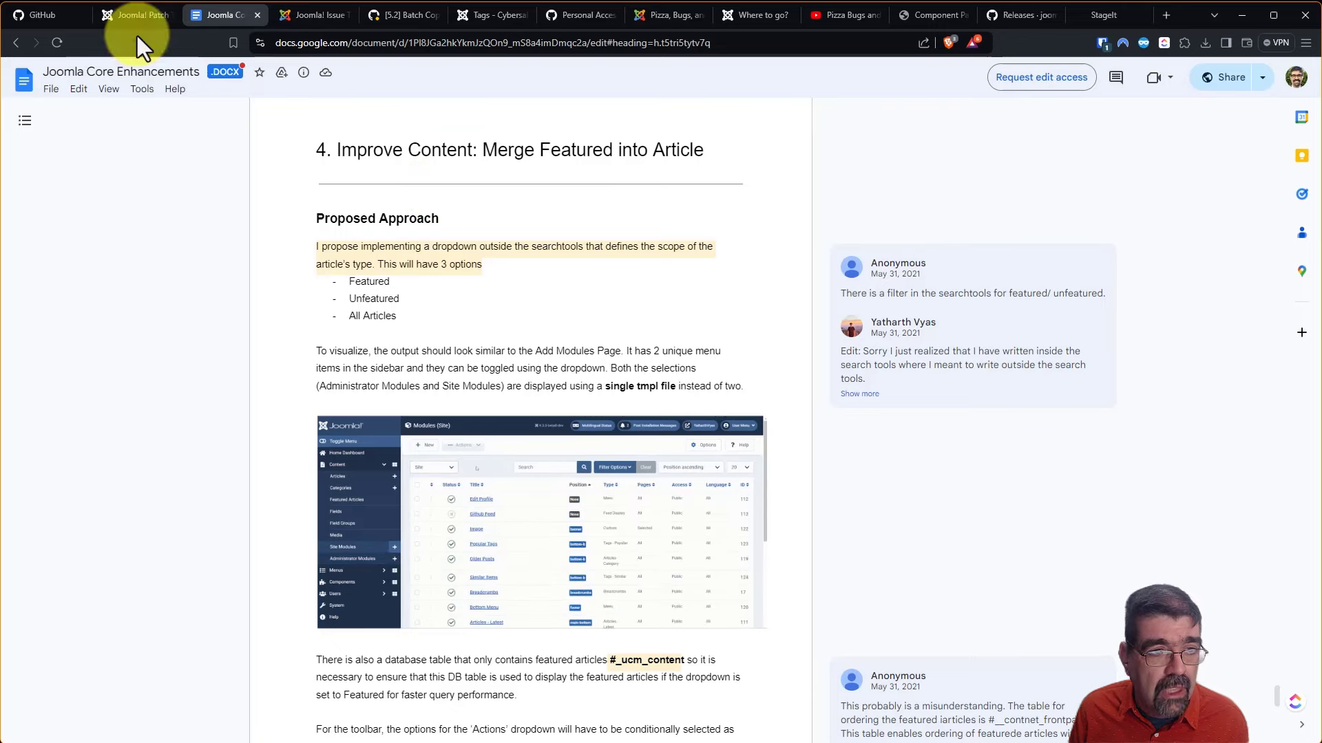
scroll(574, 296, "down", 10)
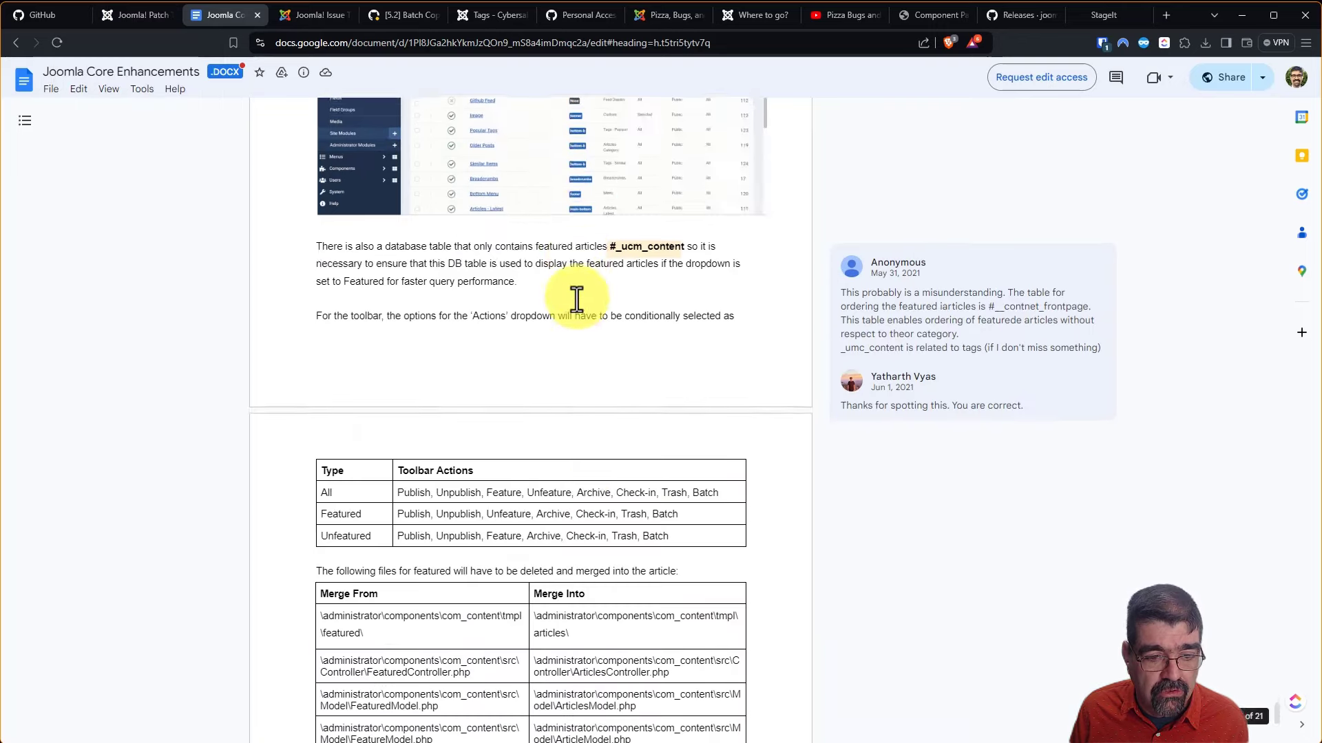
scroll(573, 296, "up", 7)
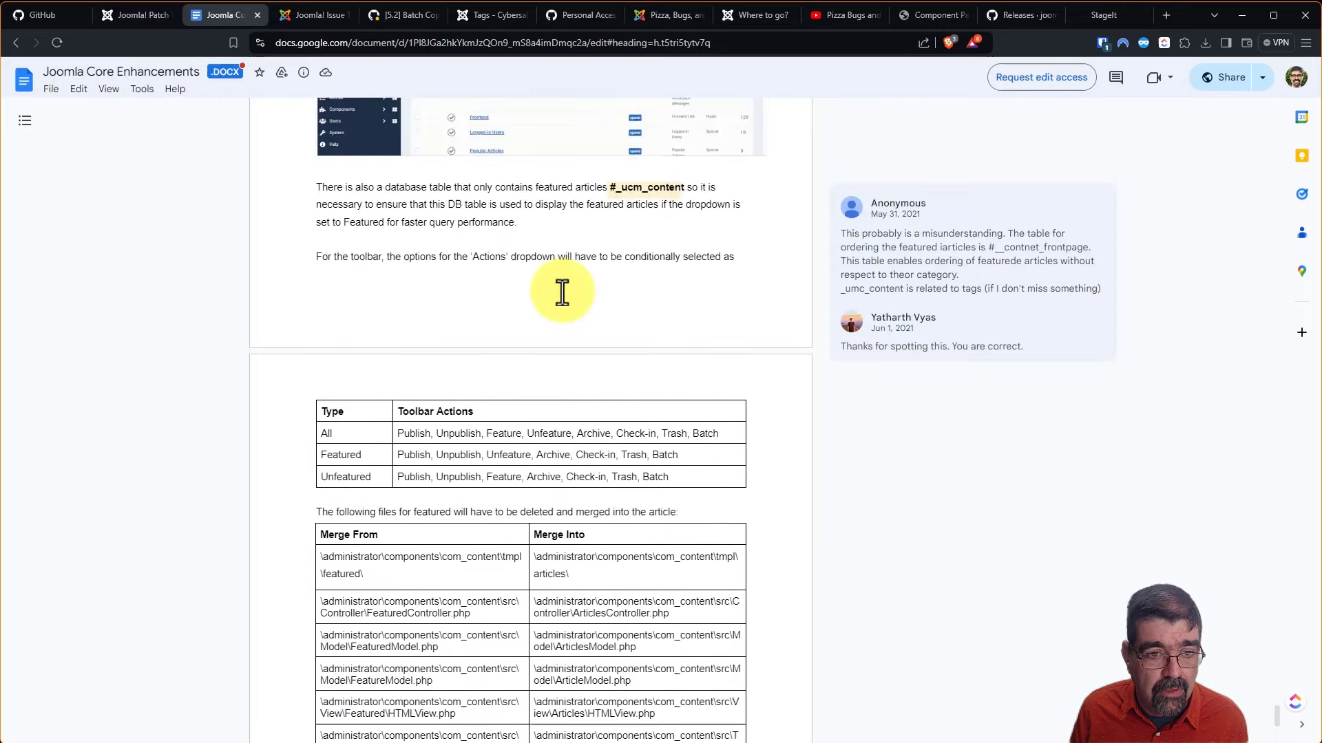
scroll(561, 293, "up", 4)
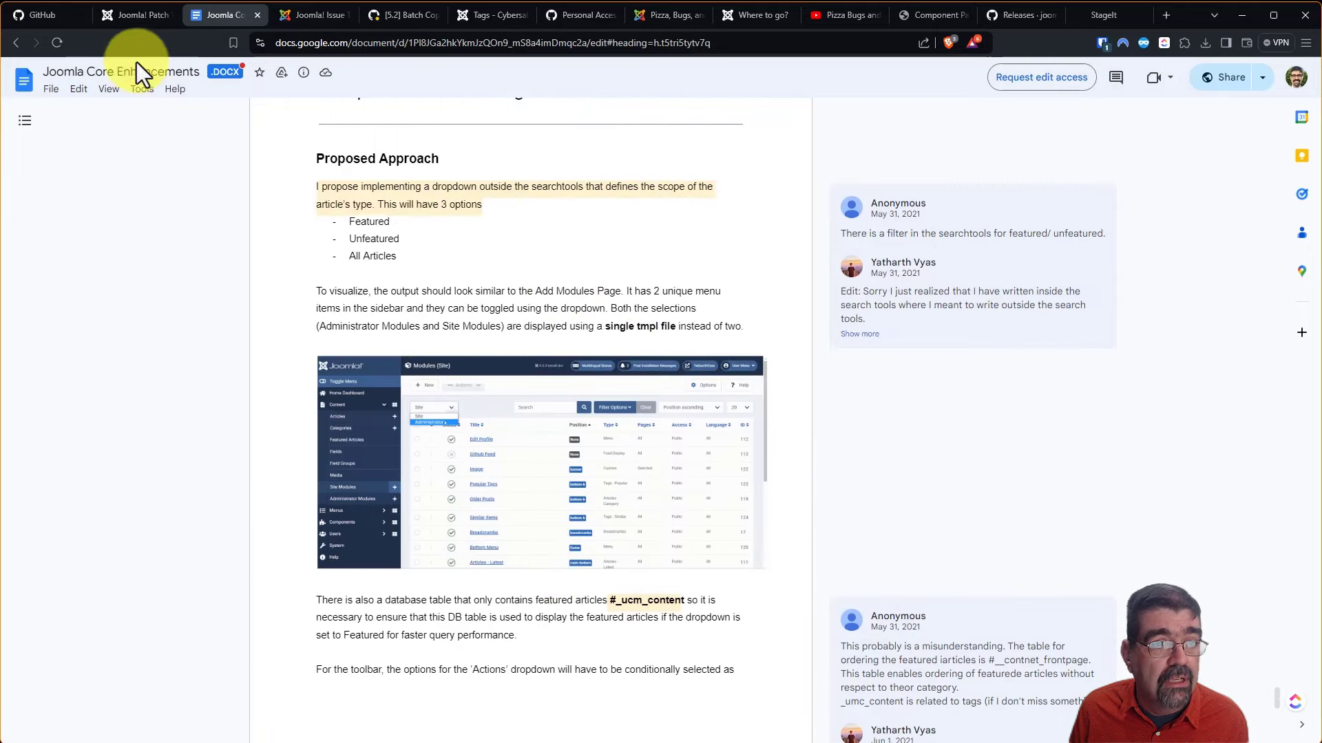
- From the Patch Tester, open a second administrator tab and show the Articles list in it
left_click(125, 17)
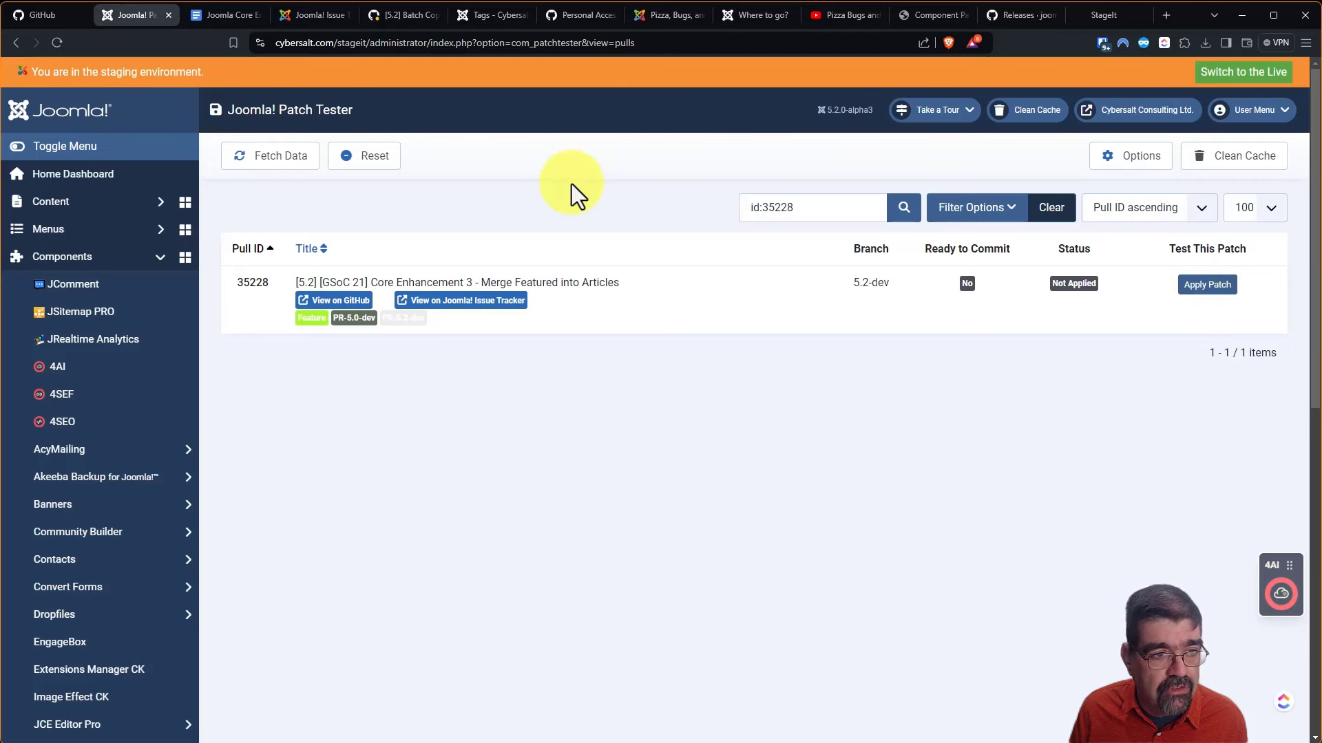
right_click(93, 200)
left_click(123, 215)
left_click(278, 15)
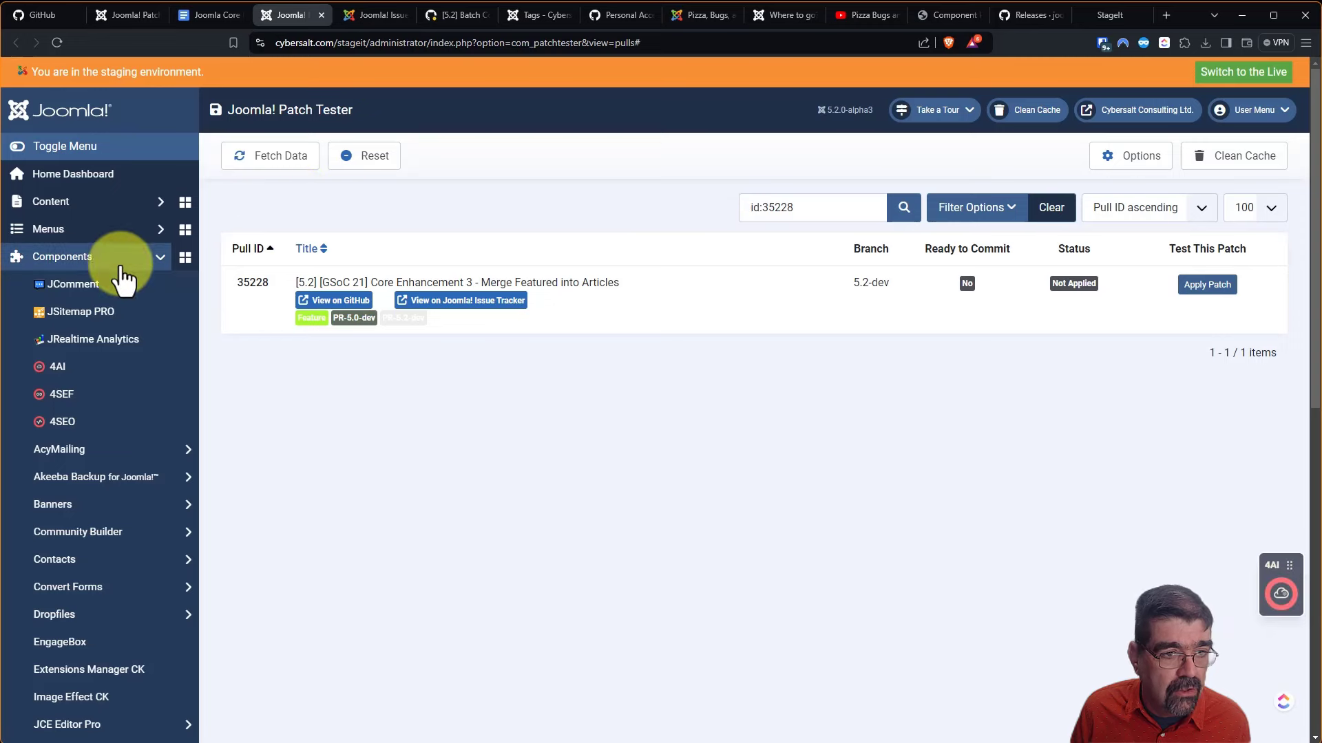
left_click(117, 203)
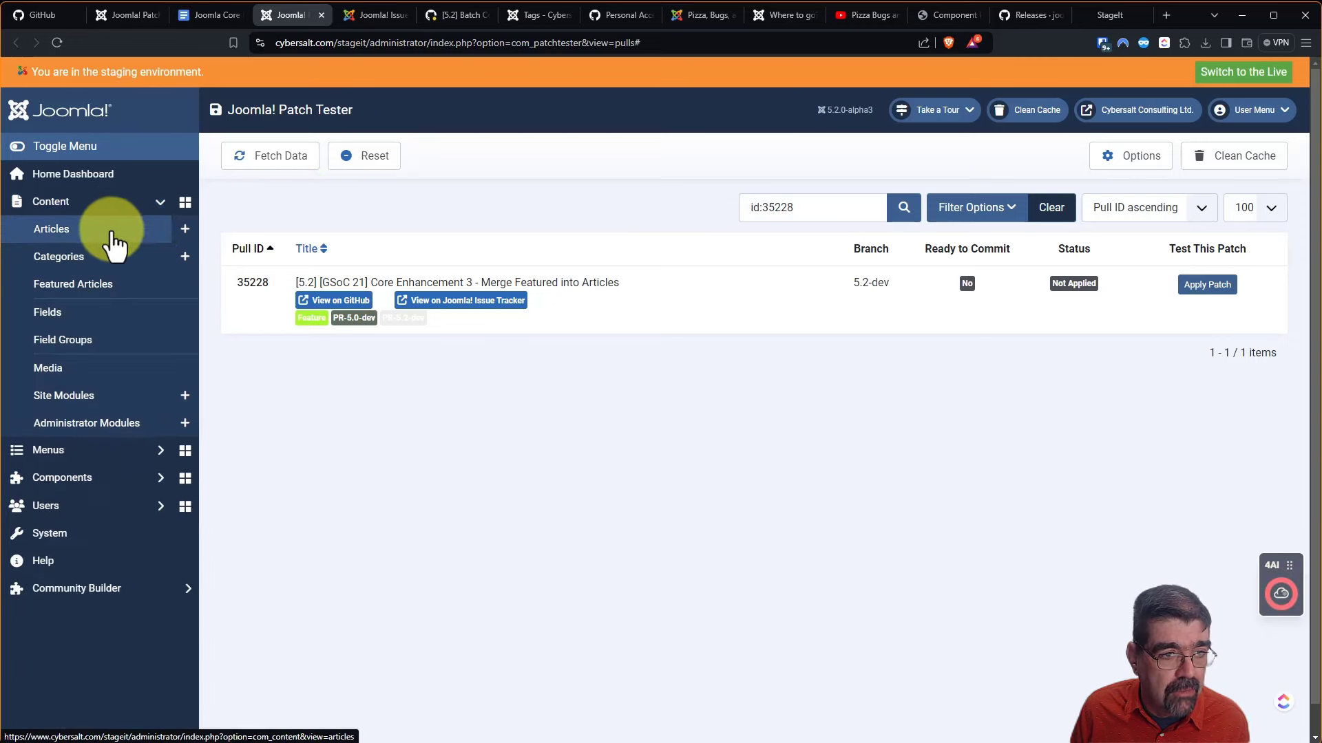
left_click(120, 234)
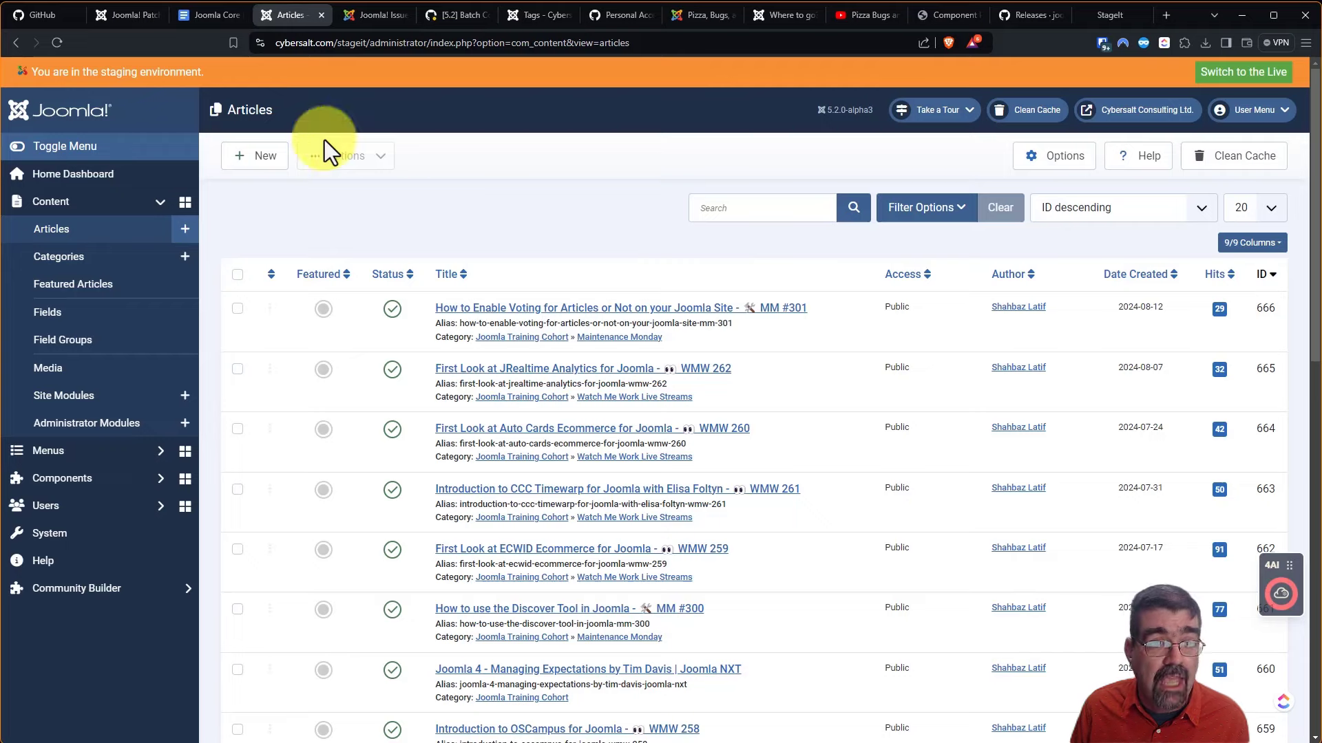
- Apply the patch for pull request 35228 in the Patch Tester and reload the Articles list
left_click(128, 16)
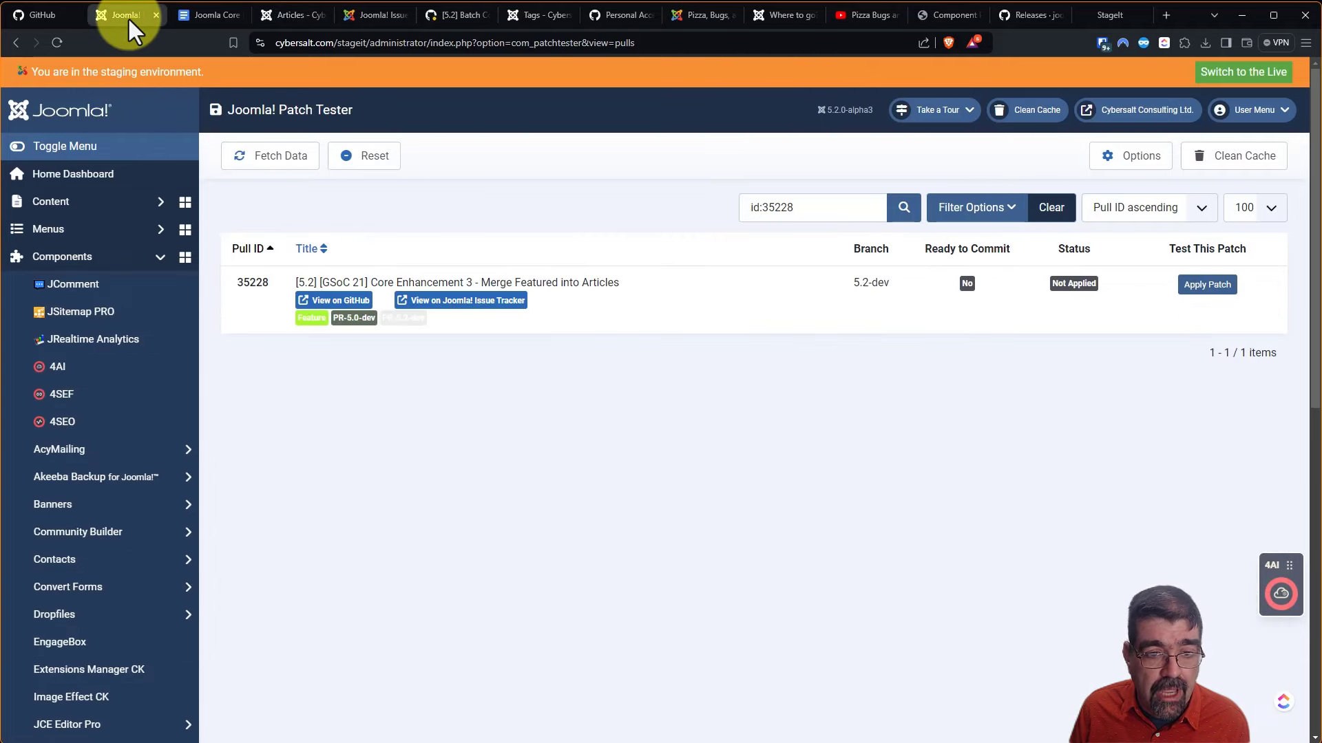
left_click(1217, 292)
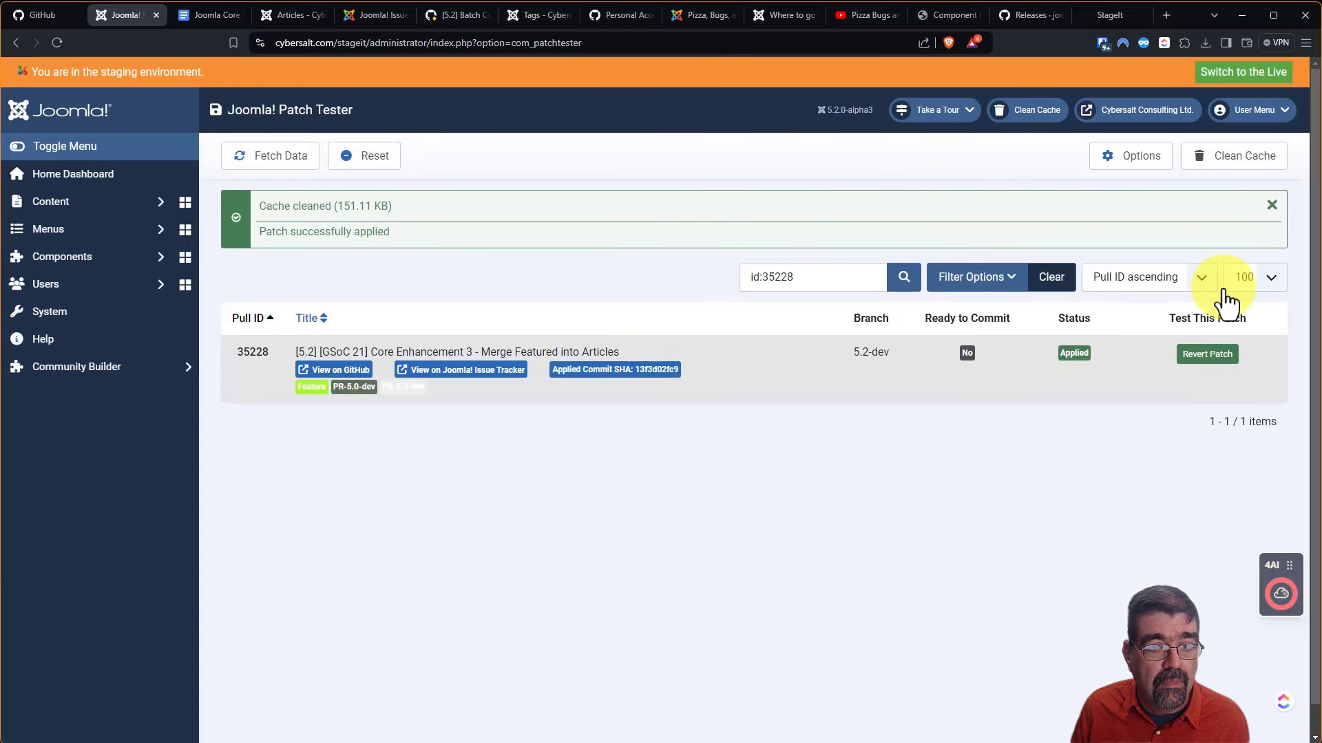
left_click(282, 15)
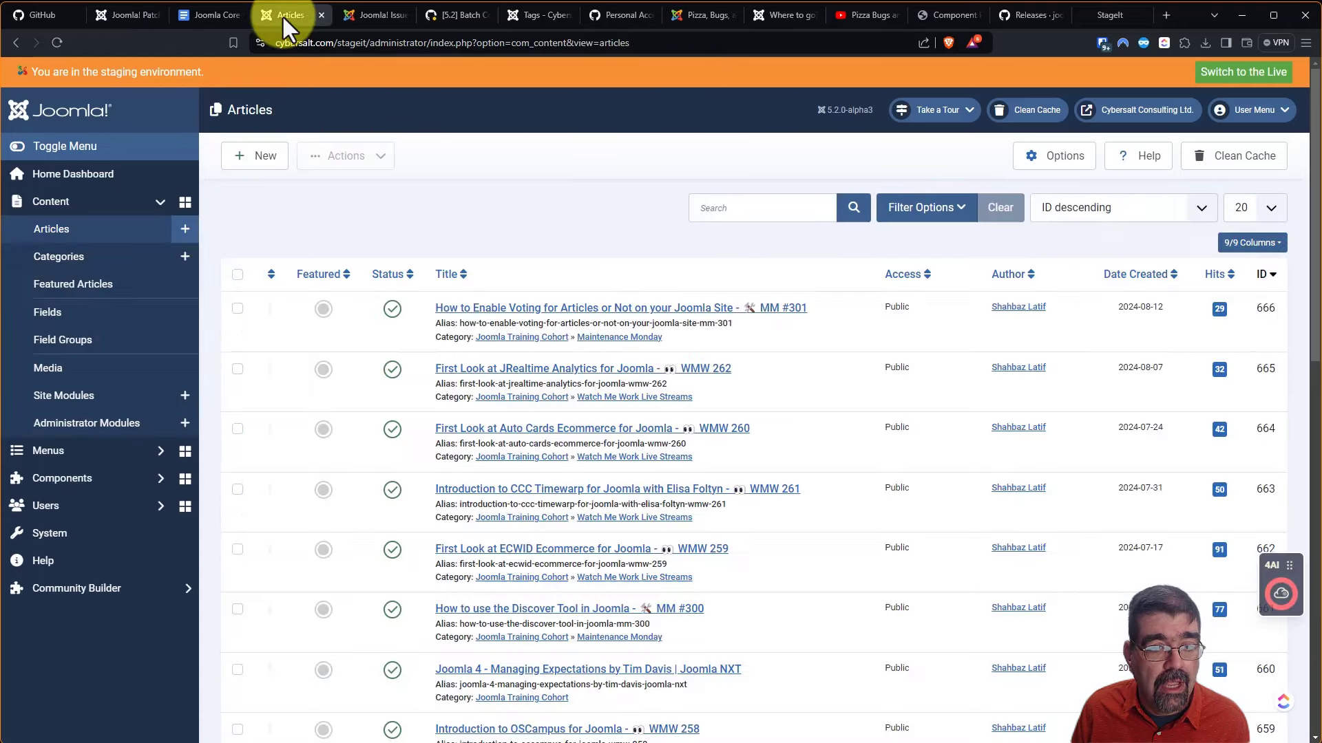
left_click(57, 42)
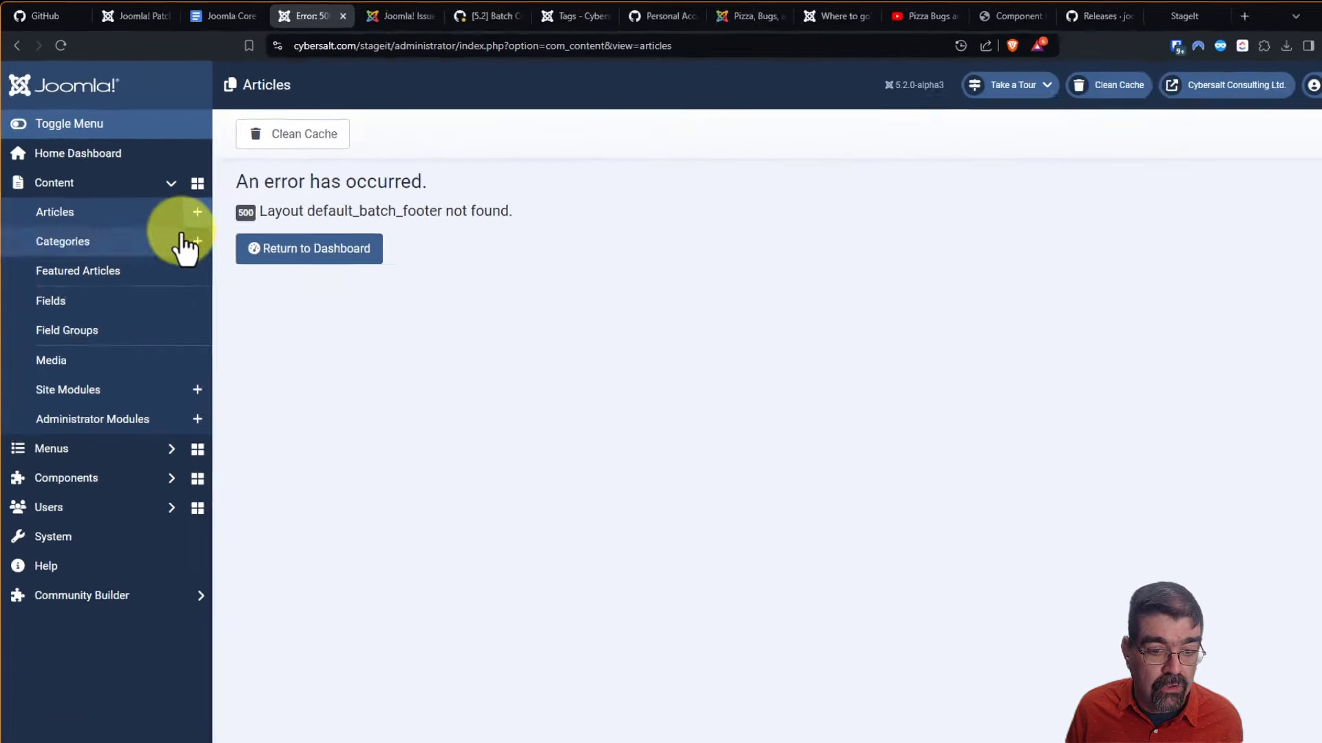
- From the Patch Tester, open pull request 35228 in the Joomla! Issue Tracker and start a test result marked Tested unsuccessfully
left_click(124, 12)
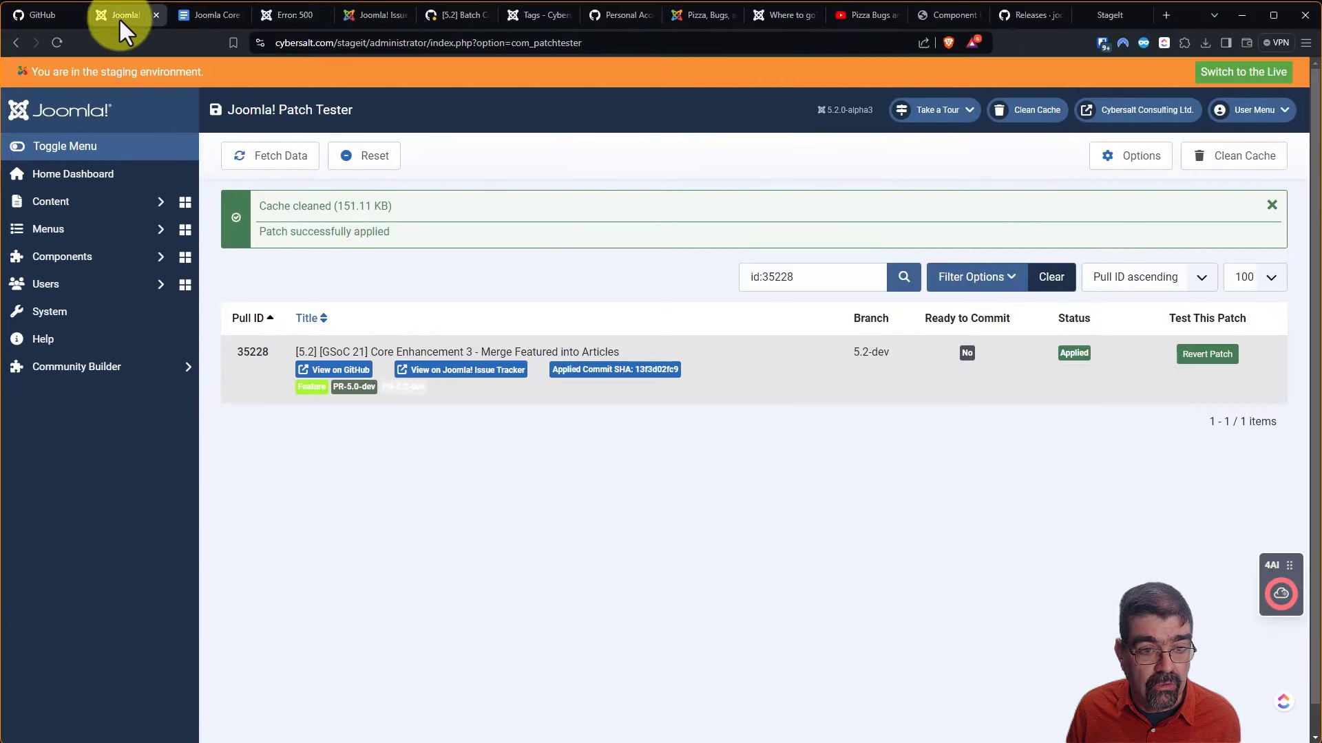
left_click(475, 372)
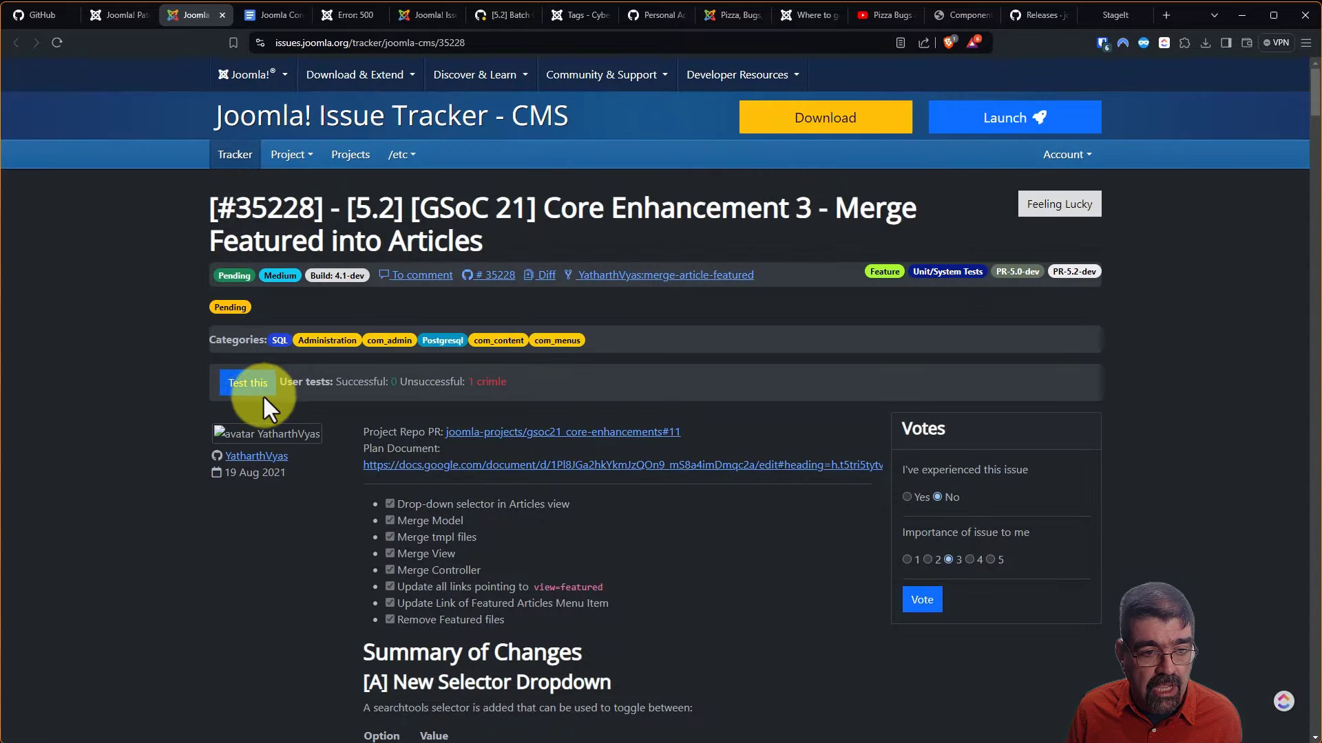
left_click(250, 384)
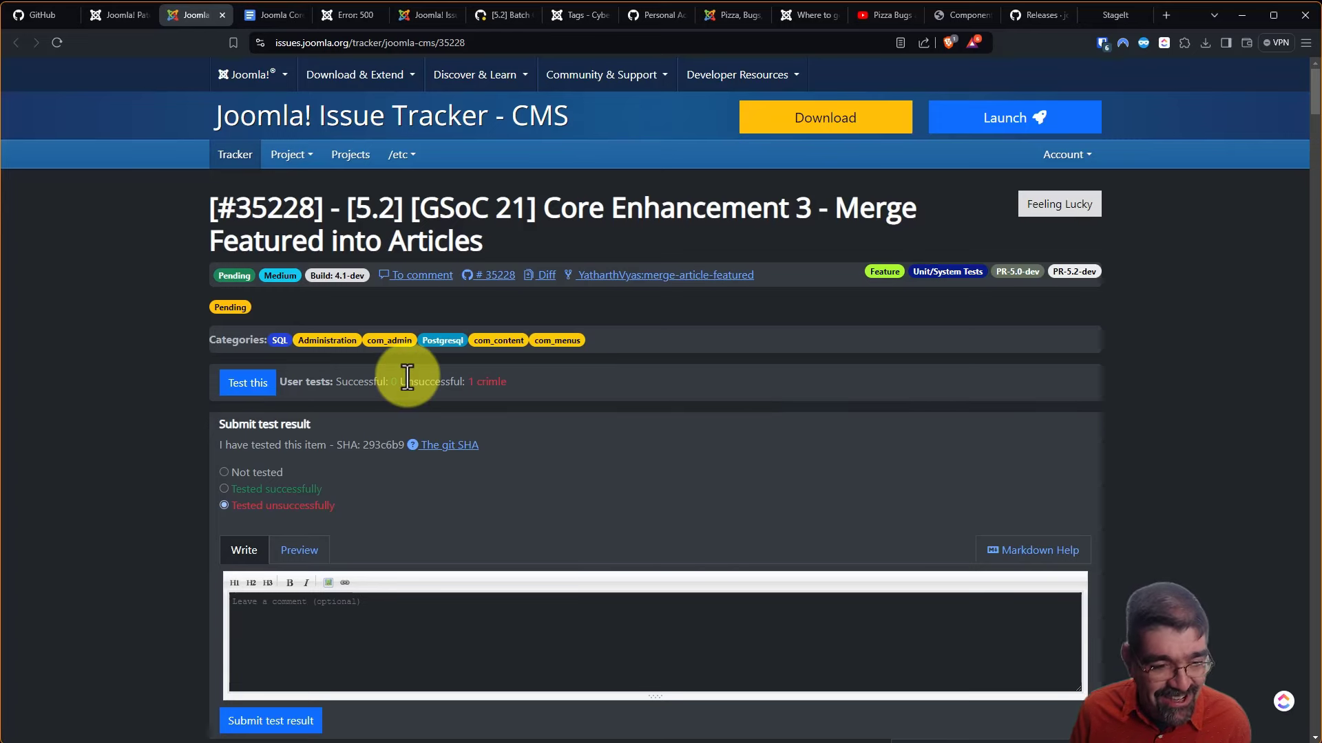
scroll(427, 371, "down", 3)
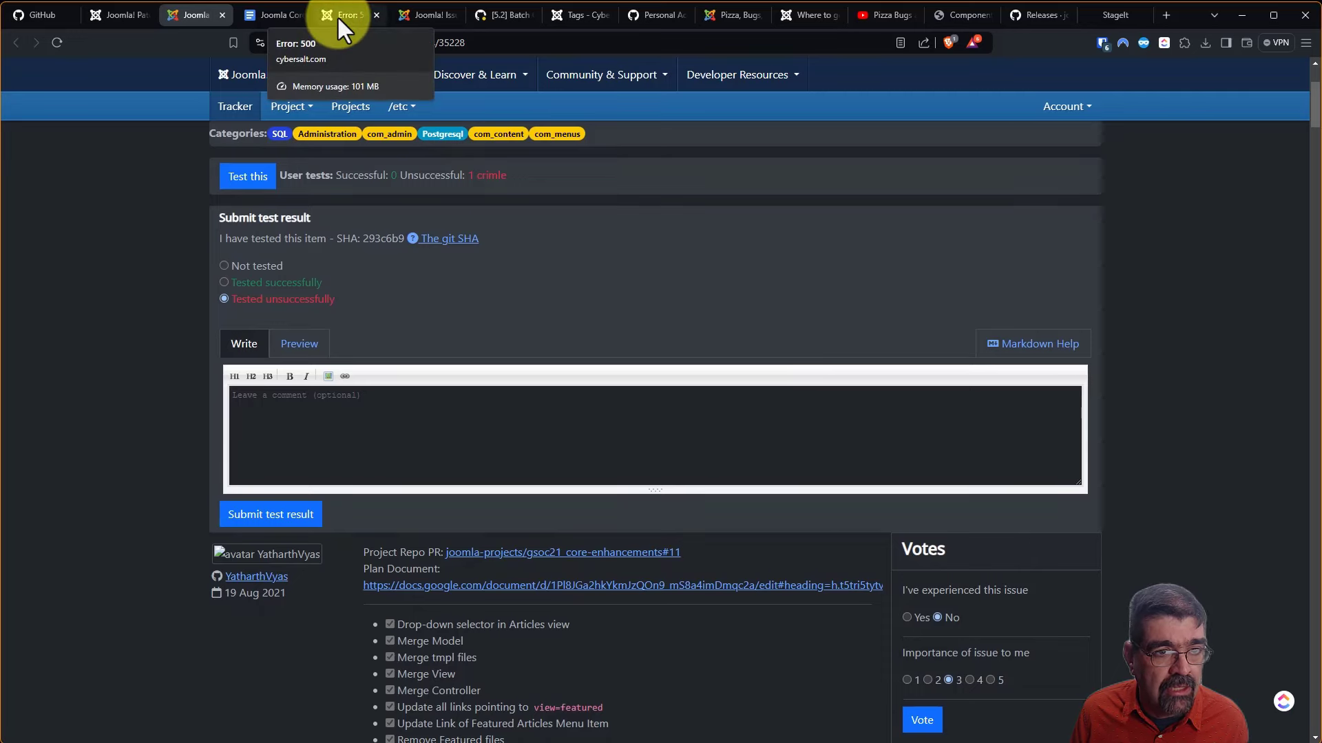
- In the staging site's Global Configuration, enable Debug System, set Error Reporting to Maximum and save the settings
left_click(111, 11)
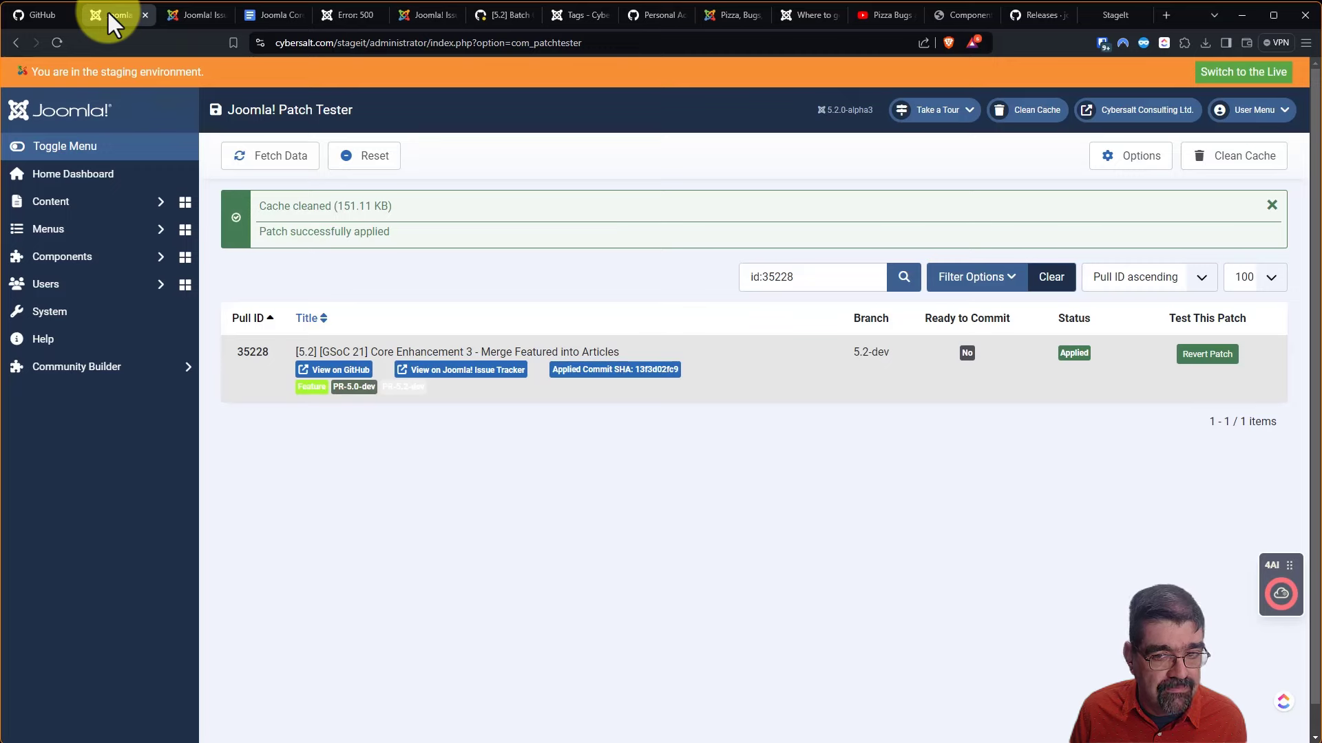
left_click(72, 317)
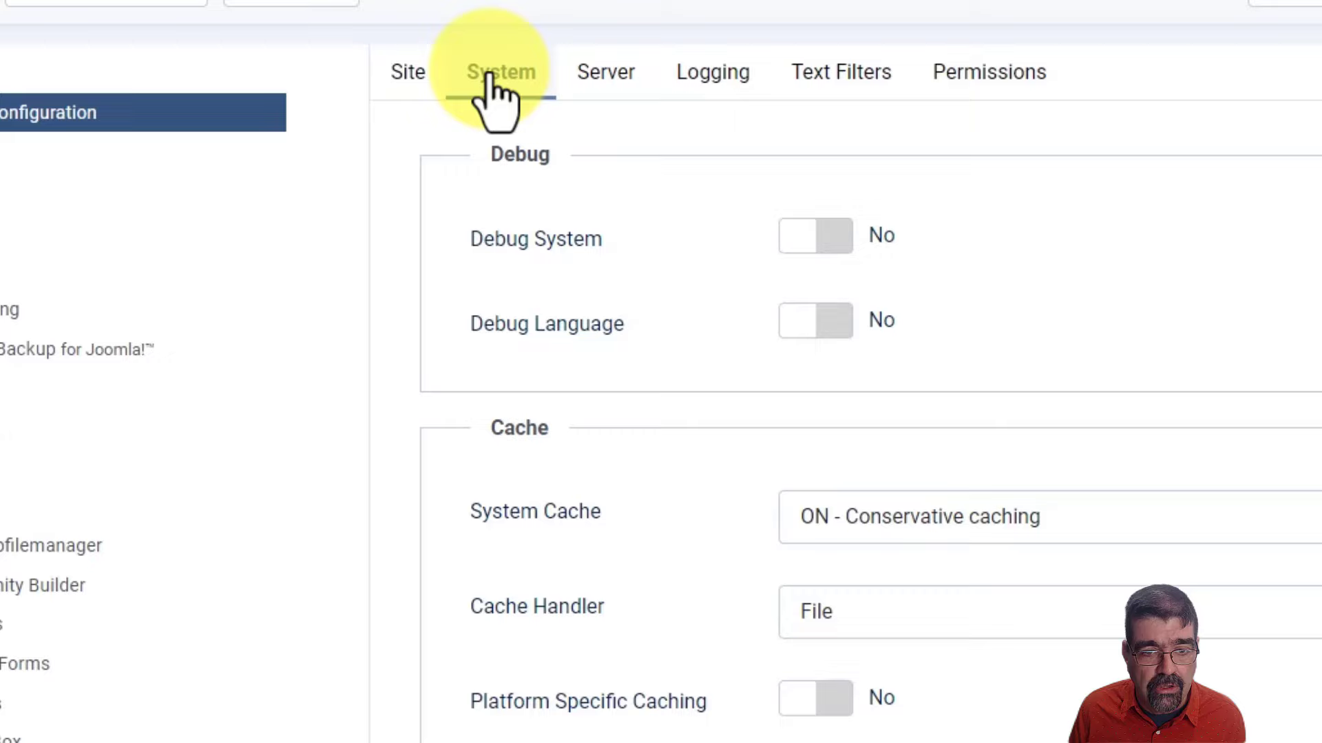
left_click(820, 237)
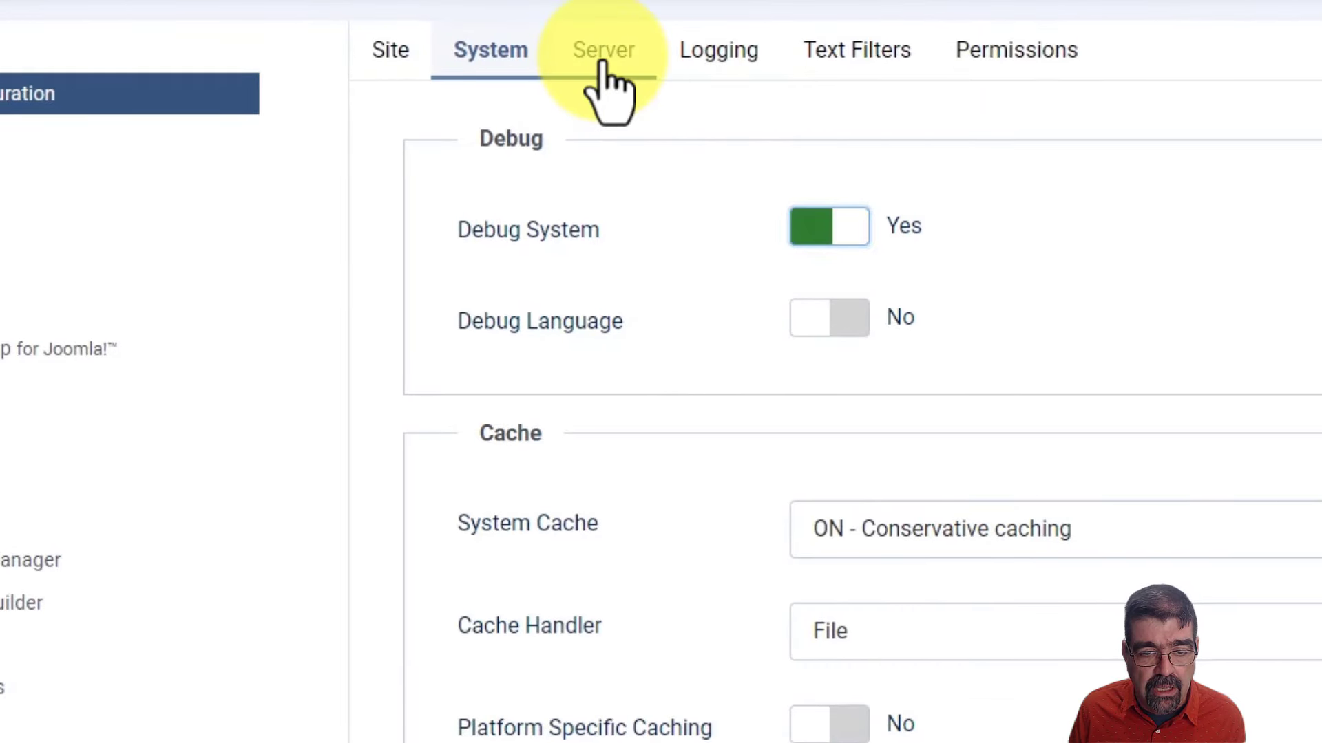
left_click(602, 66)
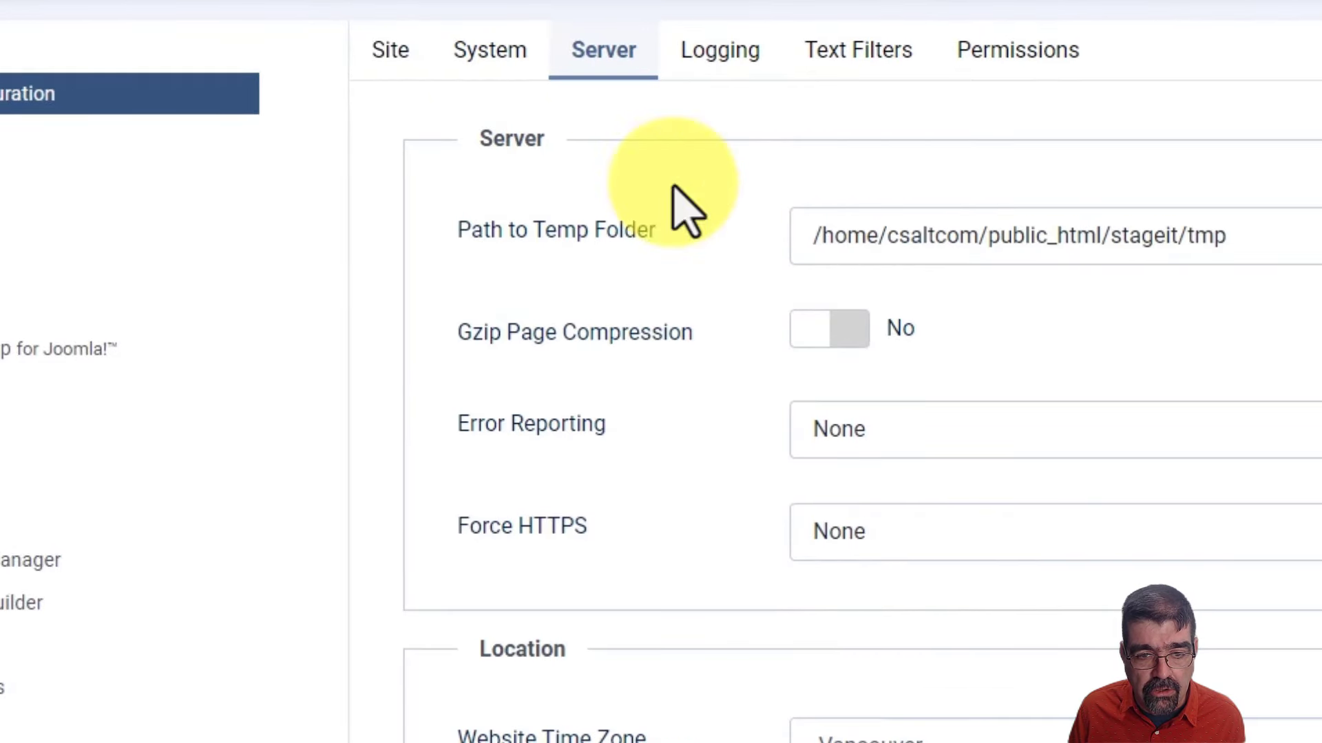
left_click(851, 430)
left_click(884, 561)
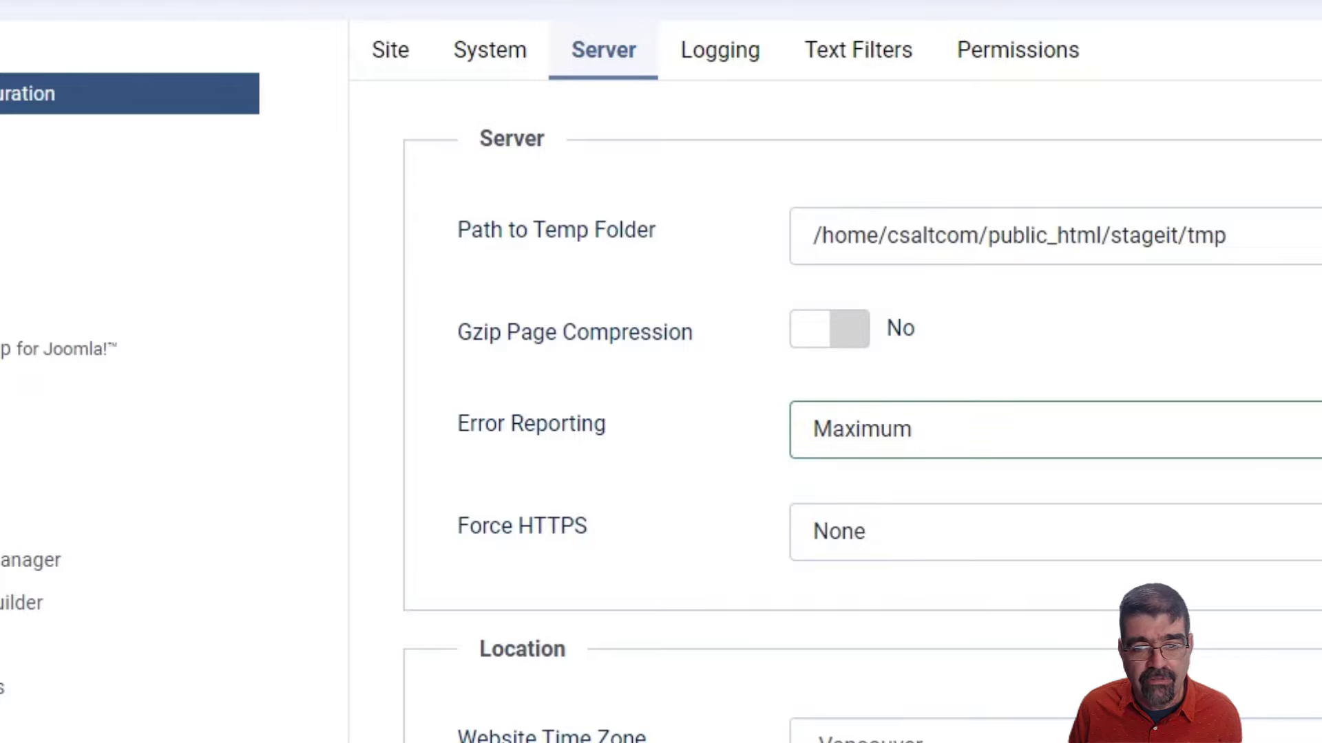
left_click(4, 26)
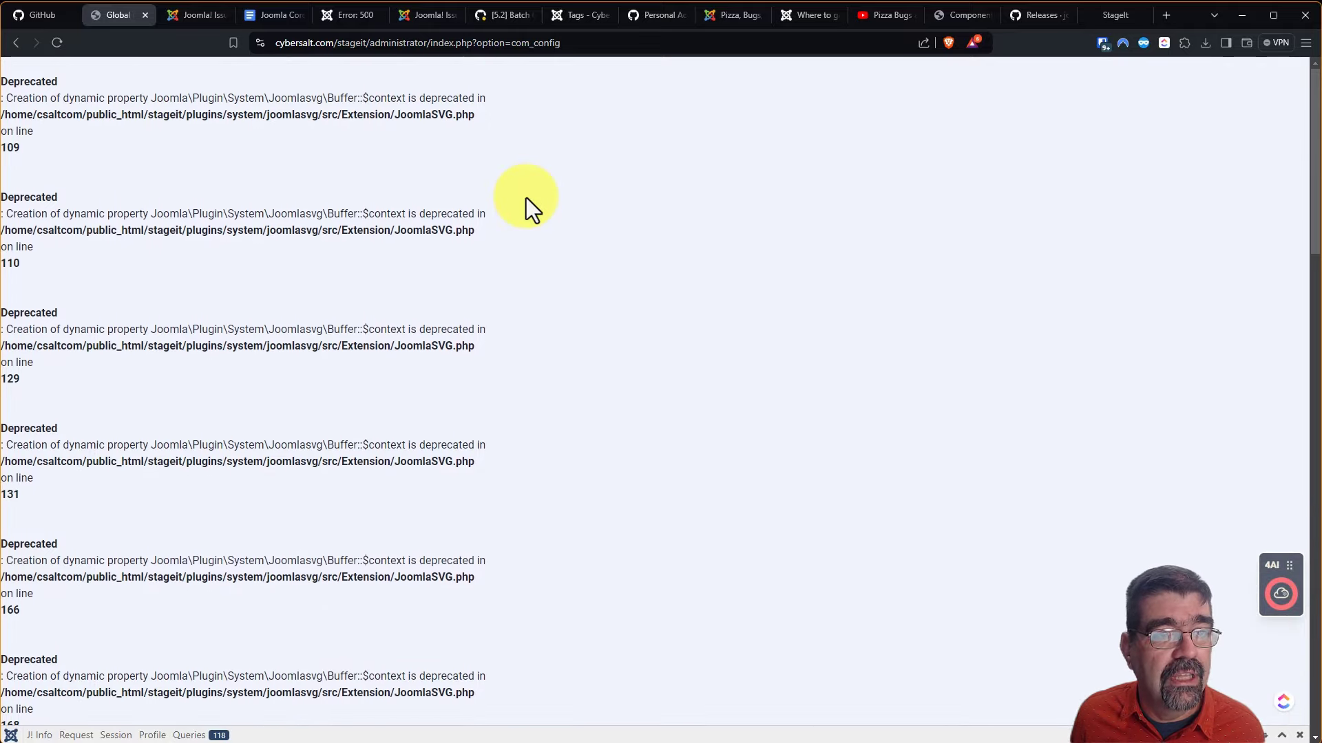
- Reload the Articles error page and copy the error message together with its full call stack
left_click(337, 13)
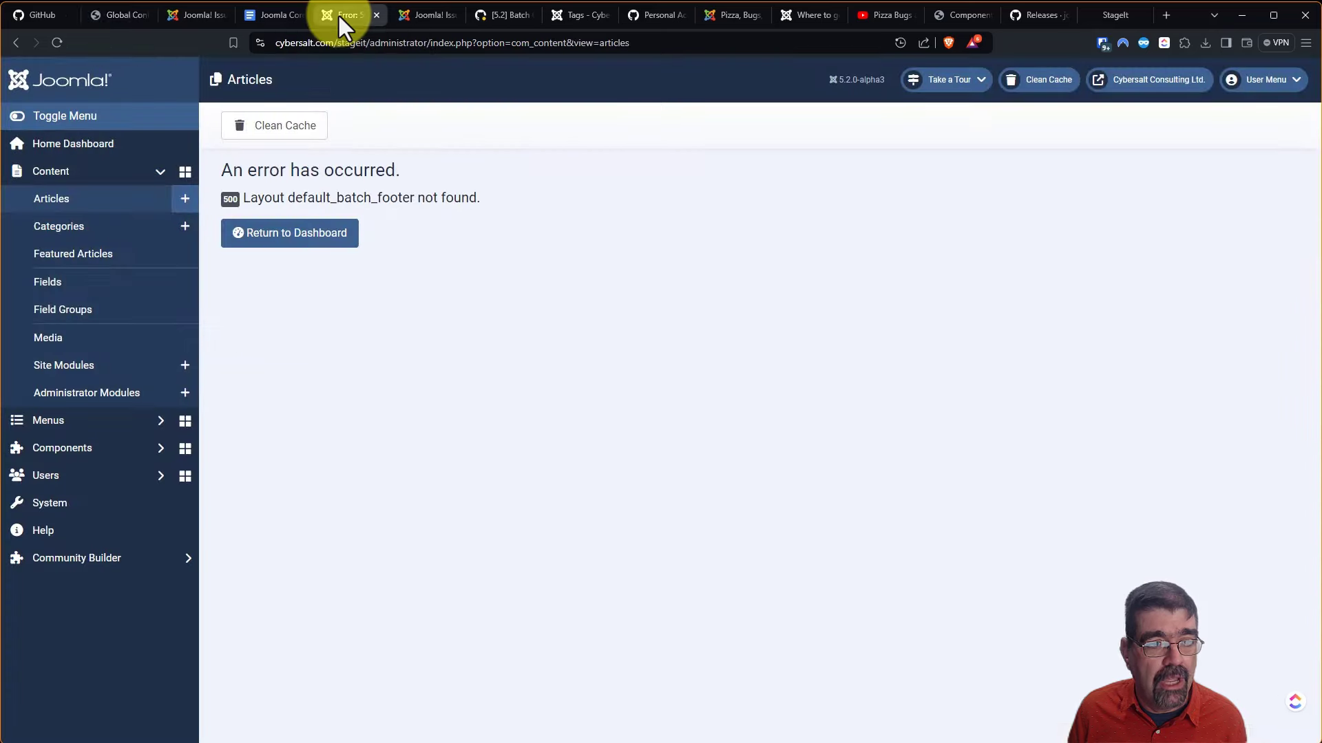
left_click(57, 42)
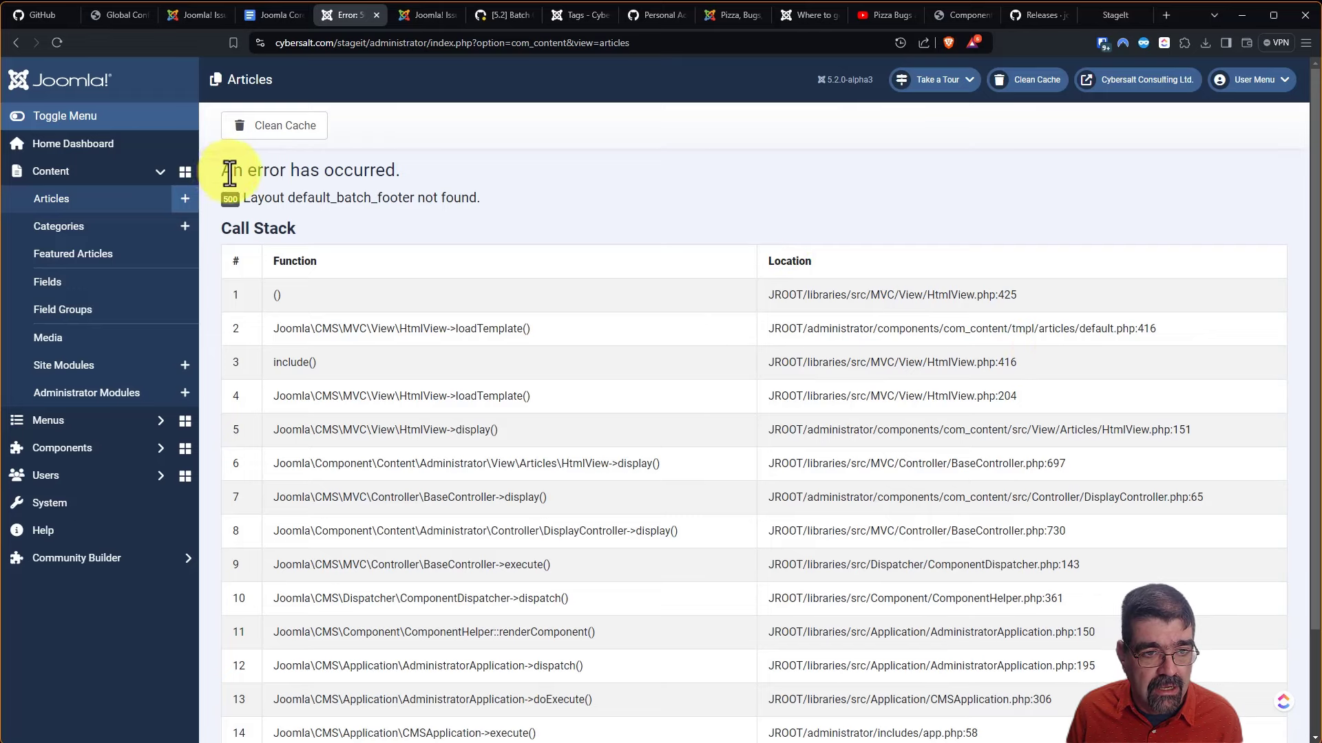
left_click_drag(223, 172, 1101, 630)
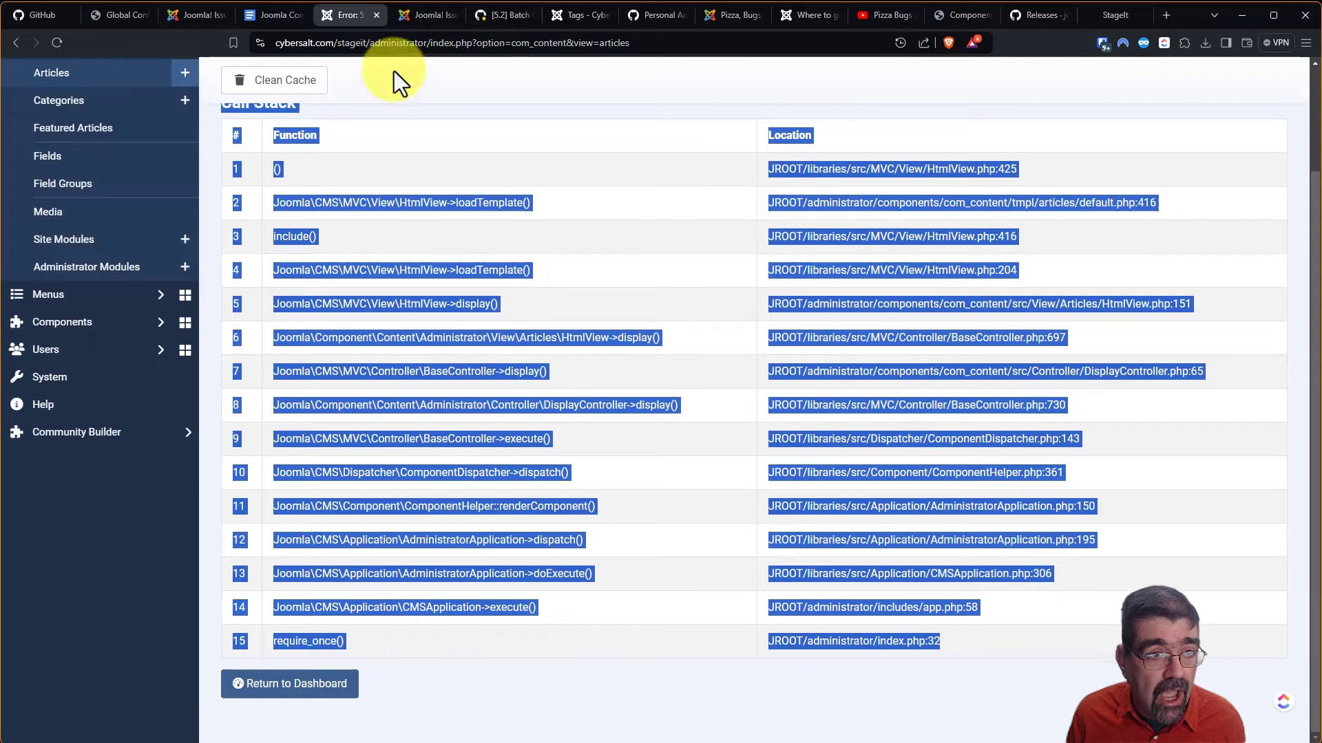
- Begin the test result comment for pull request 35228 with "I tested this and got a 500 error."
left_click(192, 18)
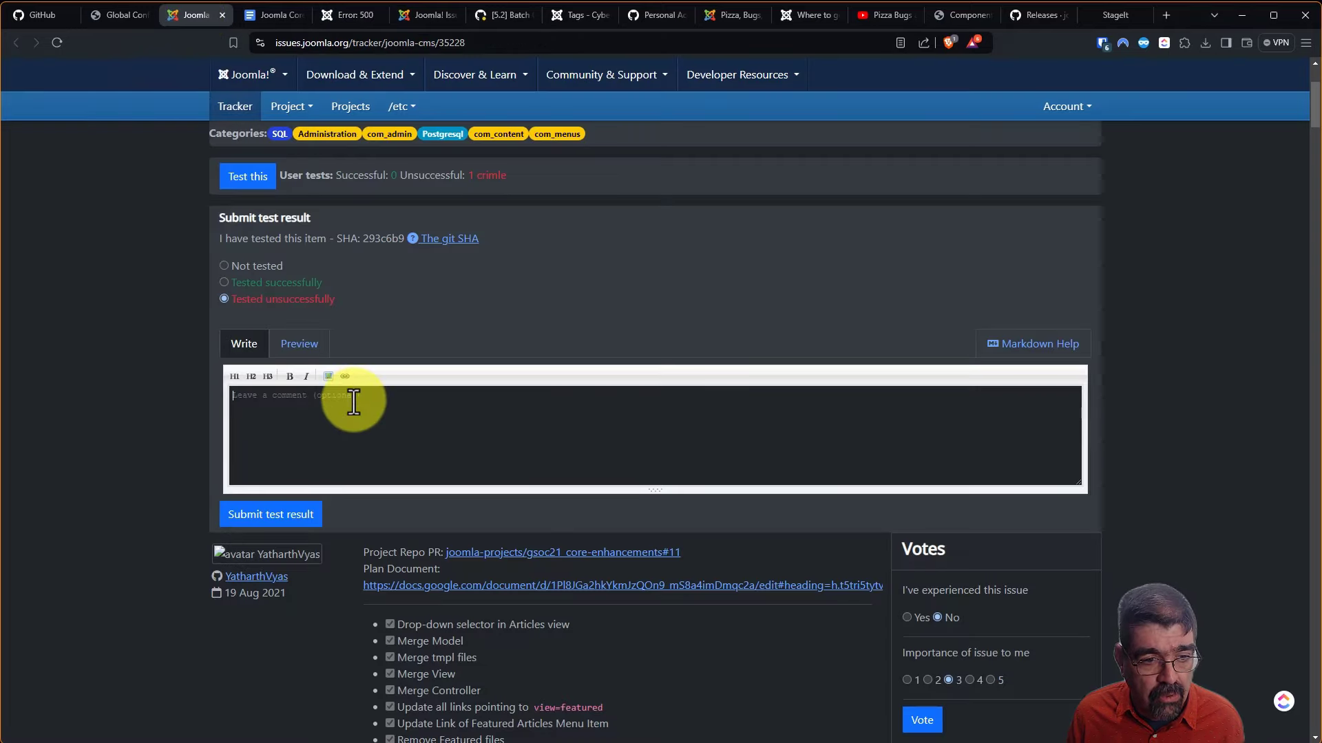
left_click(275, 420)
type("I test")
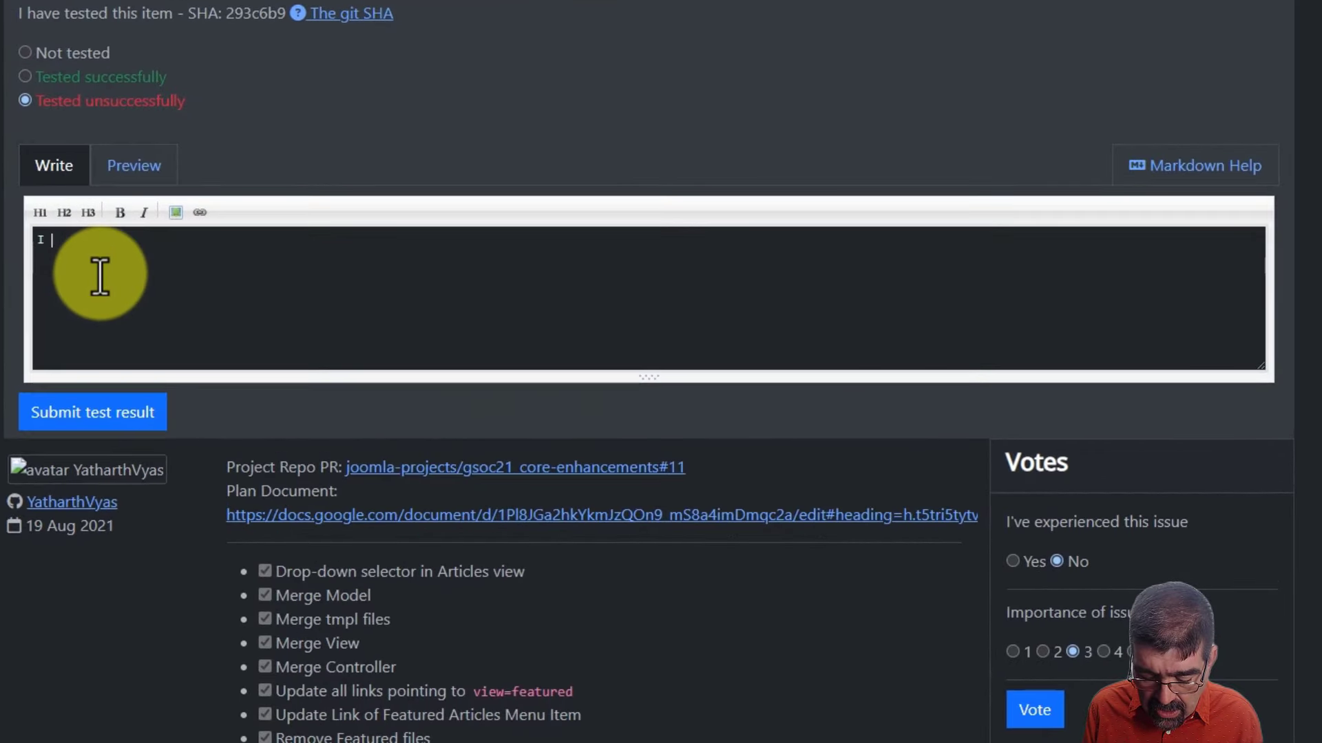
type("ed this and")
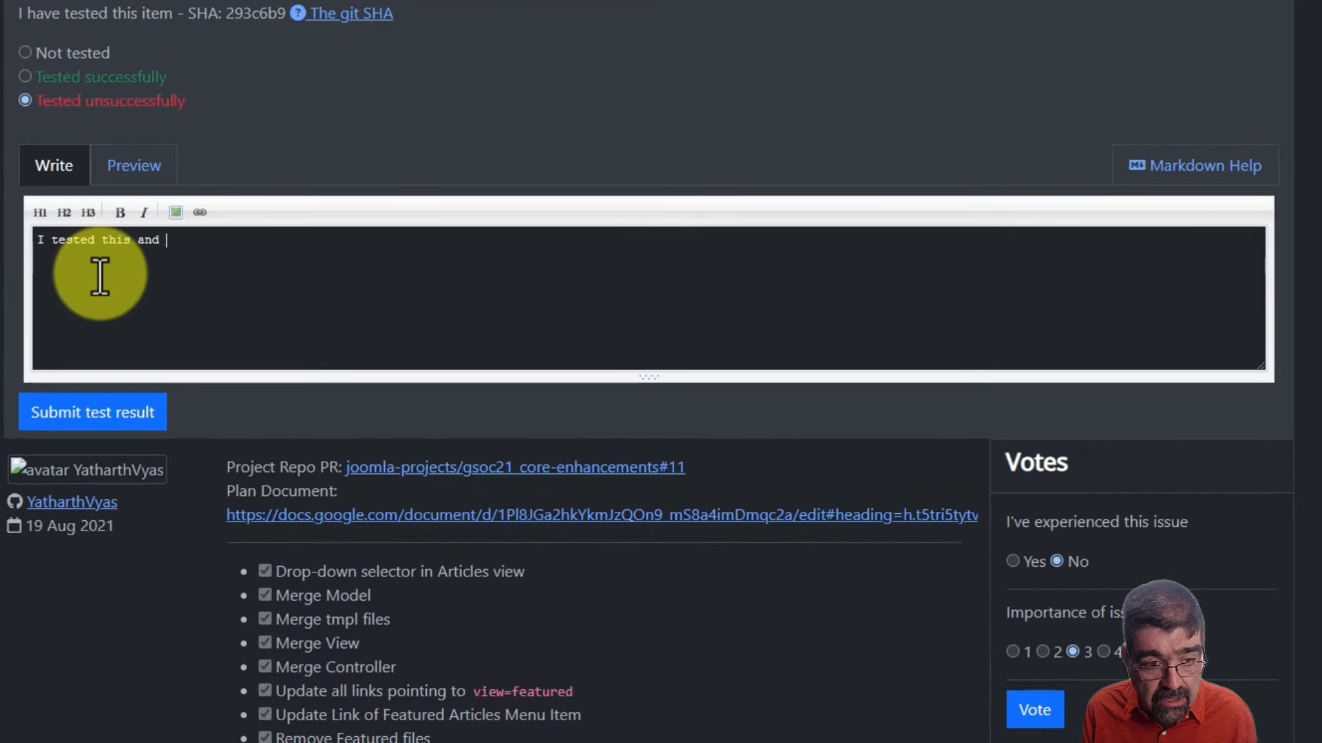
type(" got a ")
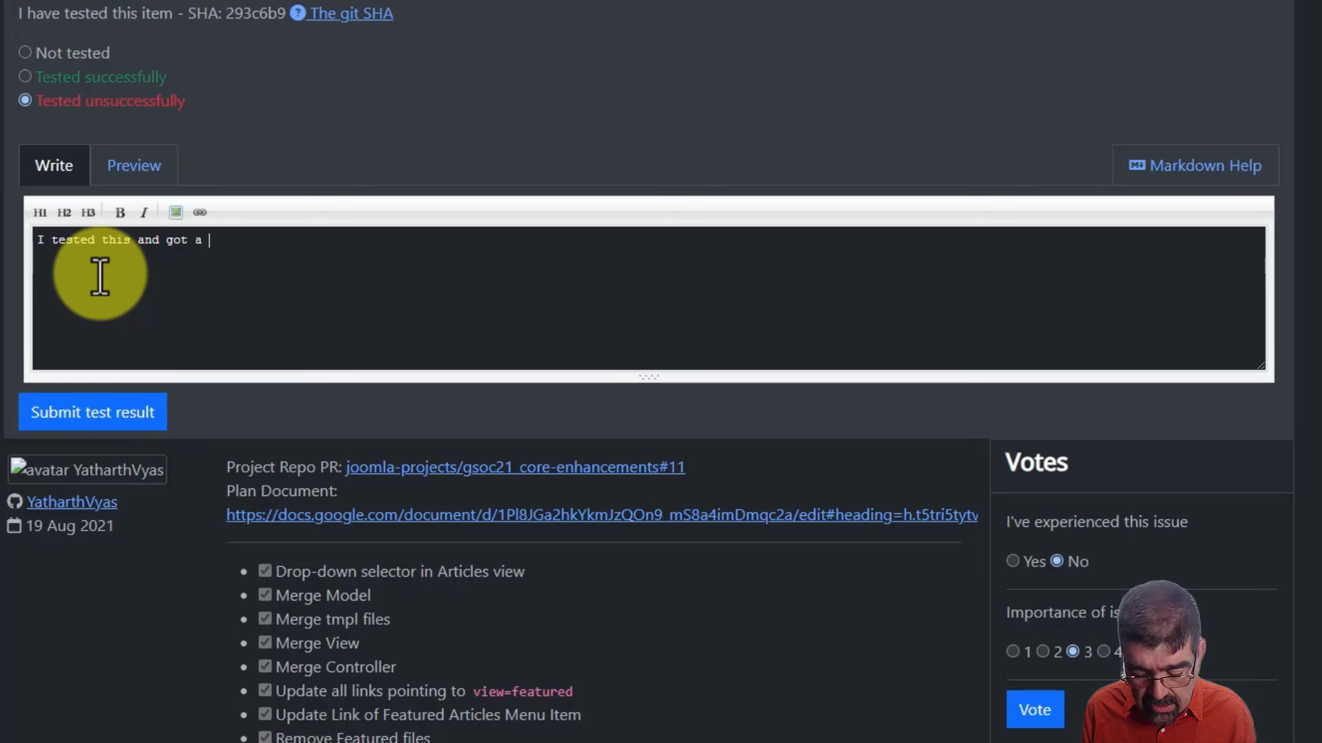
type("500 error")
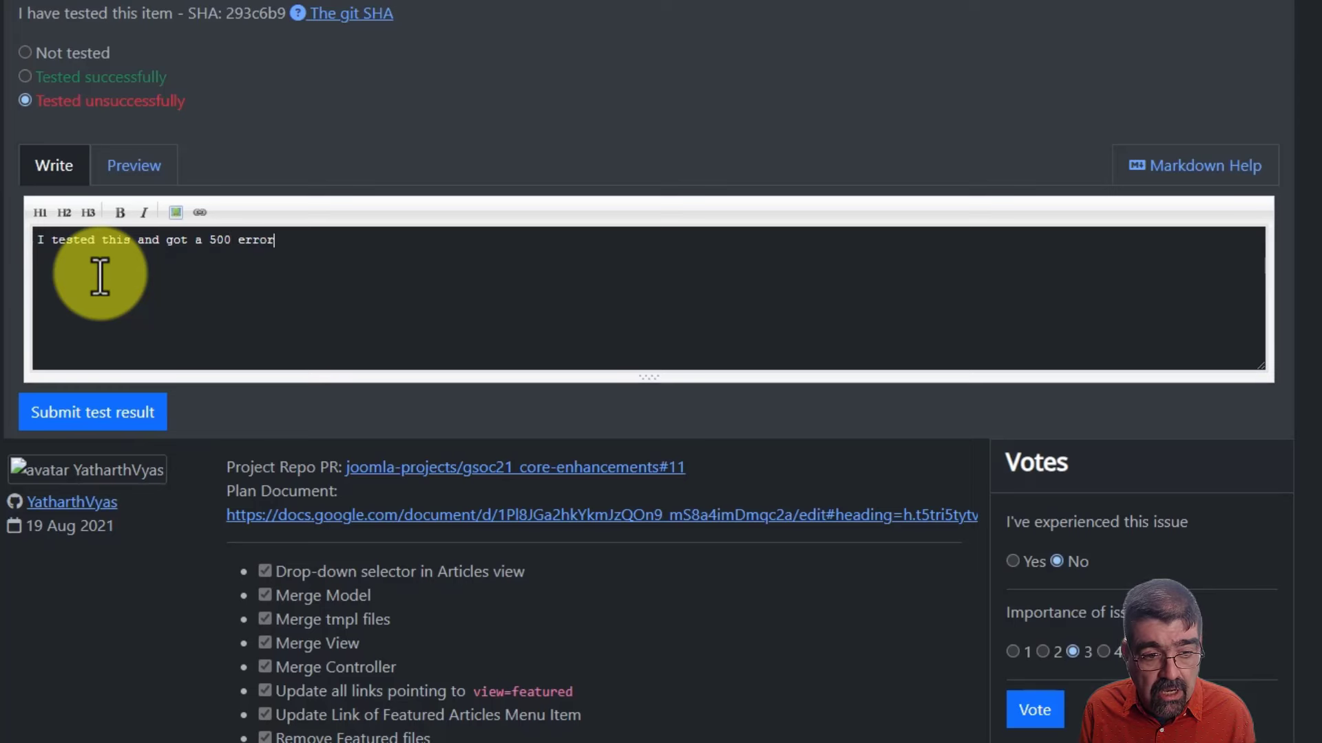
type(".  here is")
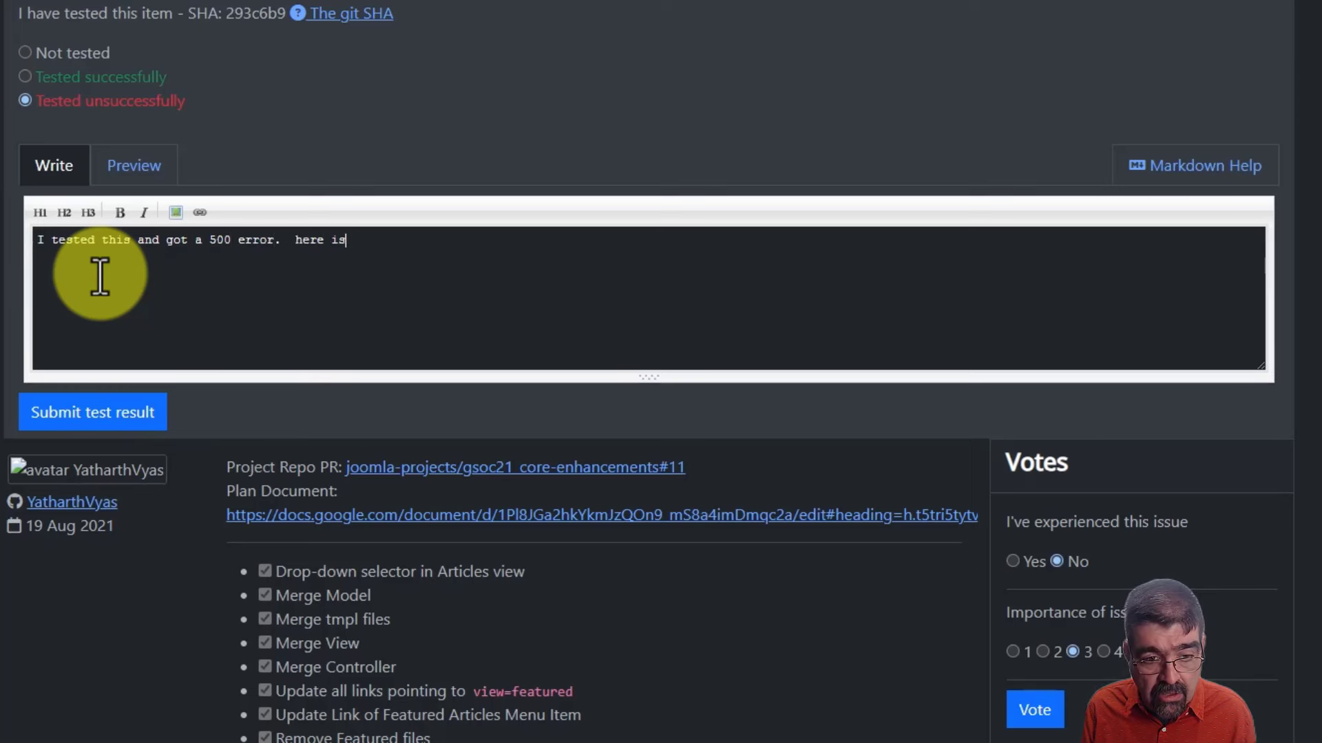
key("BackSpace")
key("BackSpace")
key("BackSpace")
key("BackSpace")
key("BackSpace")
key("BackSpace")
key("BackSpace")
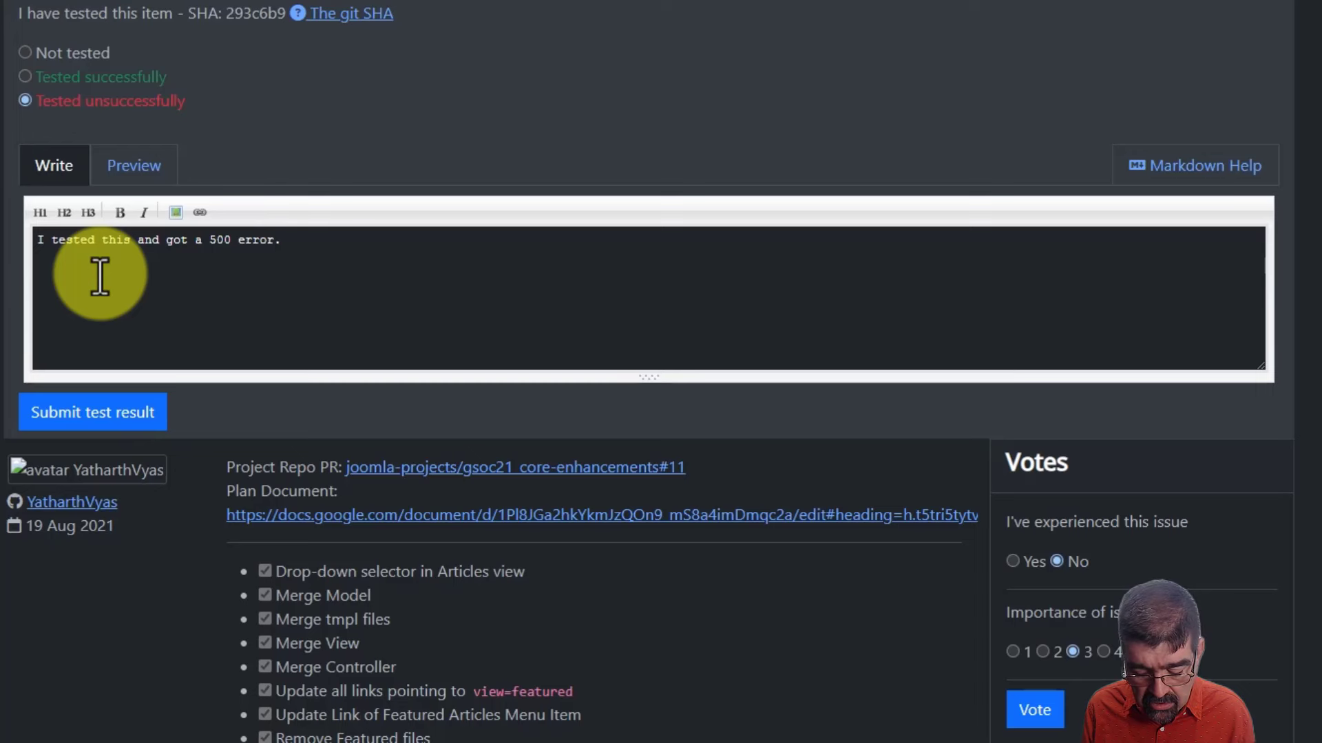
- Add "Here is the error stack:" to the comment, paste the copied call stack below it and enlarge the comment box to fit
type("Here is the ")
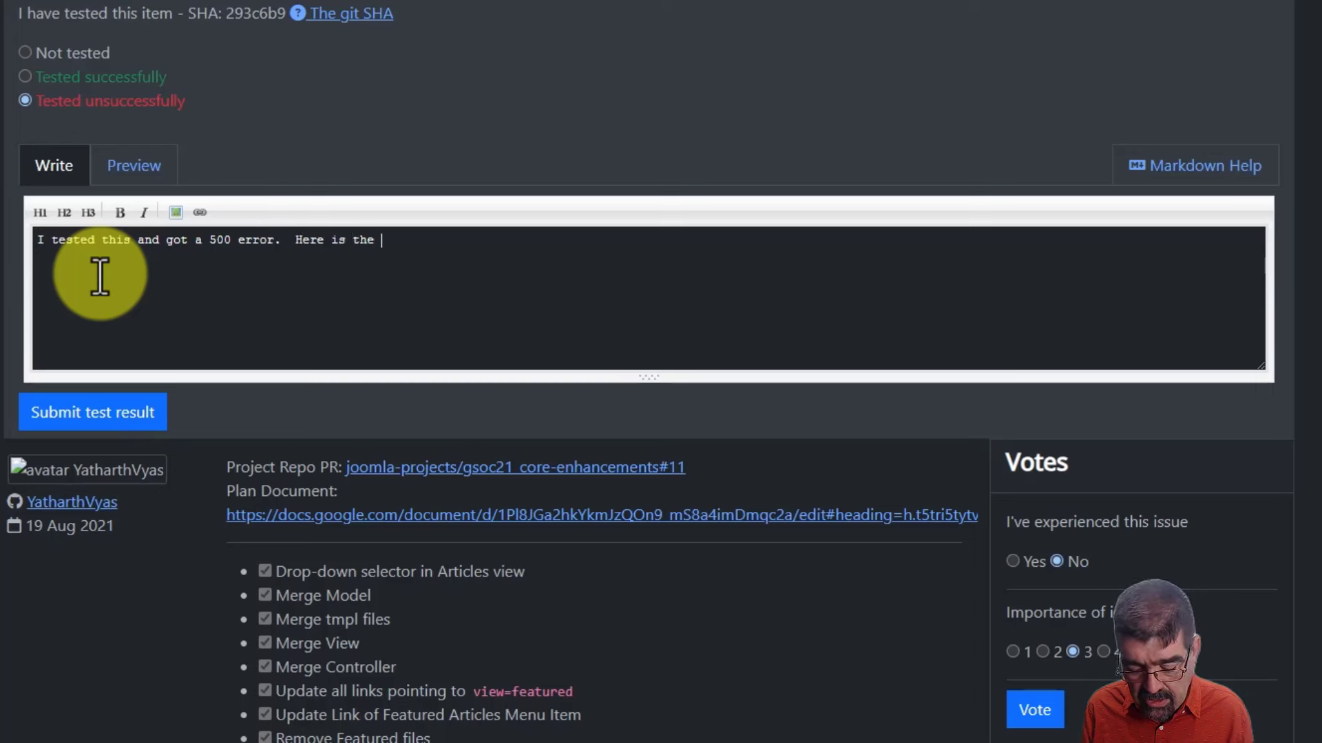
type("errr")
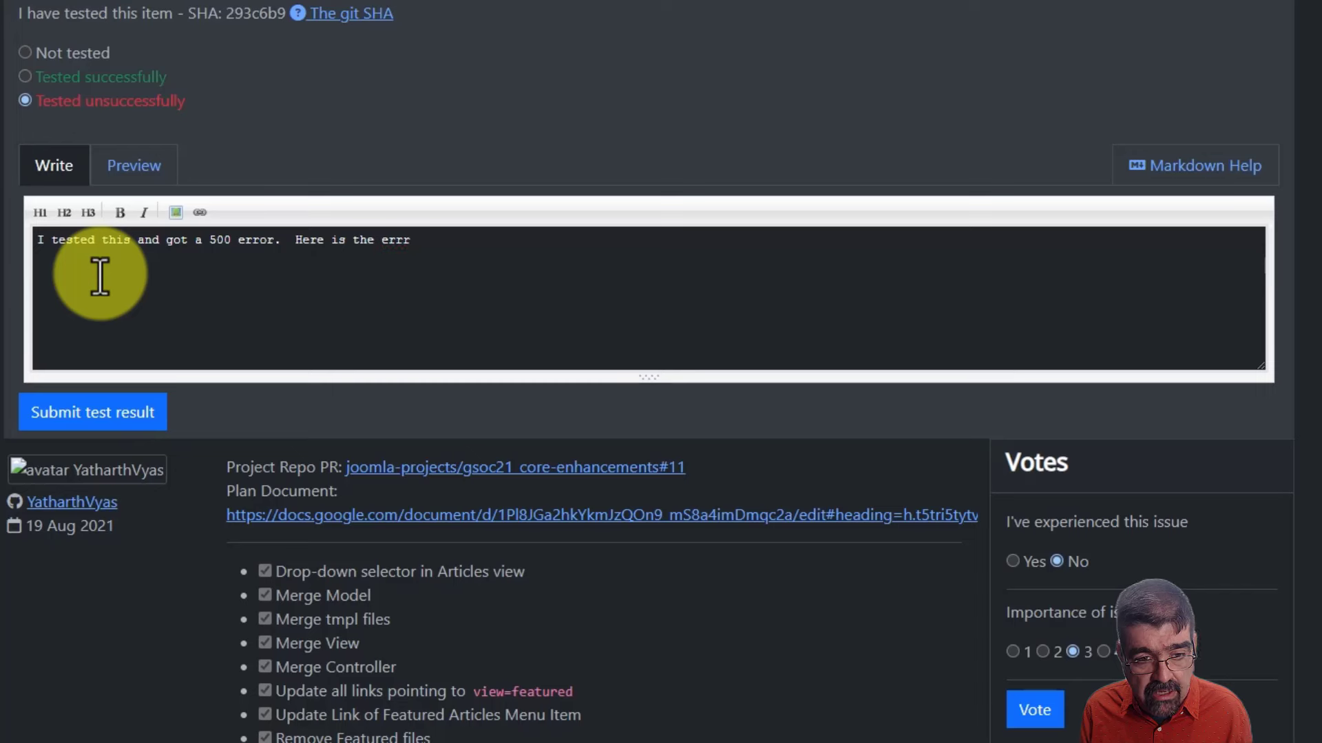
key("BackSpace")
type("or")
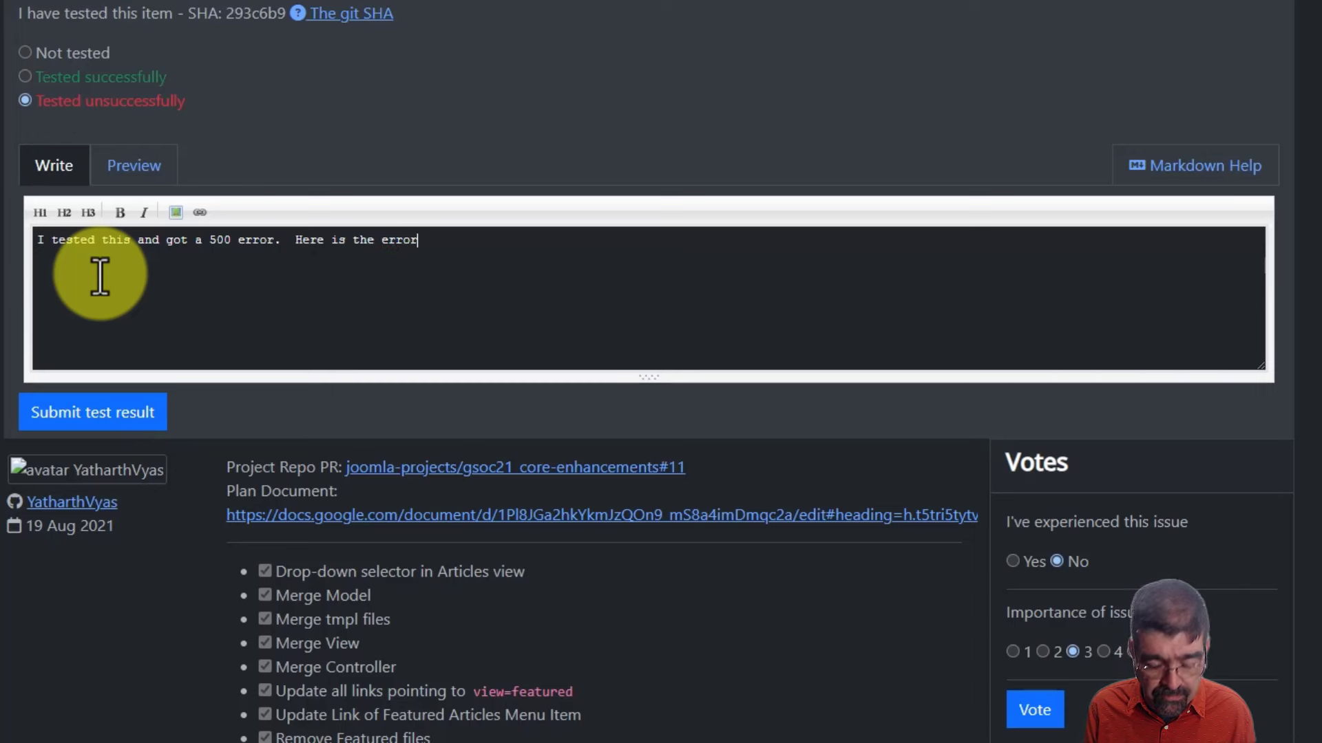
type(" stack")
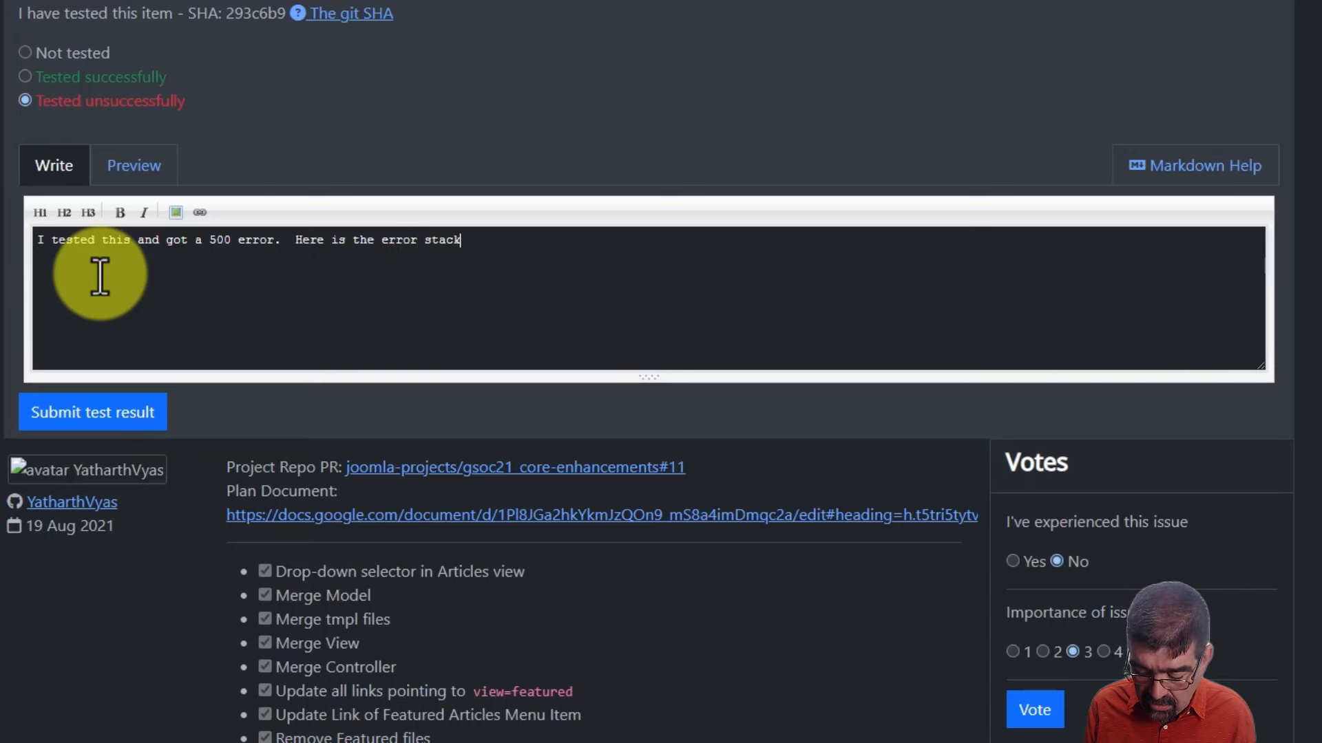
type(":")
key("ctrl+v")
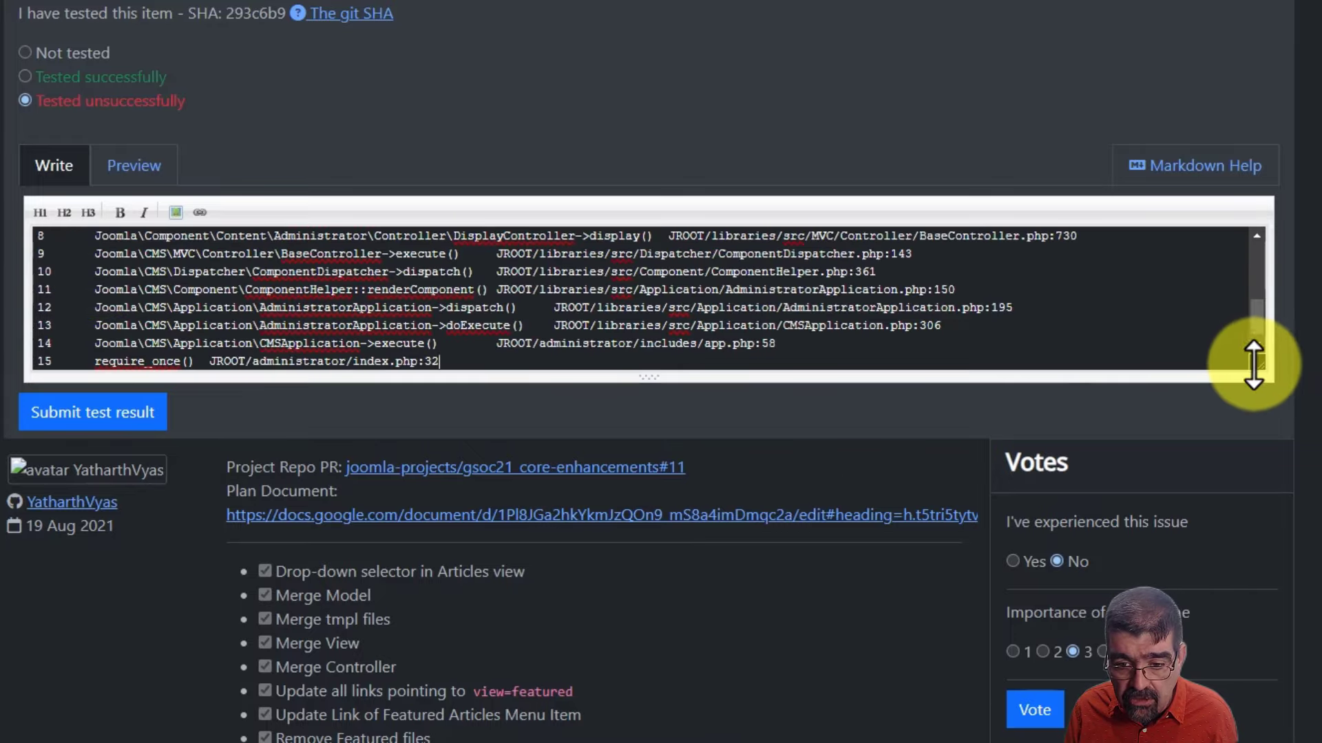
left_click_drag(1257, 363, 1261, 665)
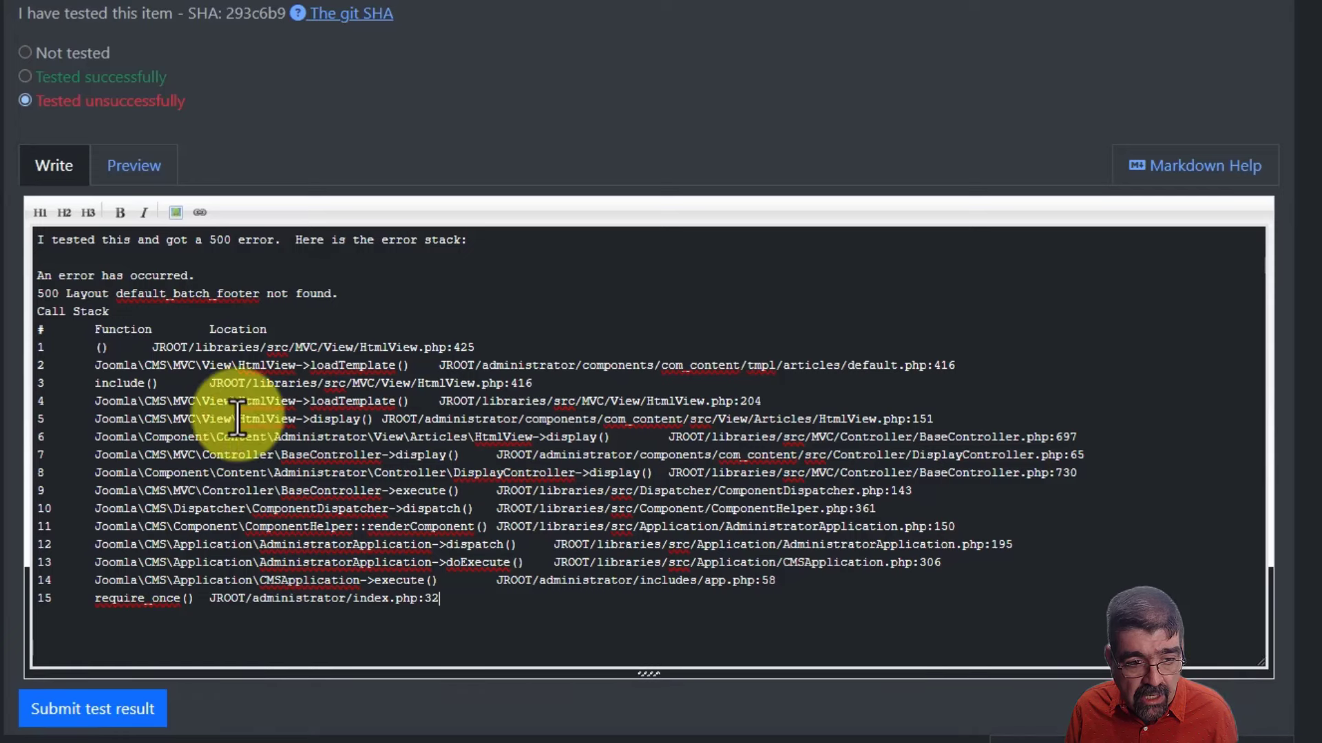